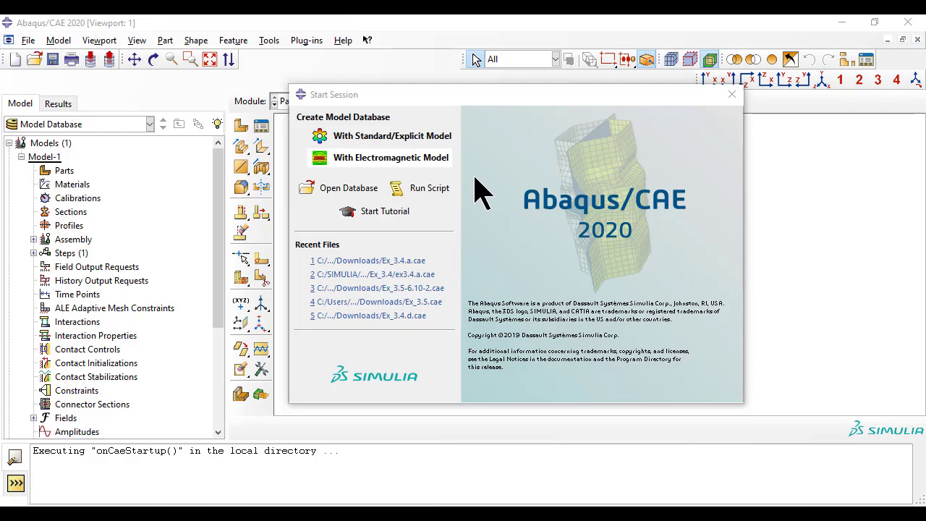
- Create a Standard/Explicit model database and set the work directory to a new folder named Ex_3.4 inside C:\SIMULIA\User
left_click(418, 137)
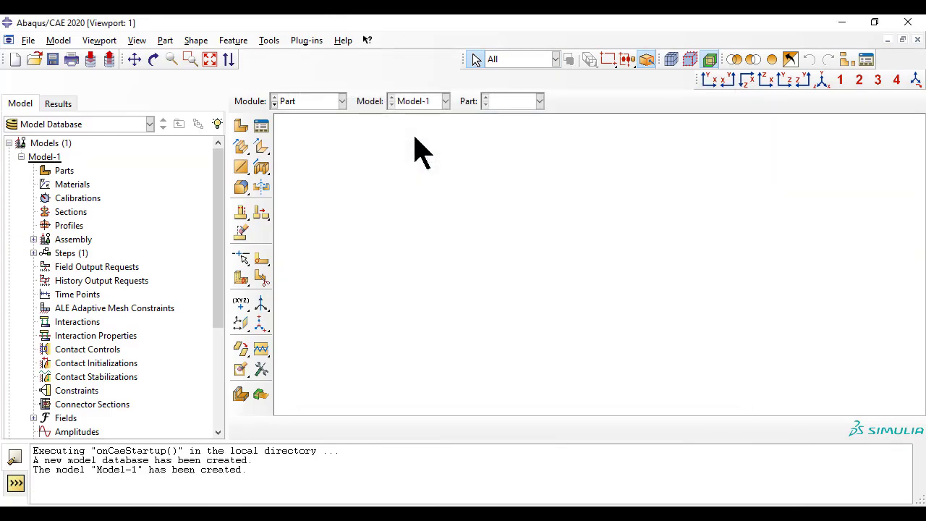
left_click(29, 42)
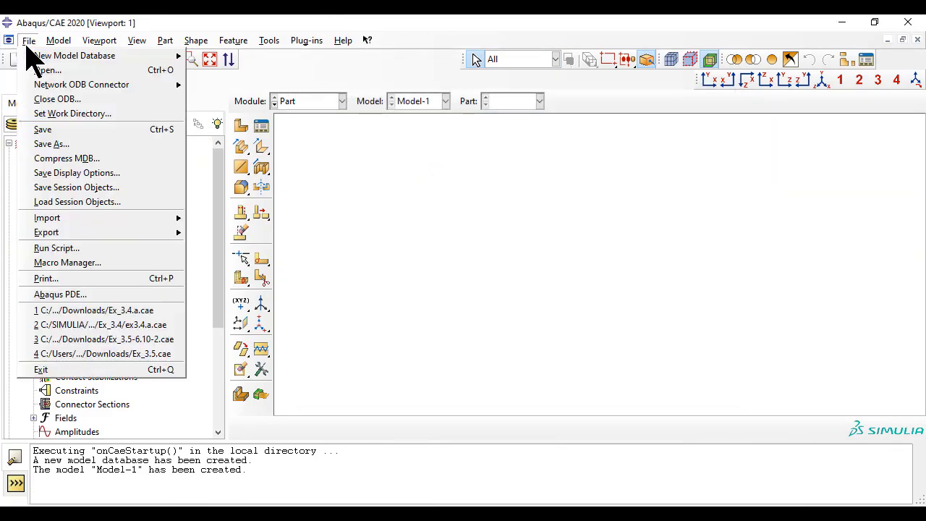
left_click(65, 113)
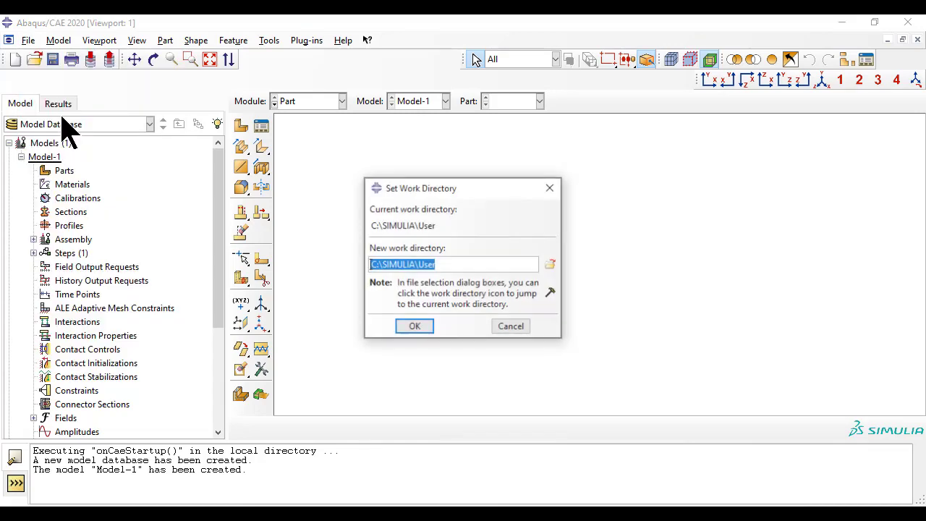
left_click(551, 265)
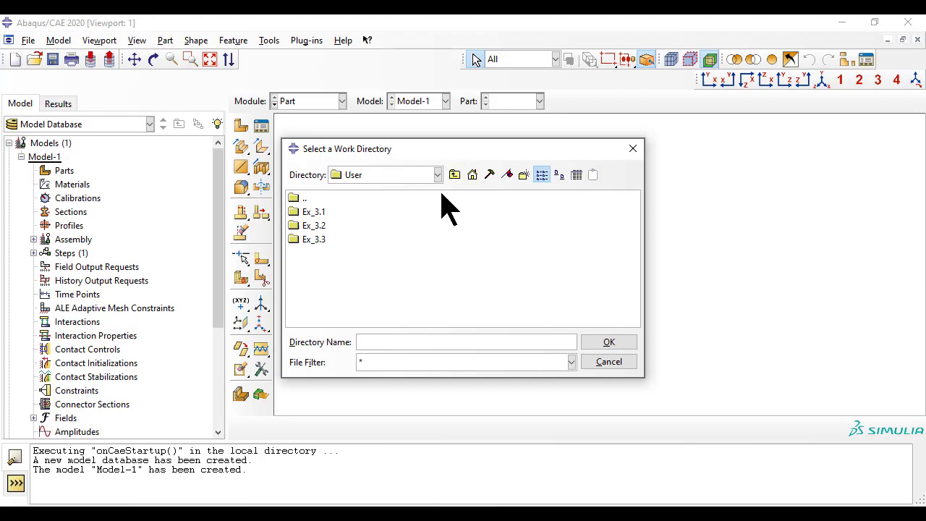
left_click(524, 175)
type("Ex_3.4")
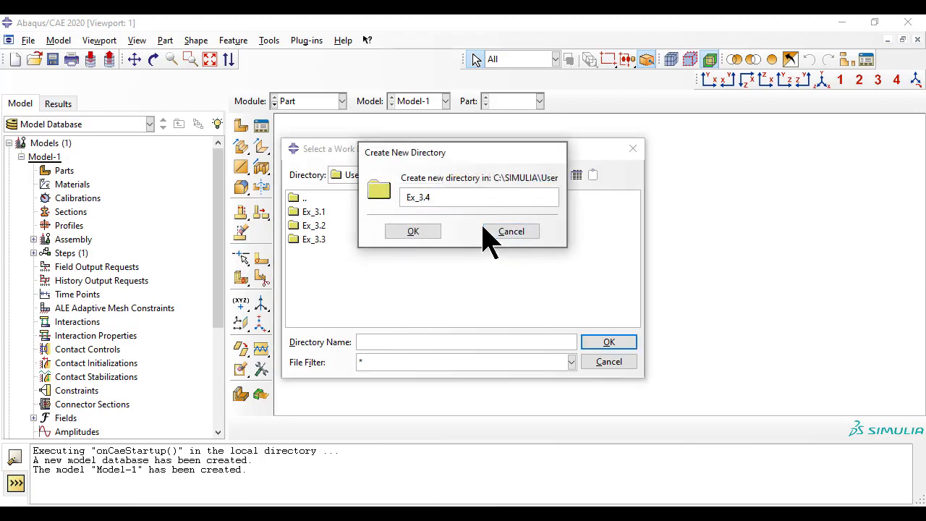
left_click(415, 232)
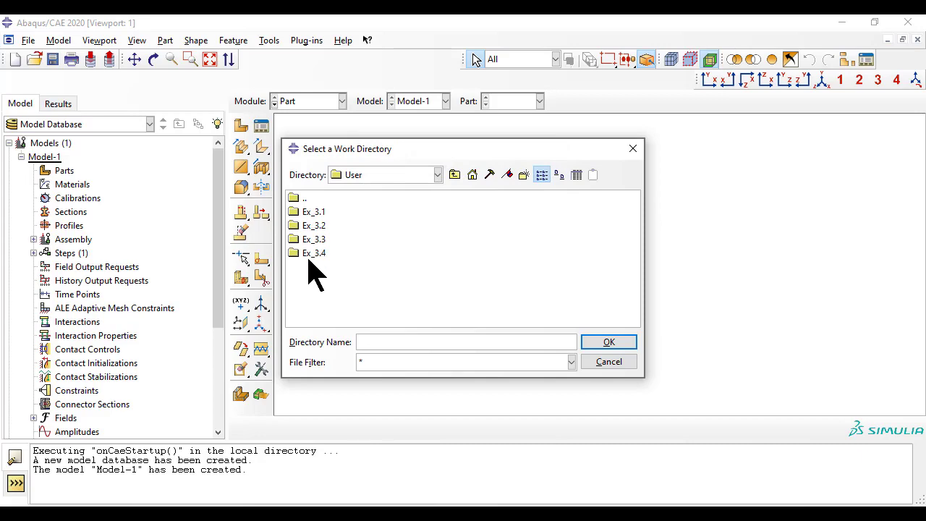
left_click(311, 255)
left_click(603, 341)
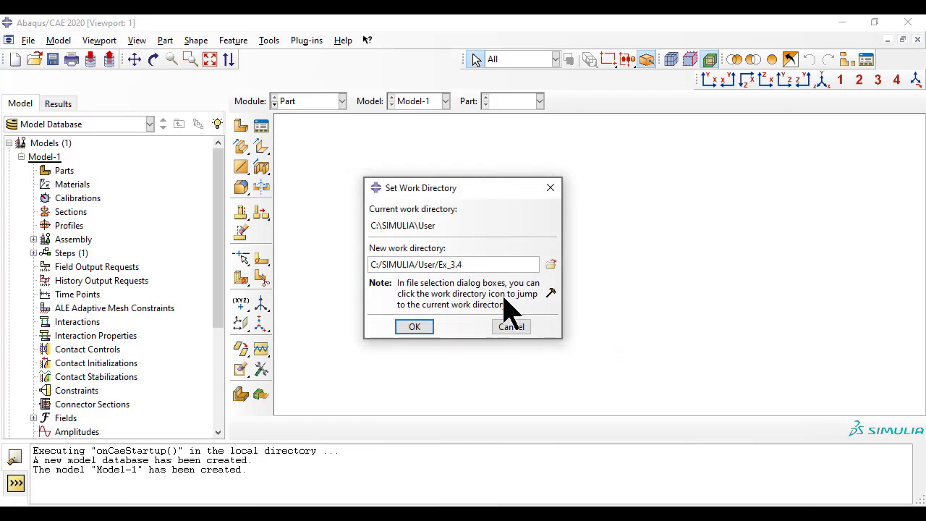
left_click(416, 327)
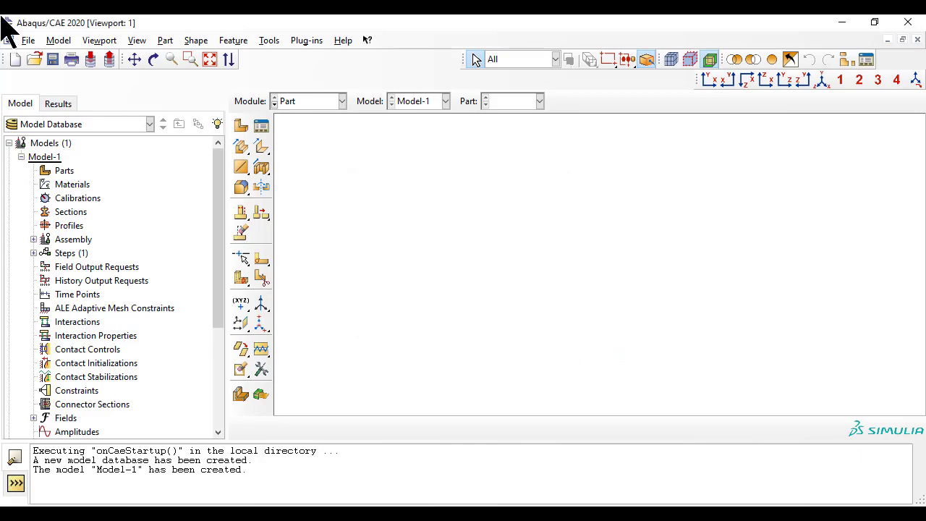
- Save the model database as ex3.4.a in the Ex_3.4 folder
left_click(28, 40)
left_click(58, 144)
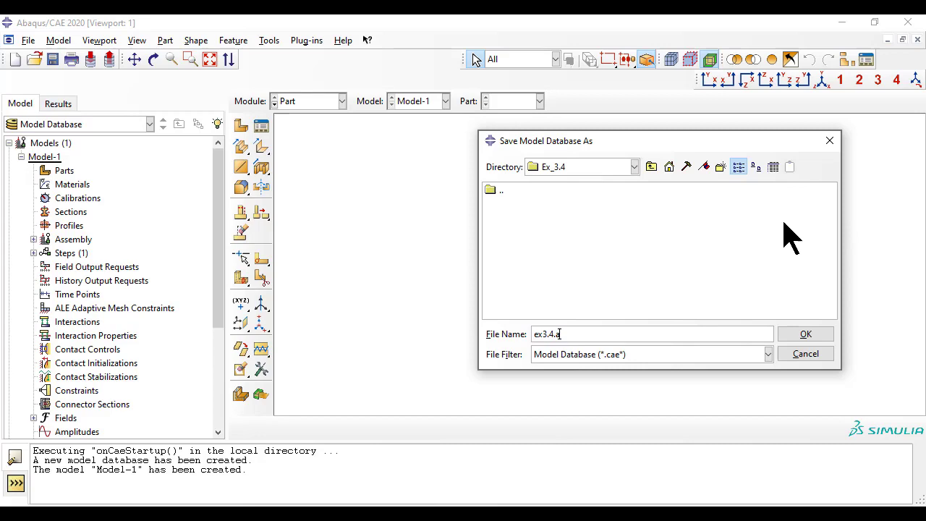
left_click(792, 334)
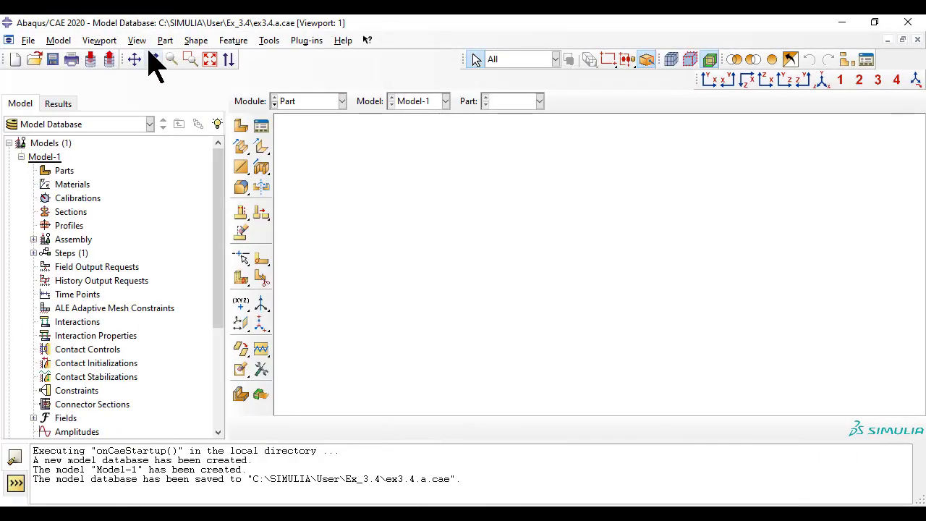
- Start a new 3D deformable part with a planar shell base feature and an approximate size of 2000
left_click(165, 40)
left_click(181, 70)
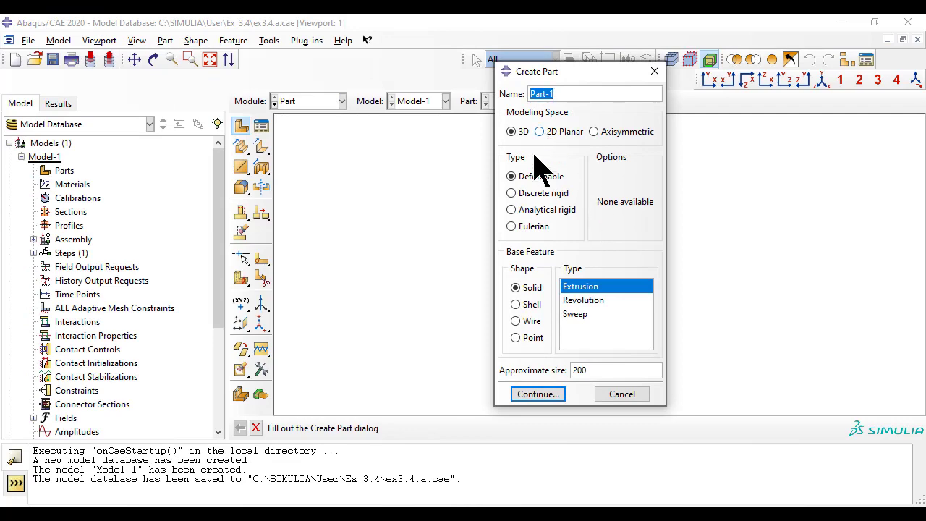
left_click(522, 132)
left_click(541, 177)
left_click(515, 305)
left_click(591, 367)
type("0")
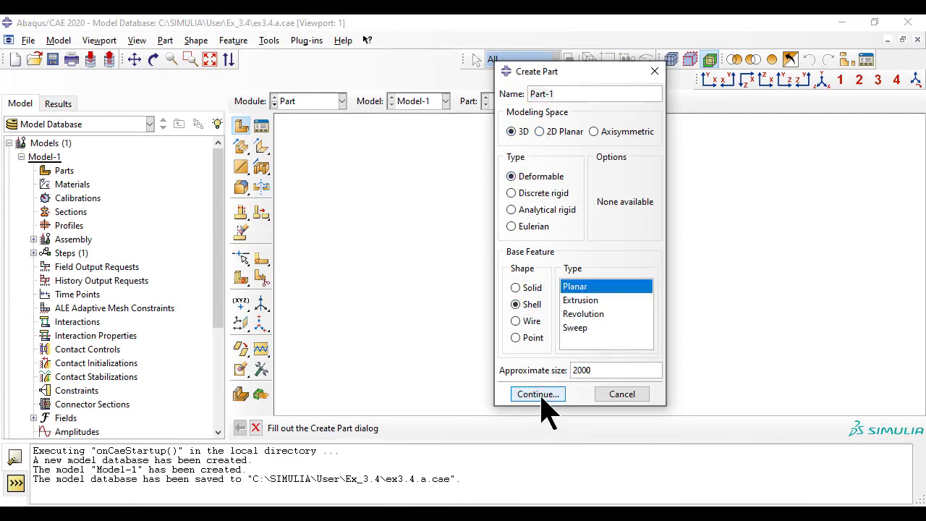
left_click(538, 393)
- Sketch a rectangle from corner (-1000,-1000) to corner (1000,1000) and finish the sketch to build the shell part
left_click(192, 40)
mouse_move(217, 70)
left_click(307, 87)
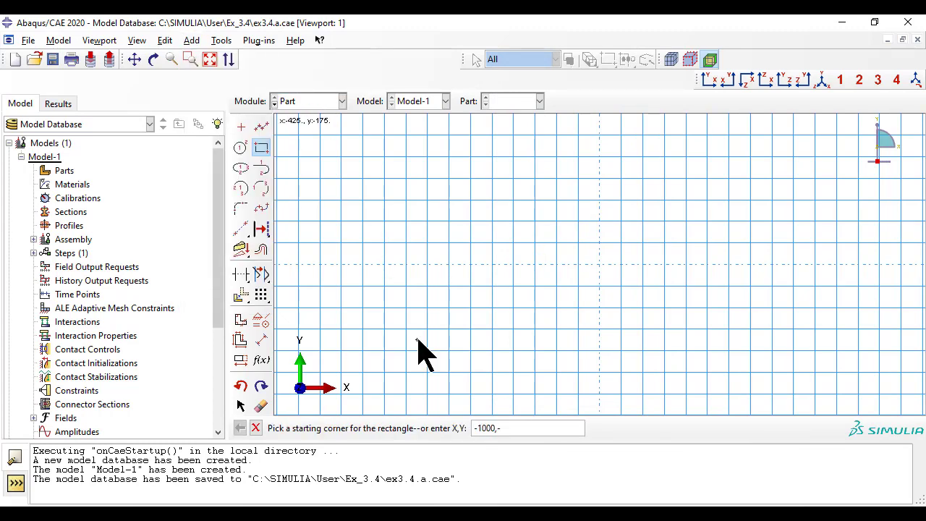
key("Return")
type("1000,1000")
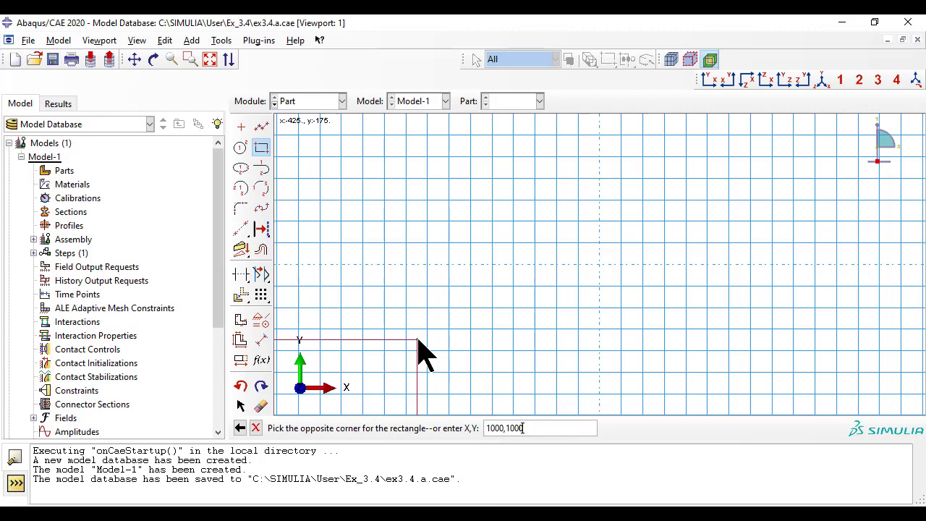
key("Return")
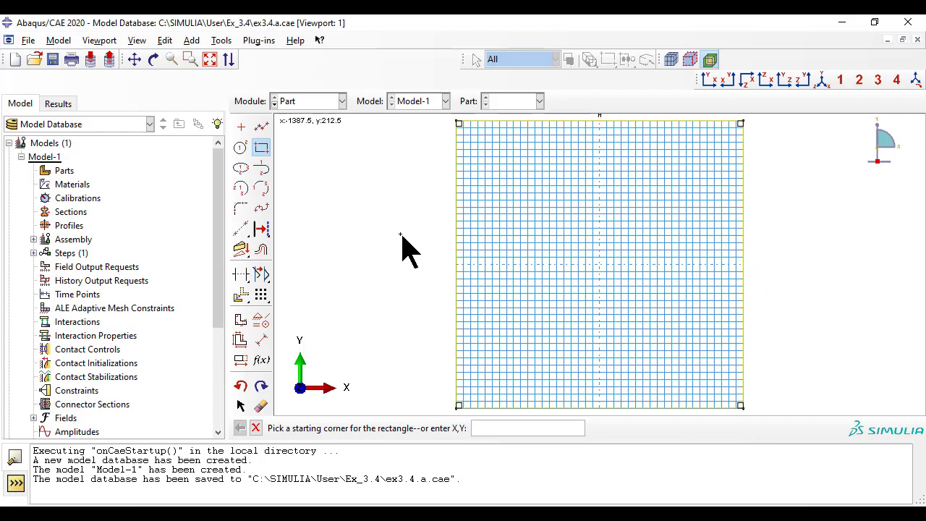
key("Escape")
left_click(428, 428)
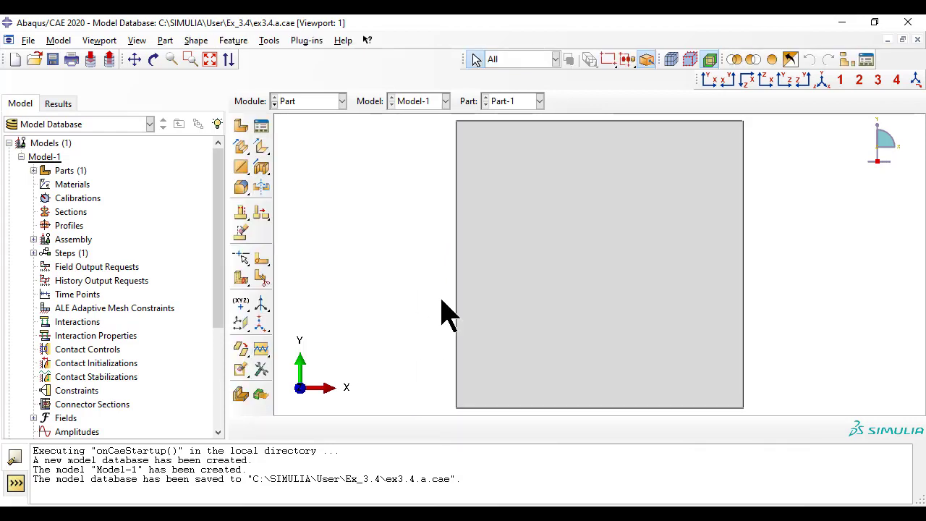
- In the Property module, create a new material with elastic behavior of type Engineering Constants
left_click(305, 101)
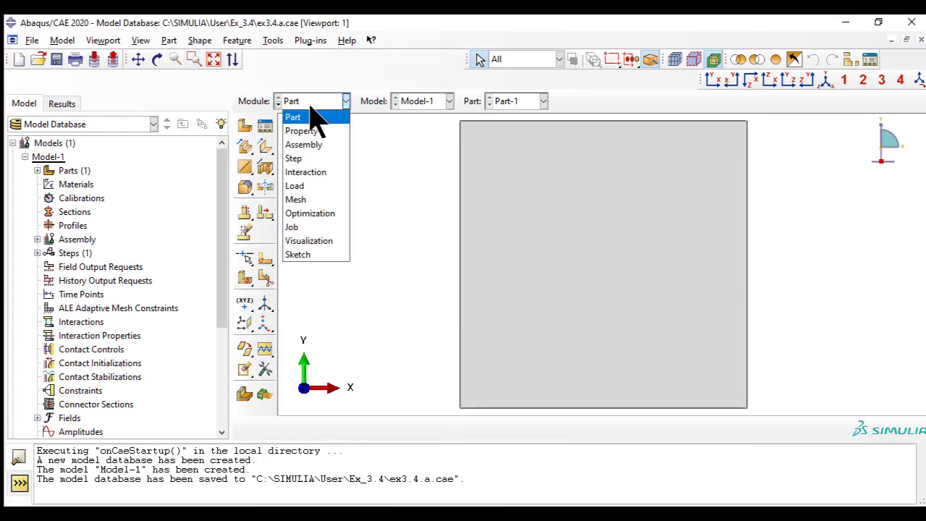
left_click(308, 131)
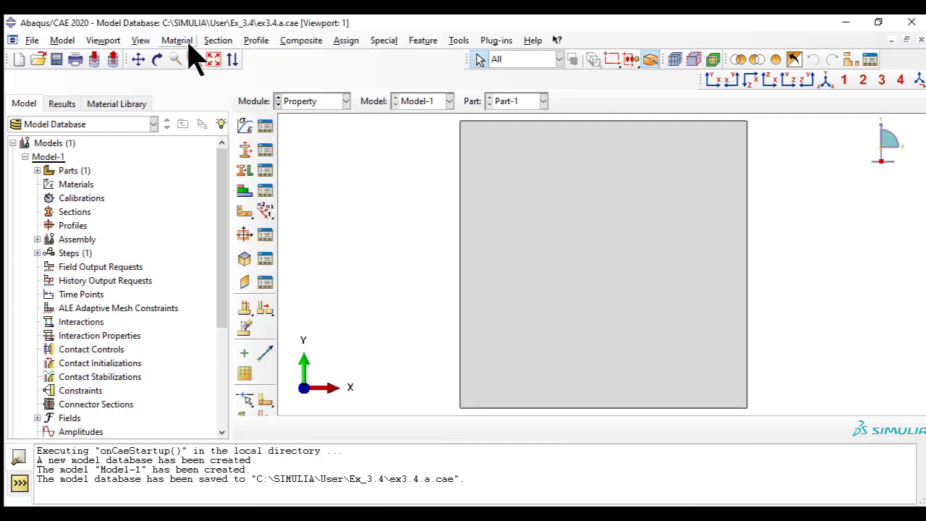
left_click(180, 40)
left_click(201, 76)
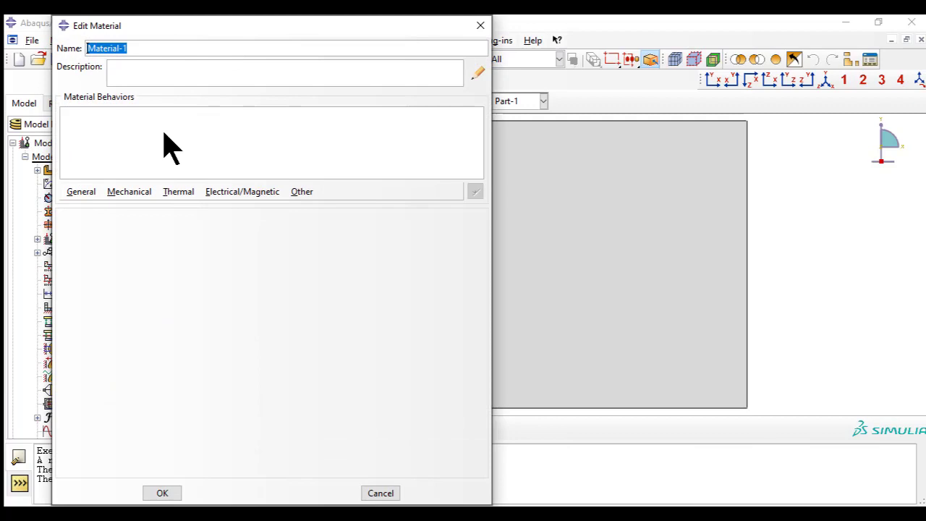
left_click(138, 192)
mouse_move(261, 207)
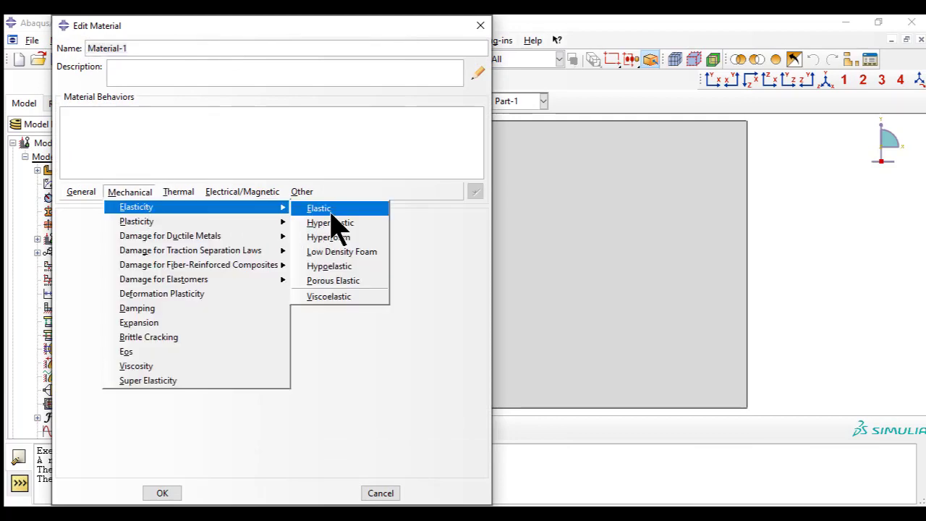
left_click(314, 207)
left_click(185, 236)
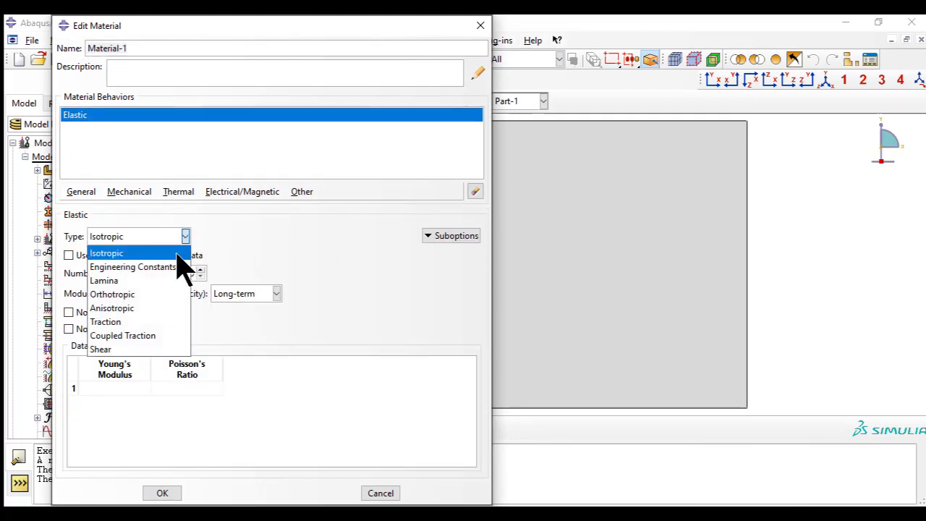
left_click(171, 268)
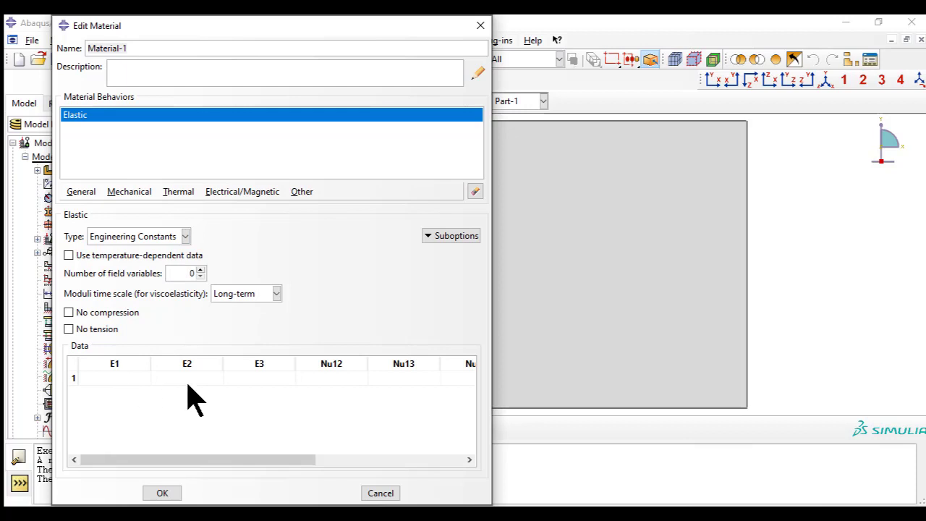
- Set the material's E1 modulus to 1.3386e+05
left_click(459, 381)
left_click_drag(301, 460, 459, 458)
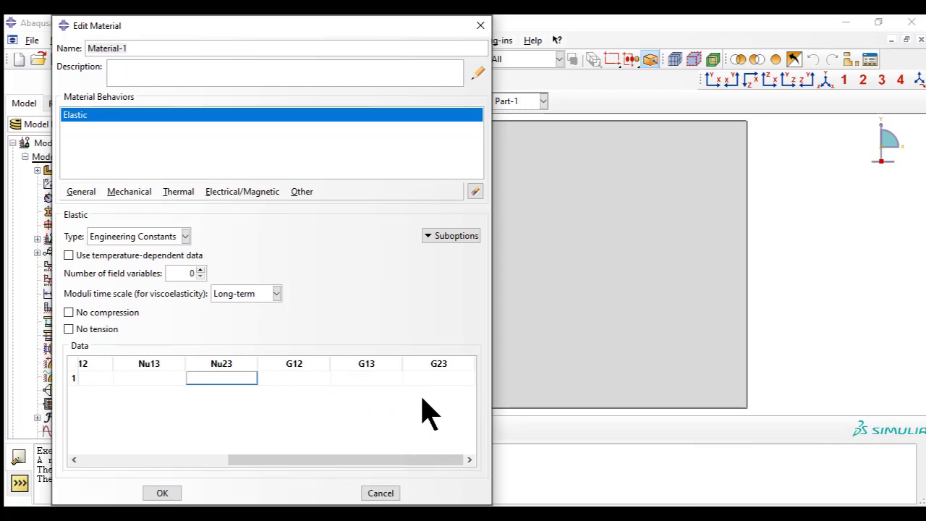
left_click_drag(380, 457, 129, 439)
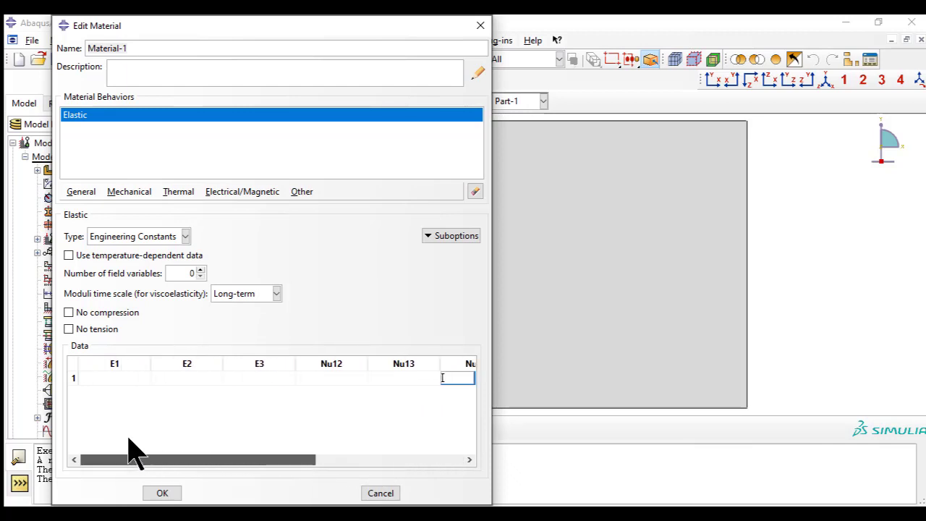
left_click(114, 378)
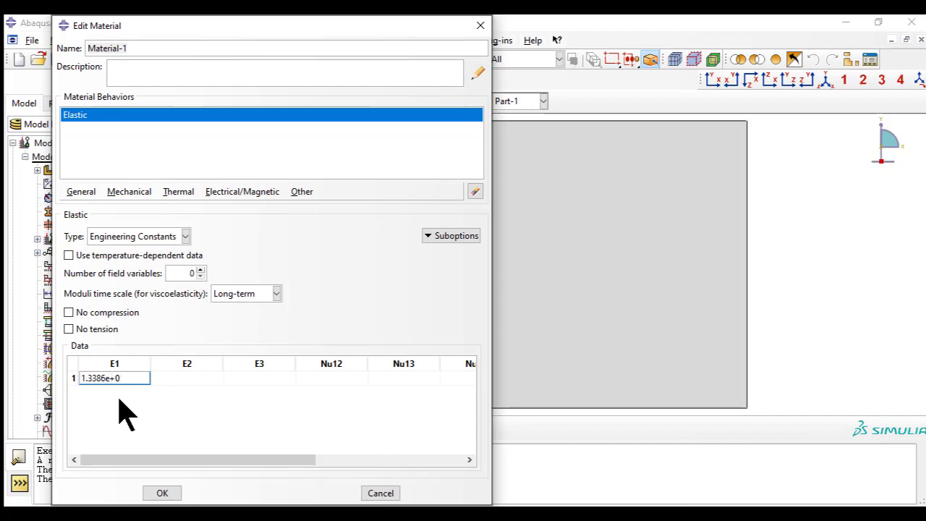
type("1.3386e+05")
- Set the E2 modulus to 7.7060e+03 and copy the same value into E3
left_click(183, 377)
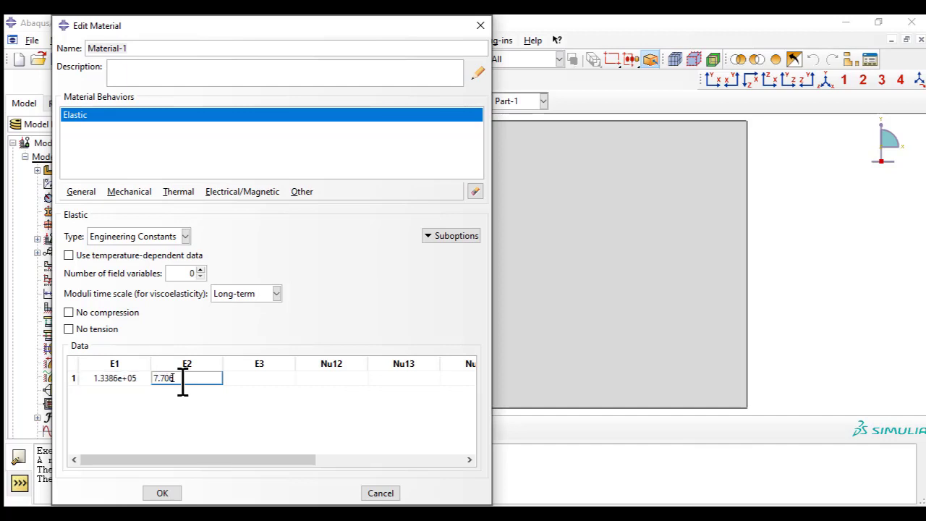
double_click(183, 378)
right_click(179, 376)
left_click(210, 400)
left_click(261, 378)
right_click(262, 378)
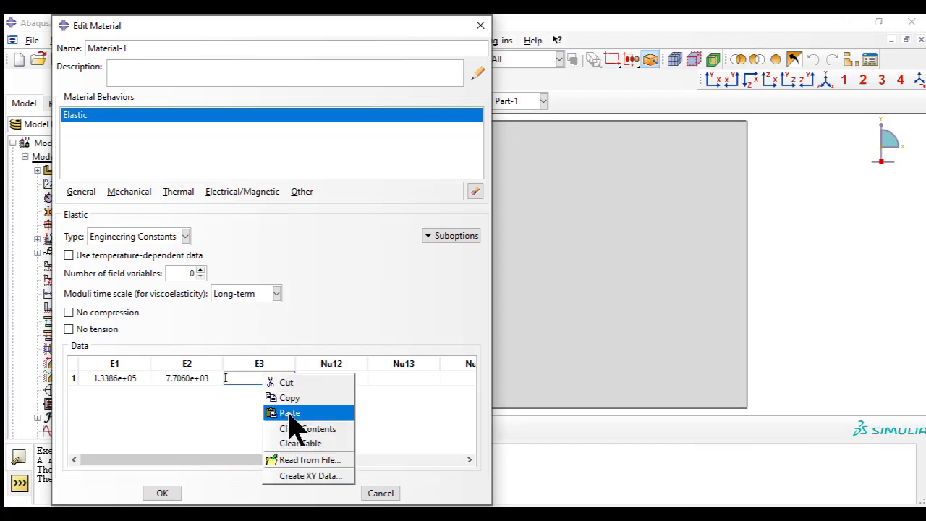
left_click(295, 411)
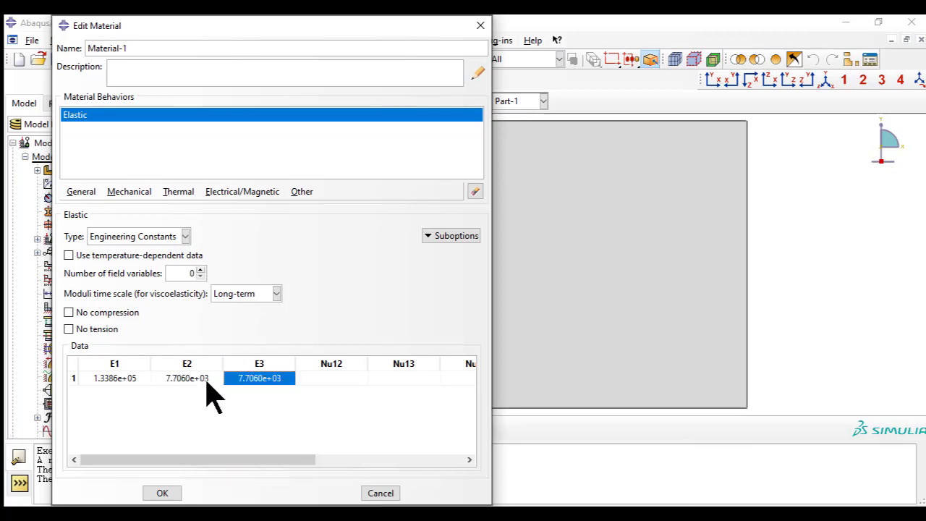
- Set the Poisson's ratios Nu12 and Nu13 to 3.0100e-01 and Nu23 to 3.9600e-01
left_click(327, 379)
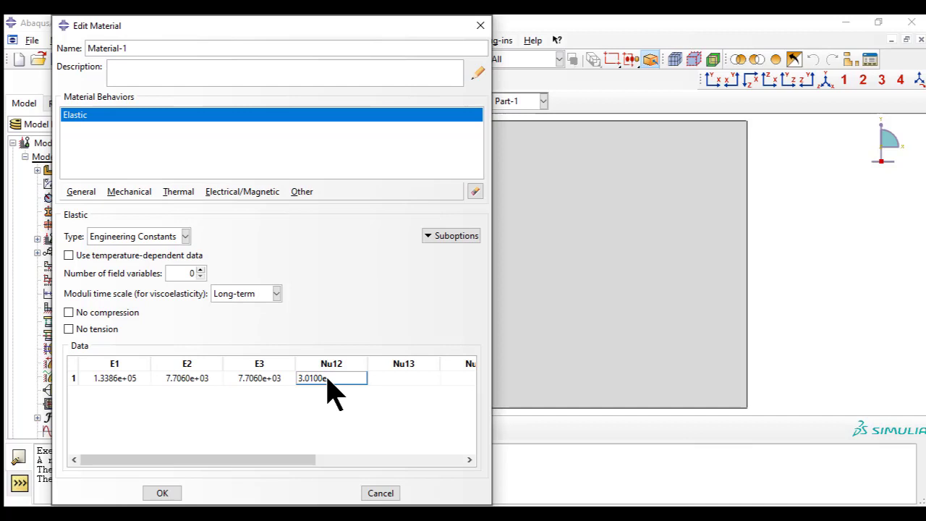
double_click(330, 390)
right_click(409, 380)
left_click(434, 419)
left_click_drag(254, 459, 322, 459)
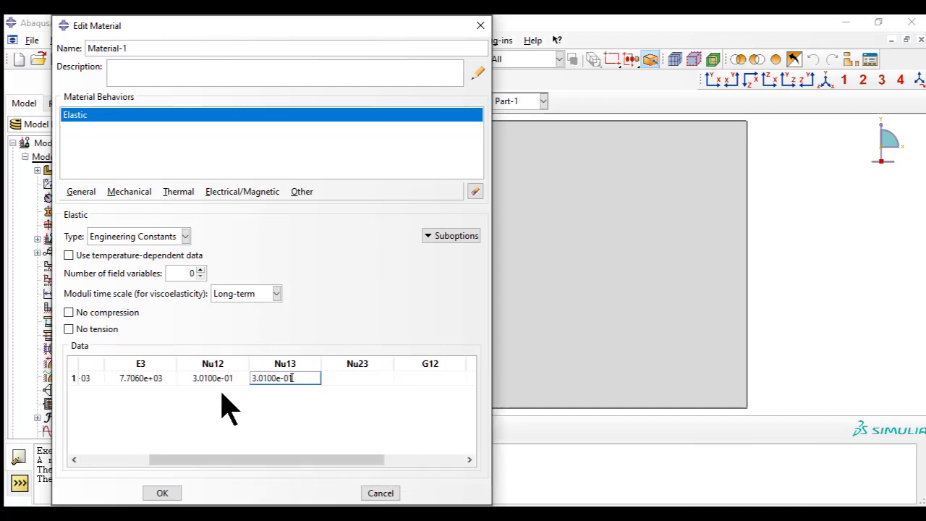
double_click(224, 382)
left_click(299, 384)
key("Return")
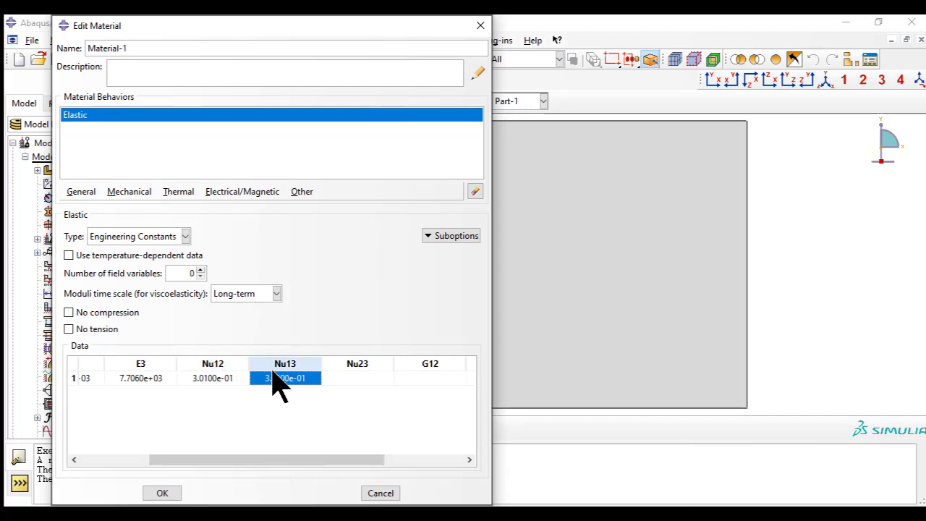
left_click(352, 380)
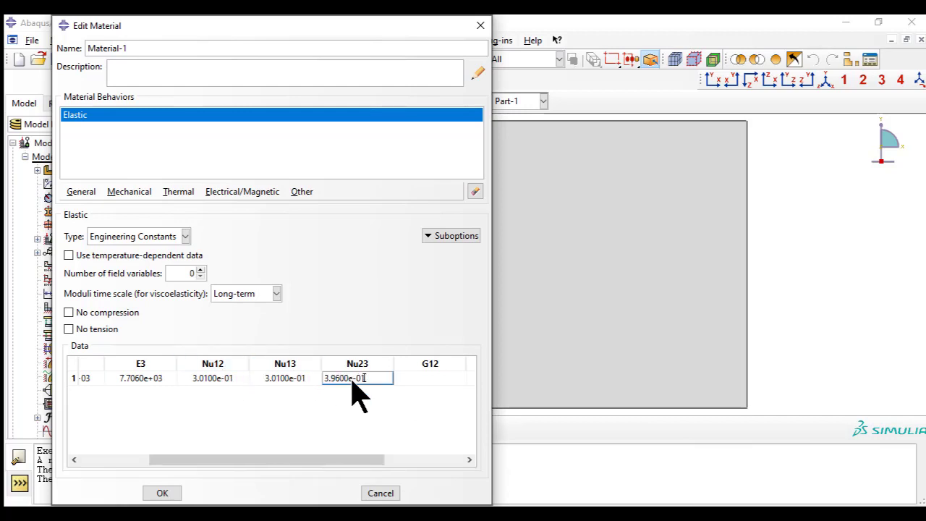
- Set the shear modulus G12 to 4.3060e+03 and copy the same value into G13
left_click(410, 382)
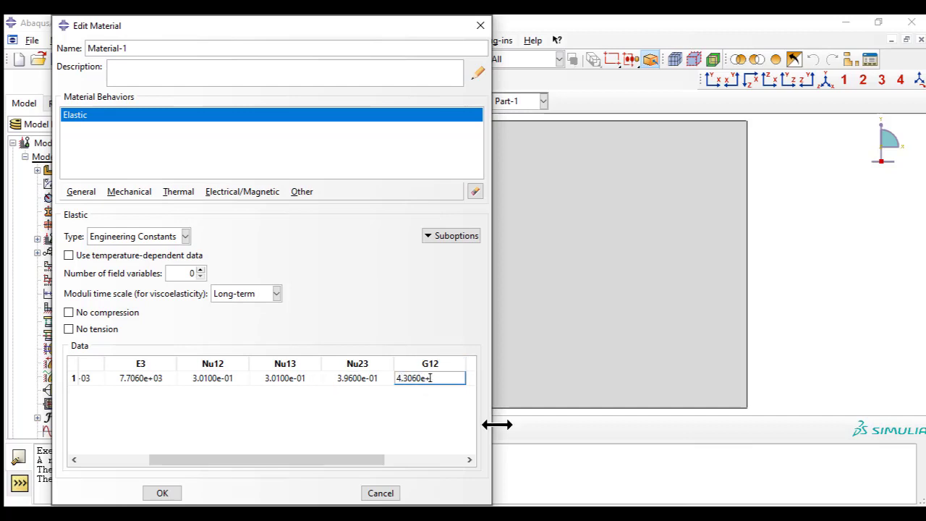
left_click(469, 459)
double_click(303, 377)
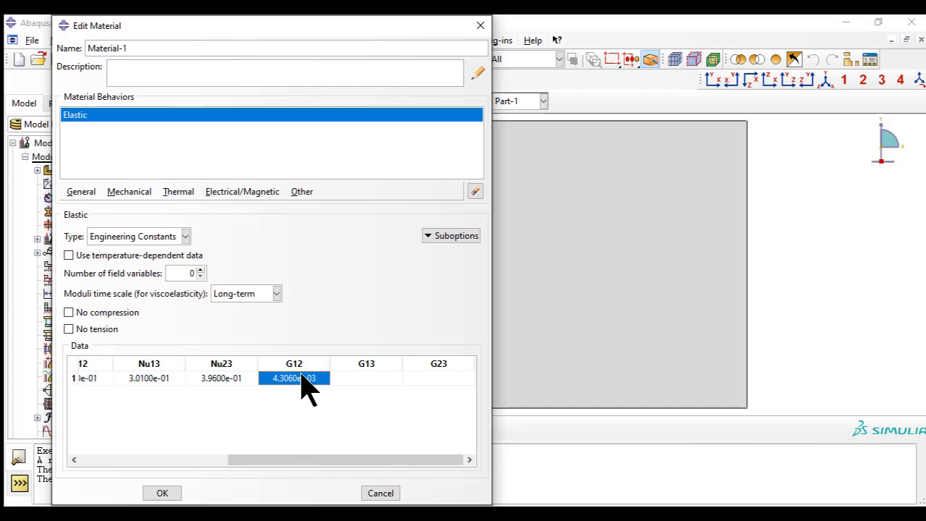
right_click(304, 378)
left_click(341, 398)
left_click(358, 382)
right_click(357, 382)
left_click(376, 416)
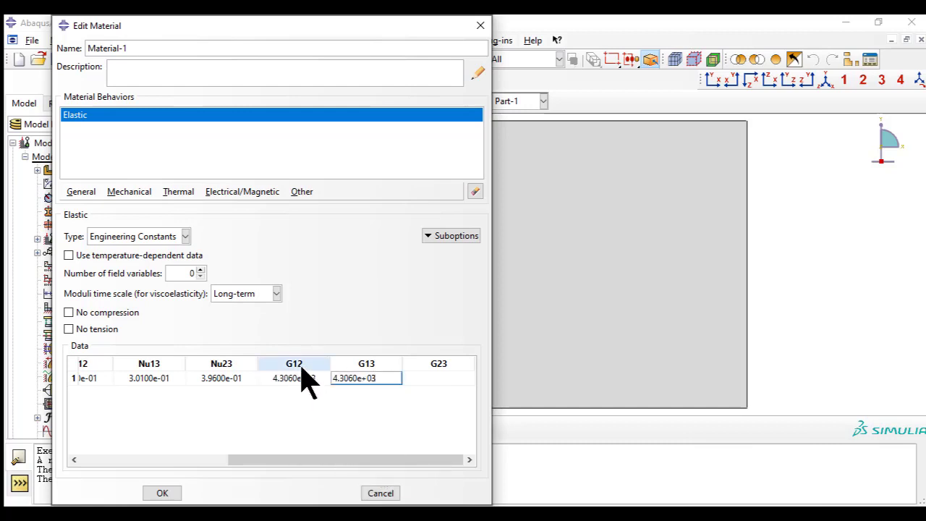
- Set the shear modulus G23 to 2.7600e+03 and save the elastic material definition
left_click(384, 376)
left_click(440, 382)
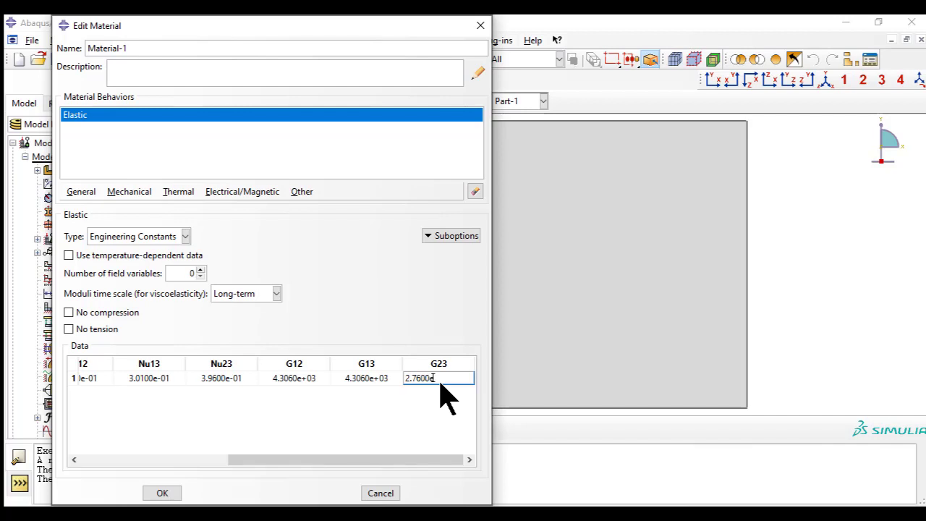
type("2.7600e+03")
key("Return")
left_click_drag(354, 460, 163, 447)
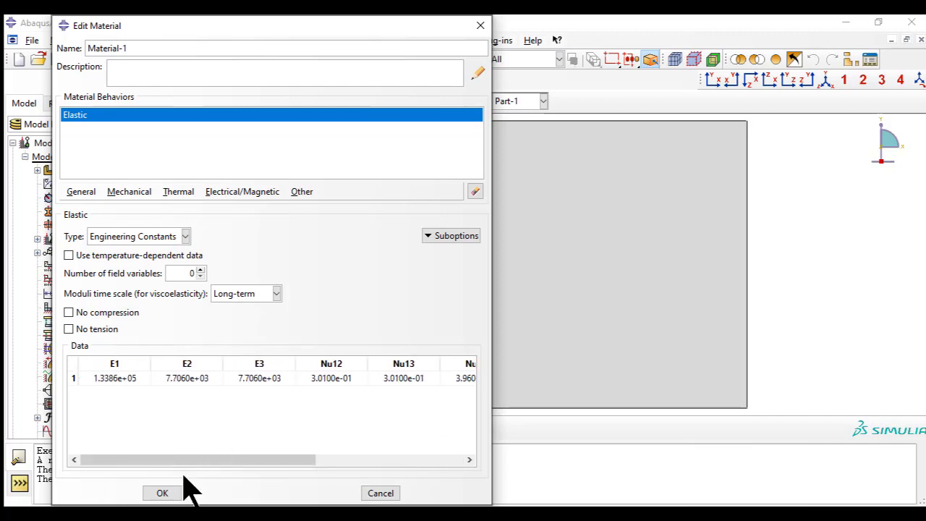
left_click(162, 493)
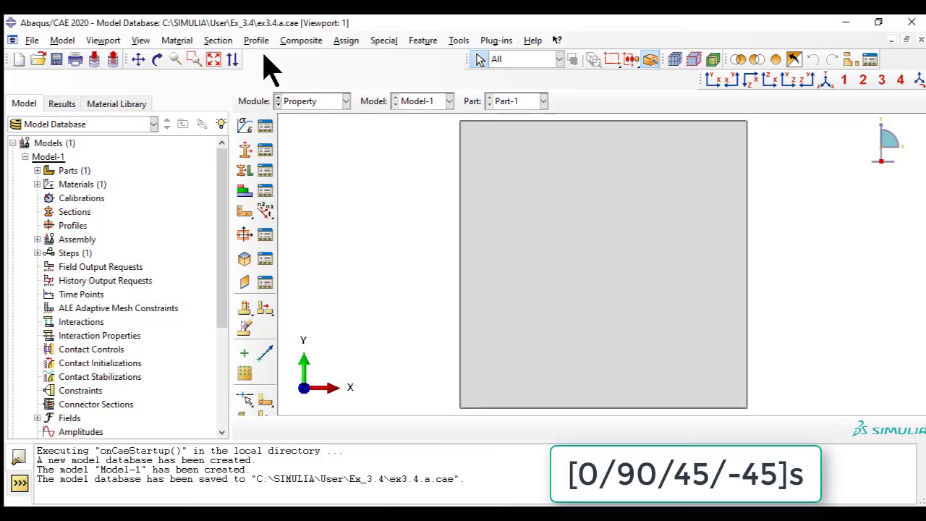
- Create a new shell section of the composite type and open its definition
left_click(220, 41)
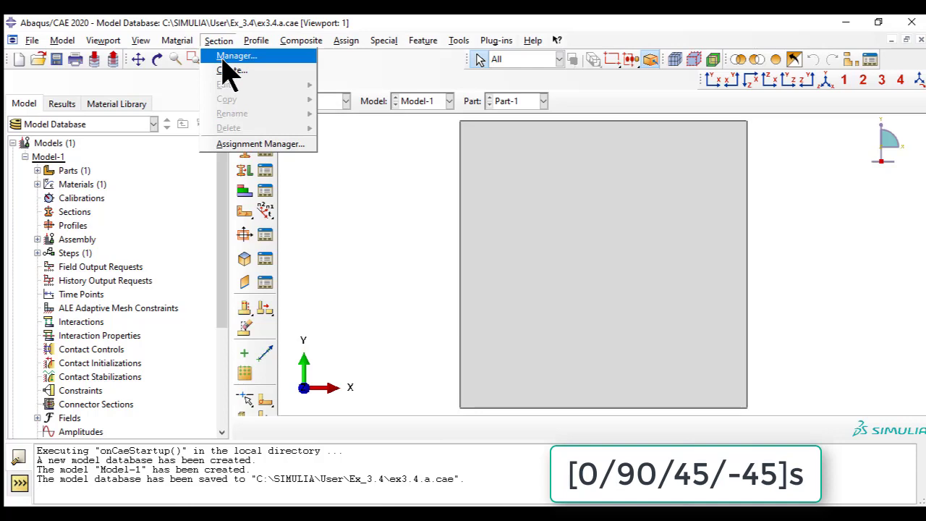
left_click(232, 70)
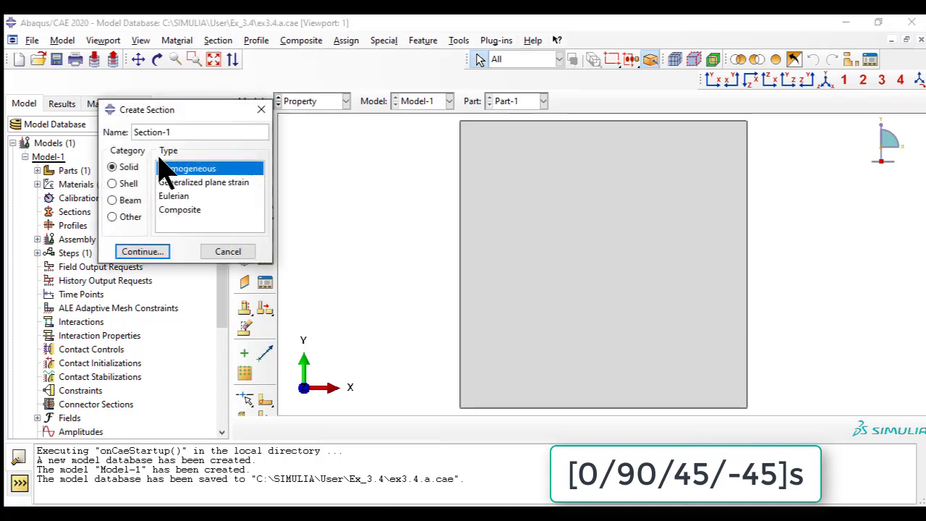
left_click(121, 183)
left_click(201, 184)
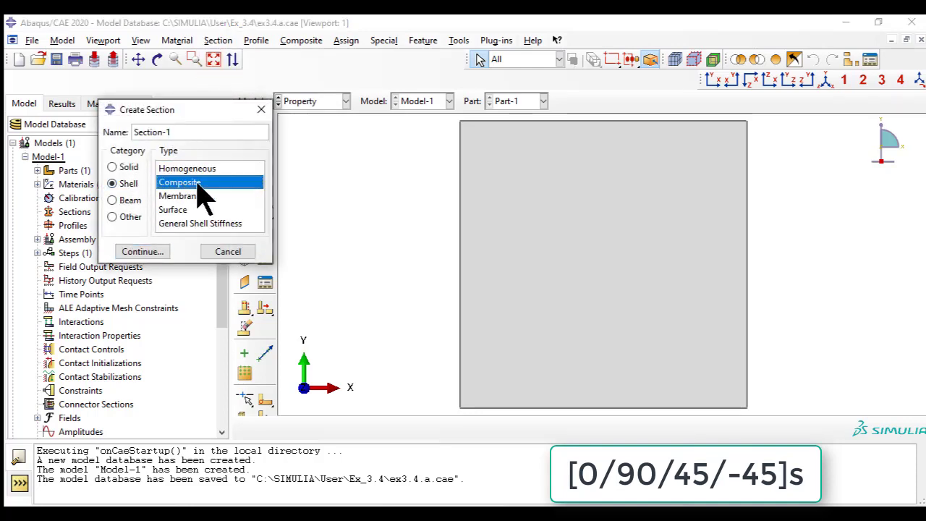
left_click(153, 253)
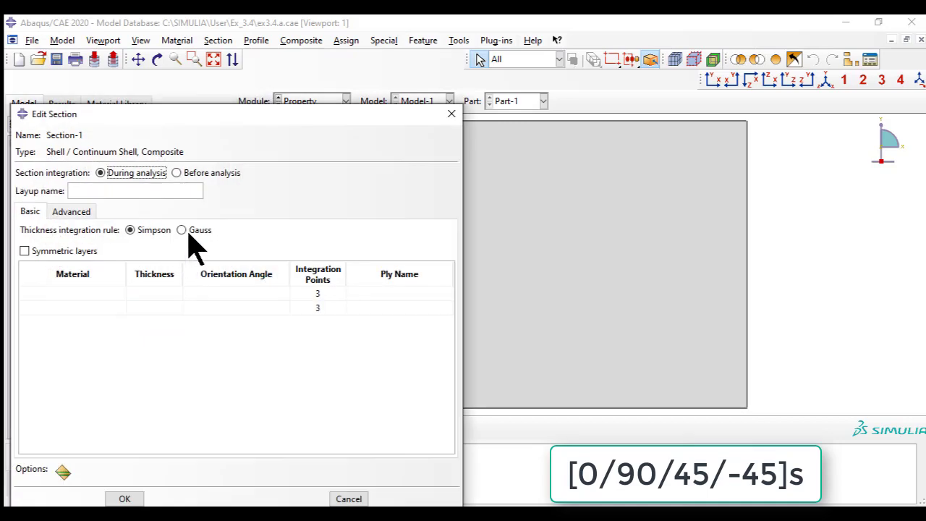
- Set the section to Simpson integration with symmetric layers and extend its ply table to four rows
left_click(151, 232)
left_click(67, 253)
right_click(86, 308)
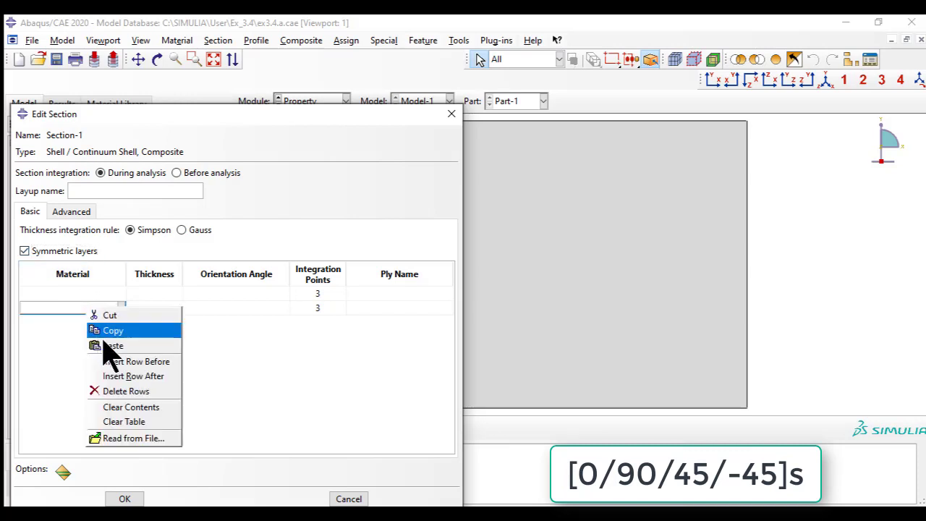
left_click(119, 376)
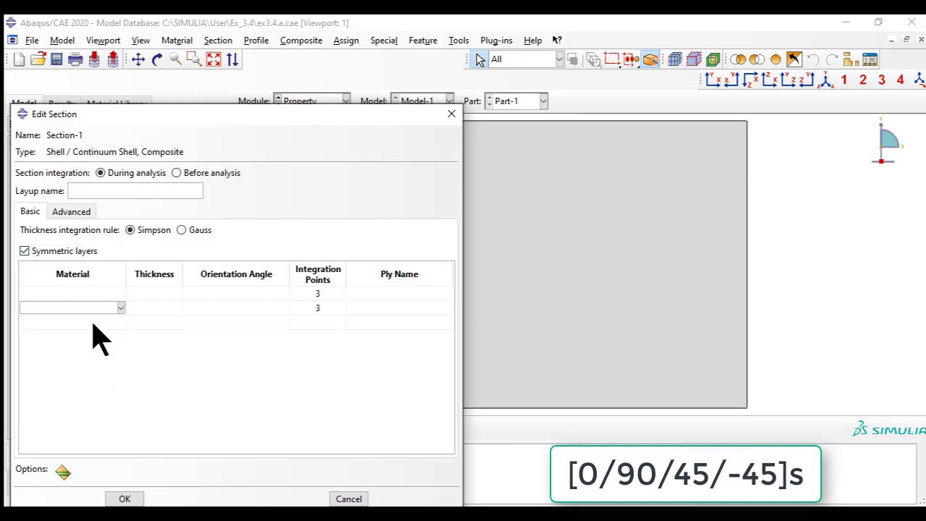
right_click(93, 324)
left_click(118, 394)
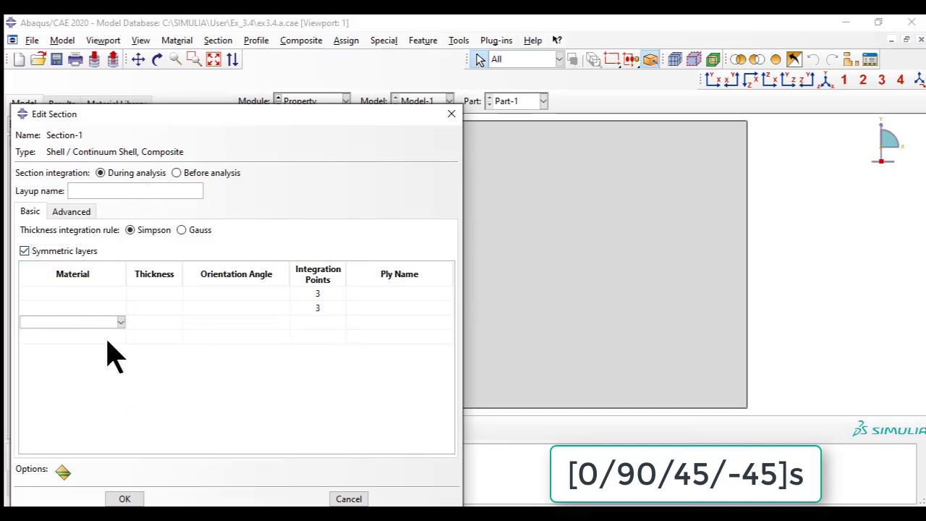
- Assign Material-1 to all four plies of the composite section
left_click(101, 293)
left_click(121, 294)
left_click(120, 306)
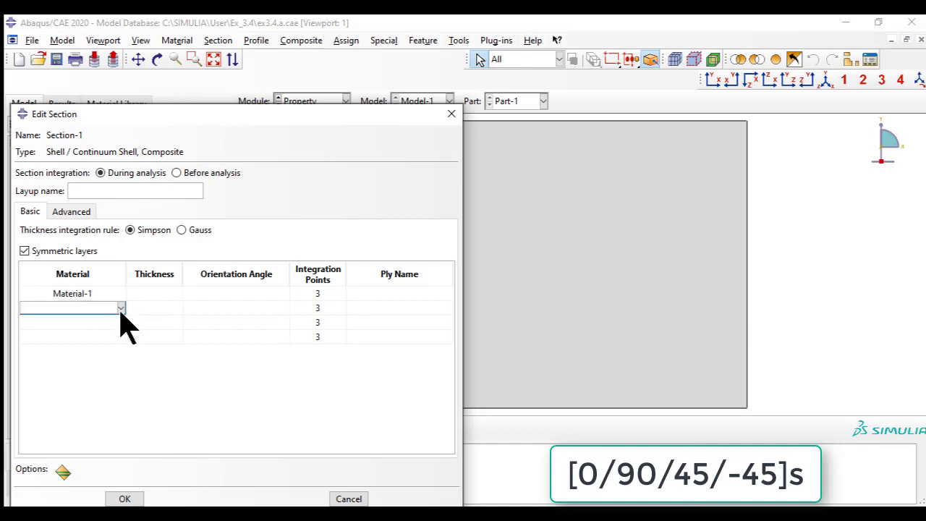
left_click(121, 308)
left_click(120, 322)
left_click(119, 322)
left_click(121, 322)
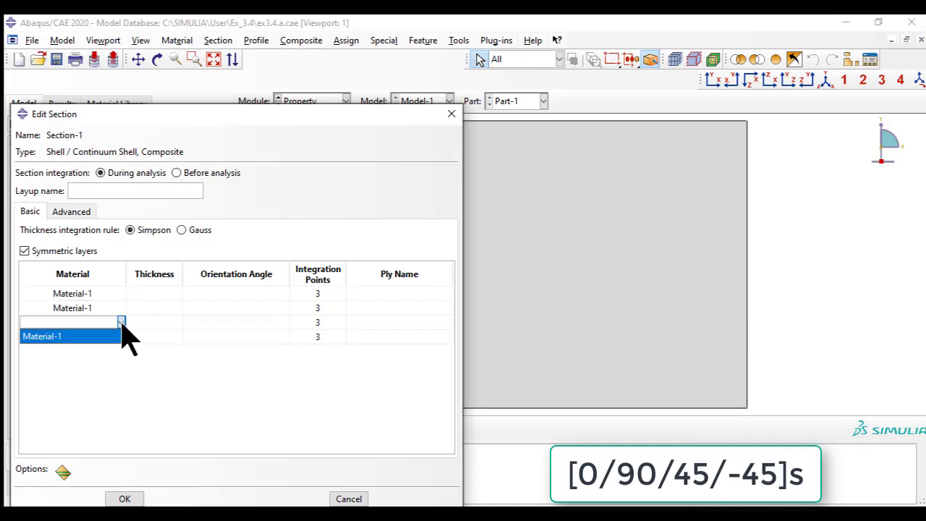
left_click(109, 336)
left_click(121, 337)
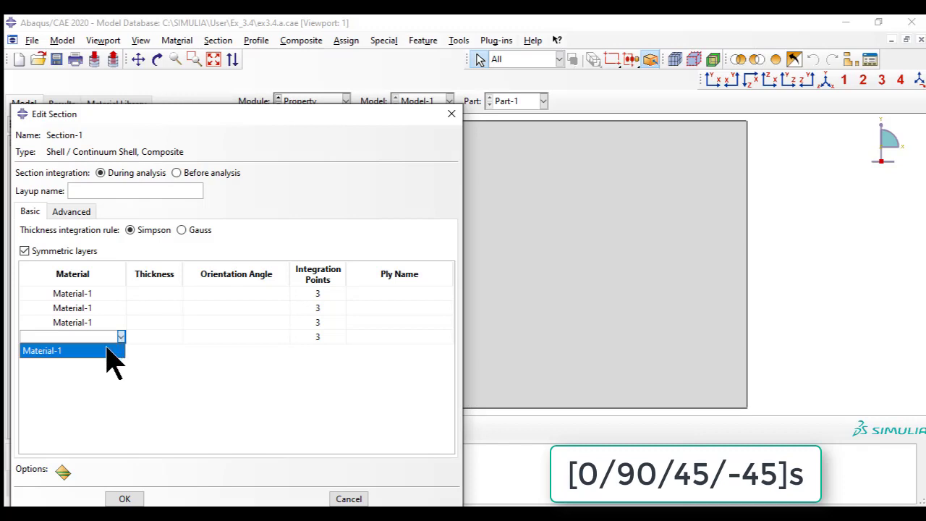
left_click(107, 350)
- Set the first ply's thickness to 1.25 and copy that value to the other three plies
left_click(150, 293)
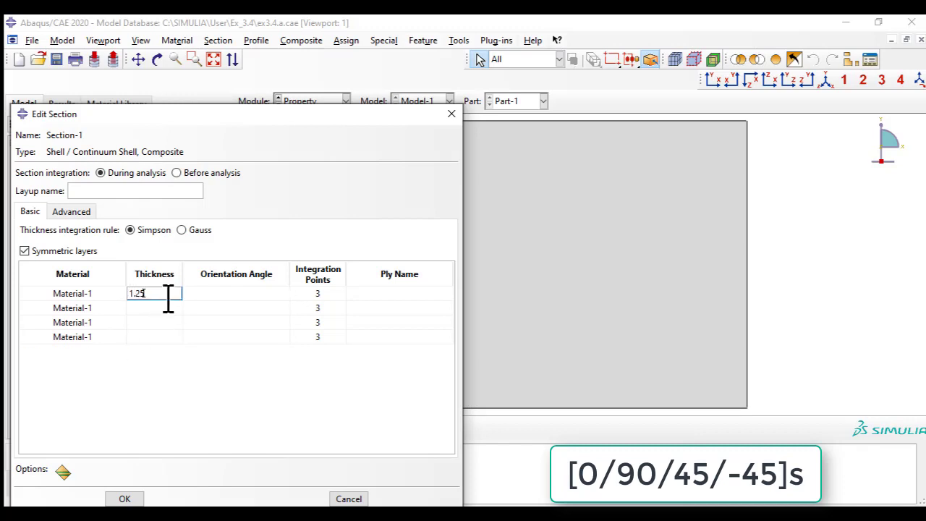
left_click(163, 308)
left_click(161, 294)
right_click(160, 294)
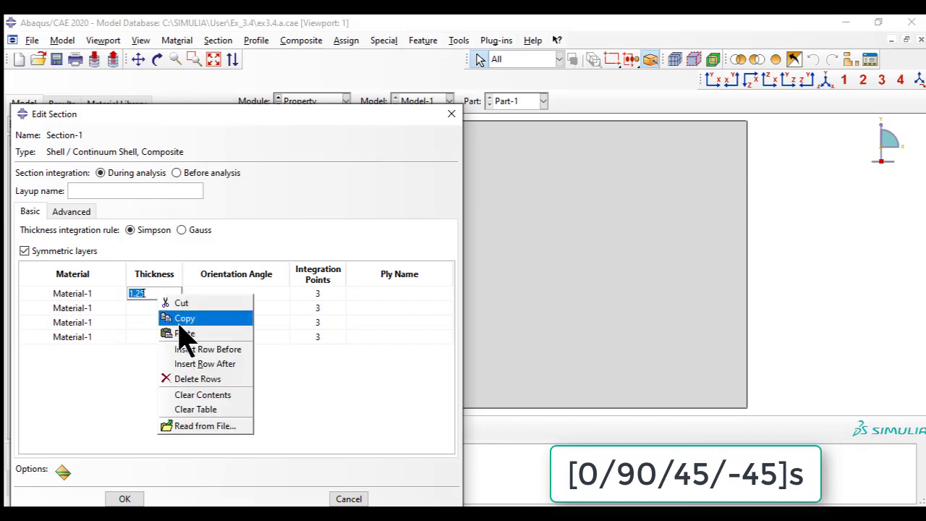
left_click(181, 318)
left_click(155, 307)
right_click(155, 308)
left_click(173, 338)
left_click(160, 321)
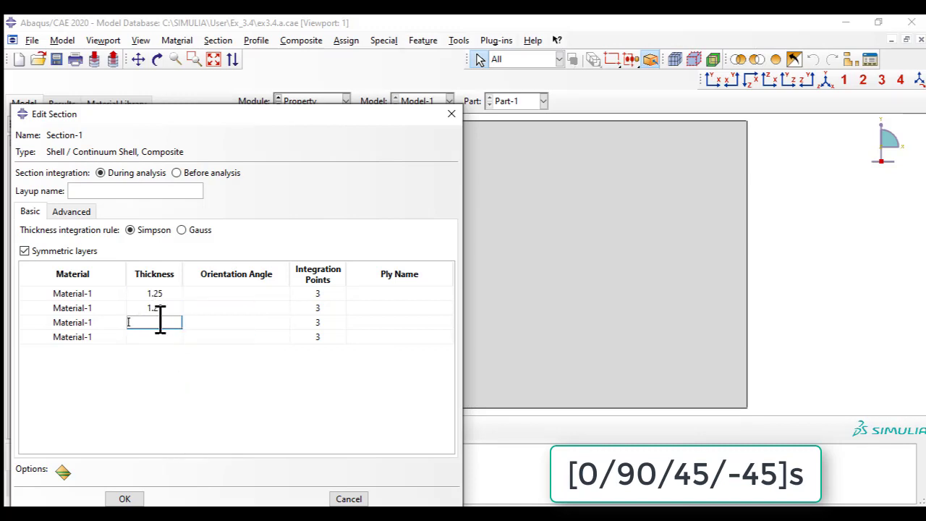
right_click(159, 322)
left_click(181, 358)
right_click(153, 338)
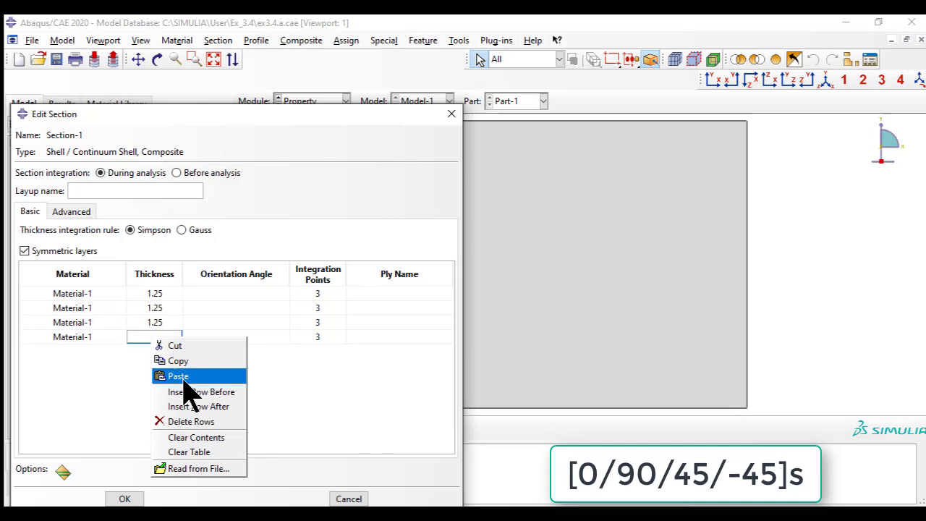
left_click(183, 376)
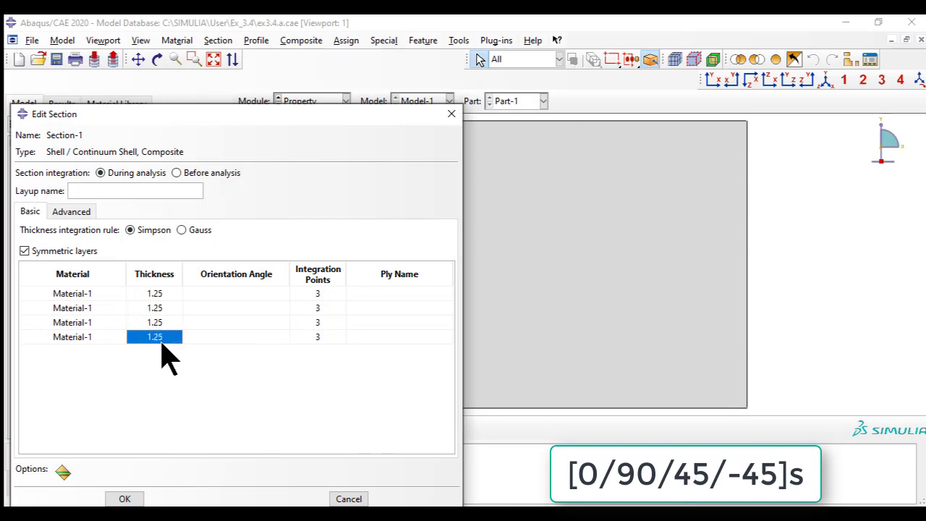
- Set the orientation angles of the four plies to 0, 90, 45 and -45, in row order
double_click(234, 293)
type("0")
double_click(253, 310)
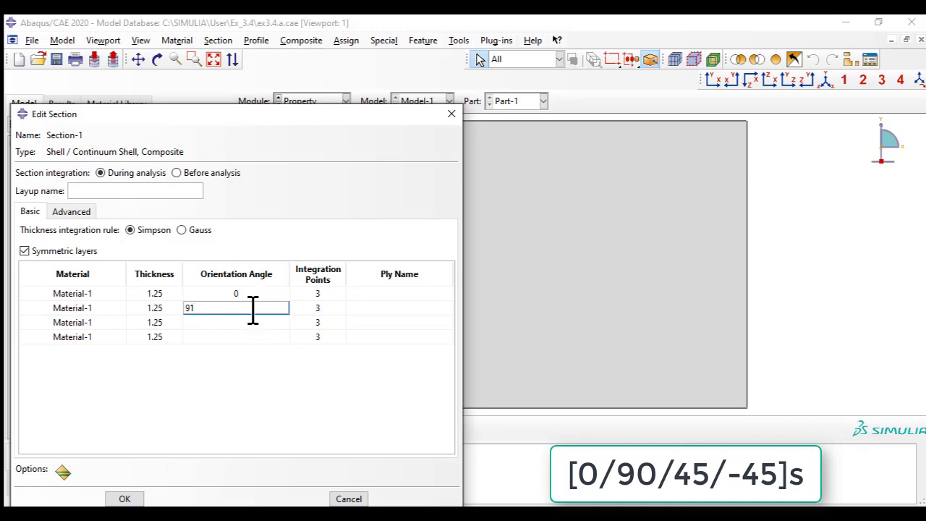
type("9")
double_click(263, 322)
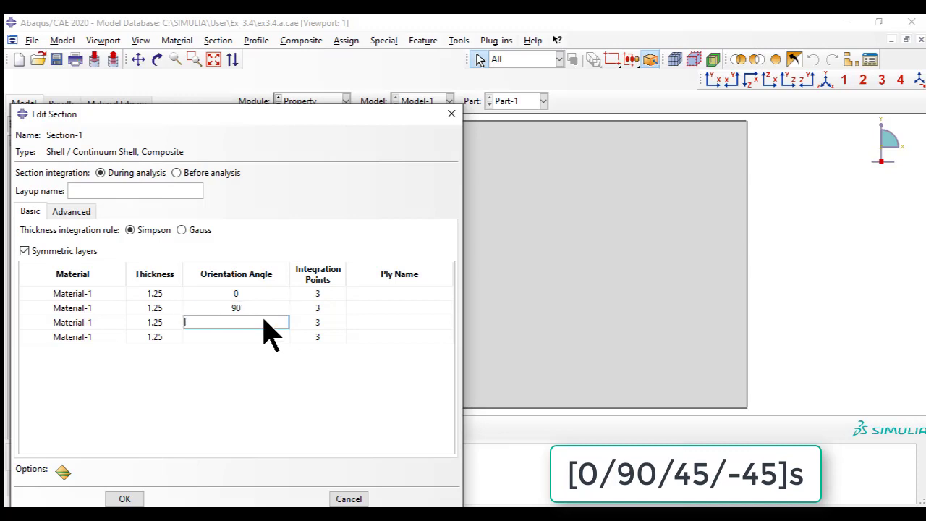
type("45")
double_click(259, 337)
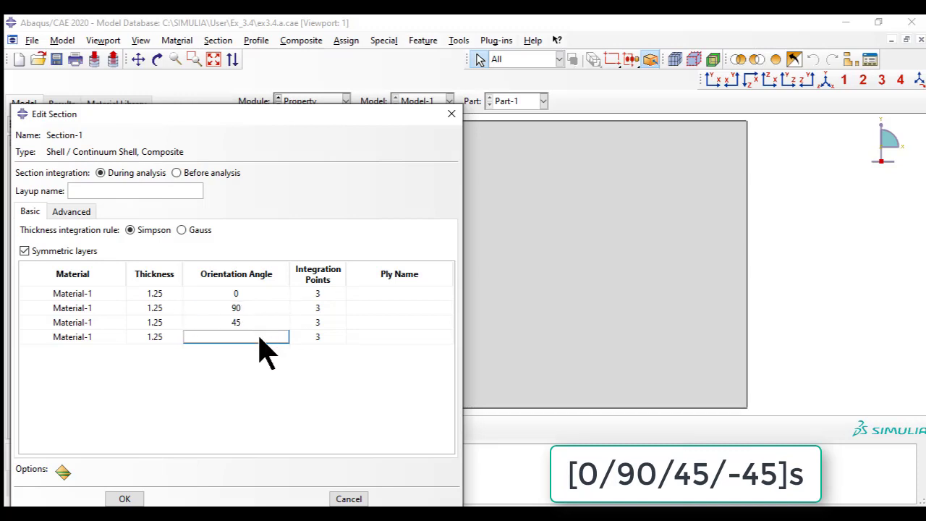
type("-45")
key("Return")
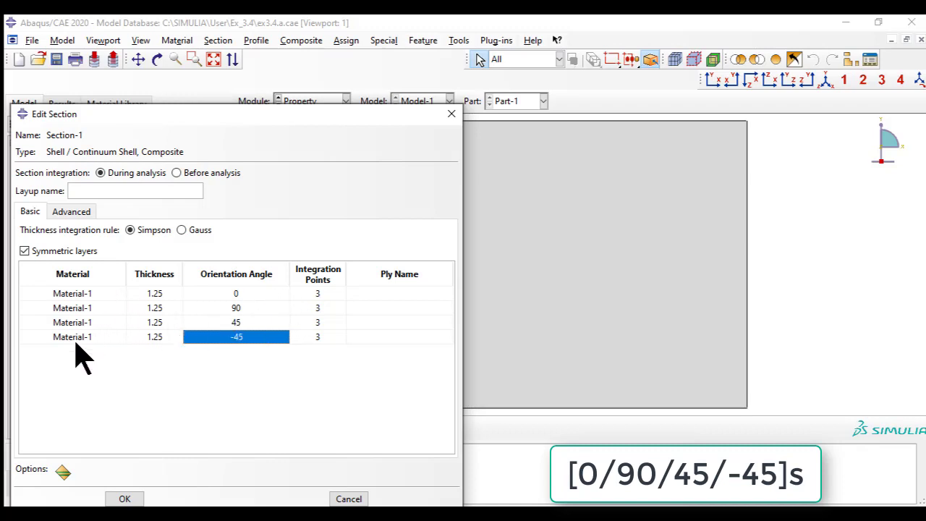
- Name the four plies k1, k2, k3 and k4 in row order and save the composite section
double_click(385, 295)
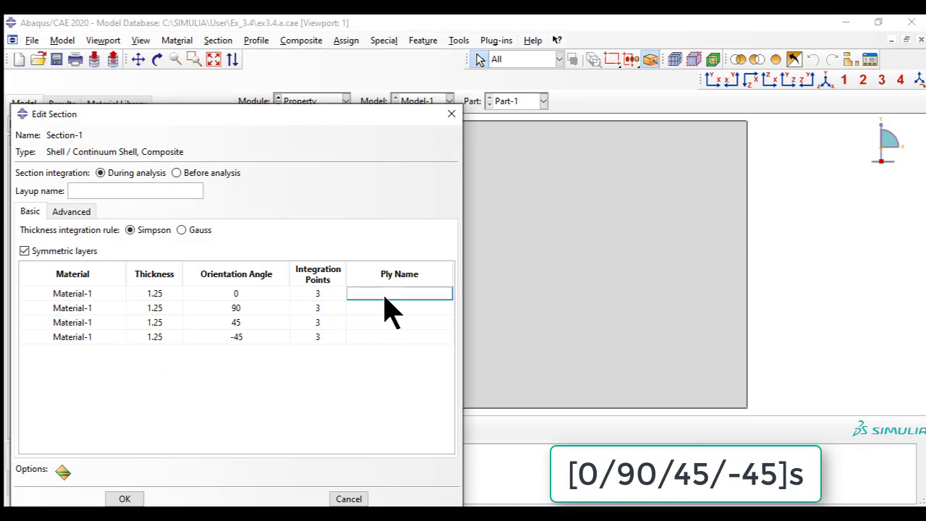
type("k1")
left_click(389, 308)
type("k")
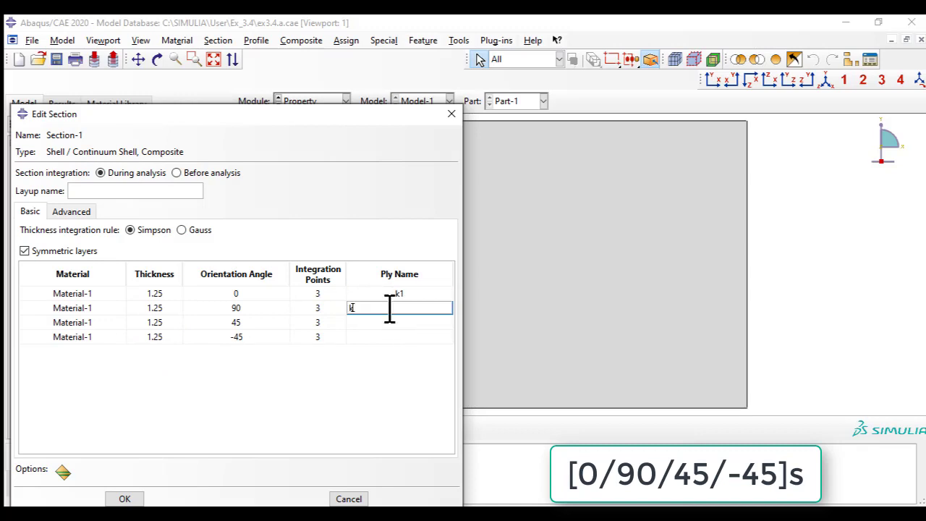
type("2")
left_click(393, 324)
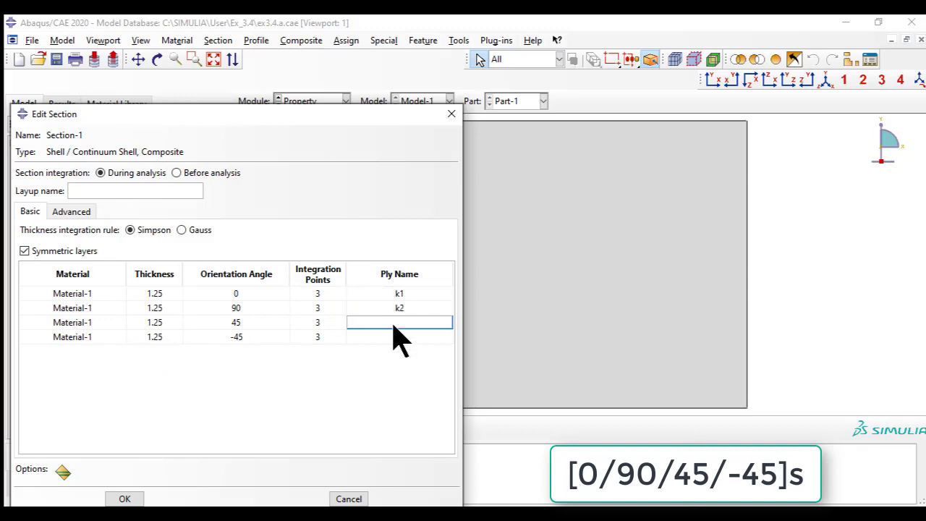
type("k3")
left_click(394, 337)
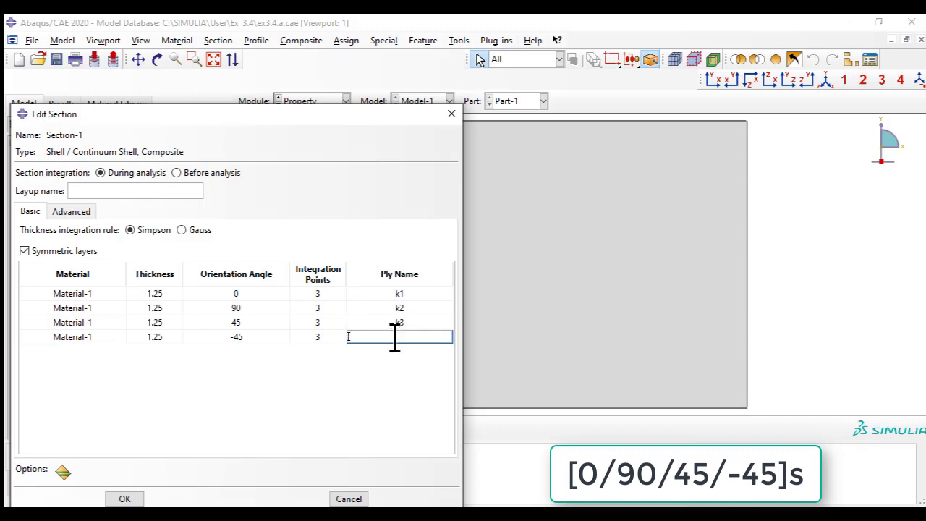
type("k4")
key("Return")
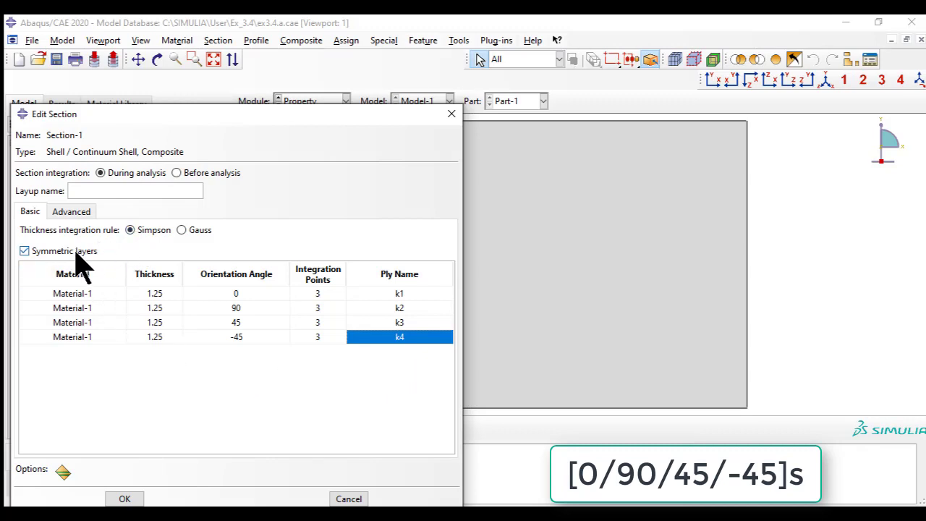
left_click(120, 499)
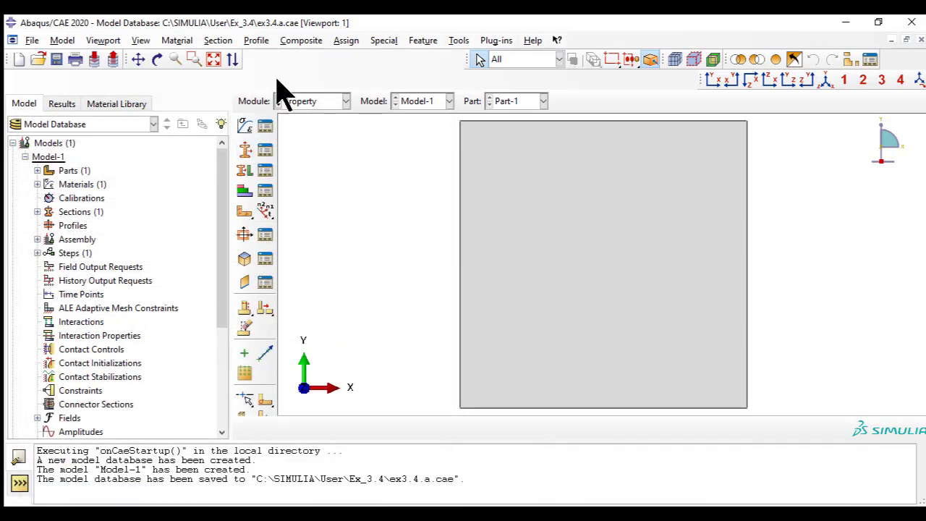
- Assign Section-1 to the whole plate, taking thickness from the section and using the middle surface as shell offset
left_click(346, 41)
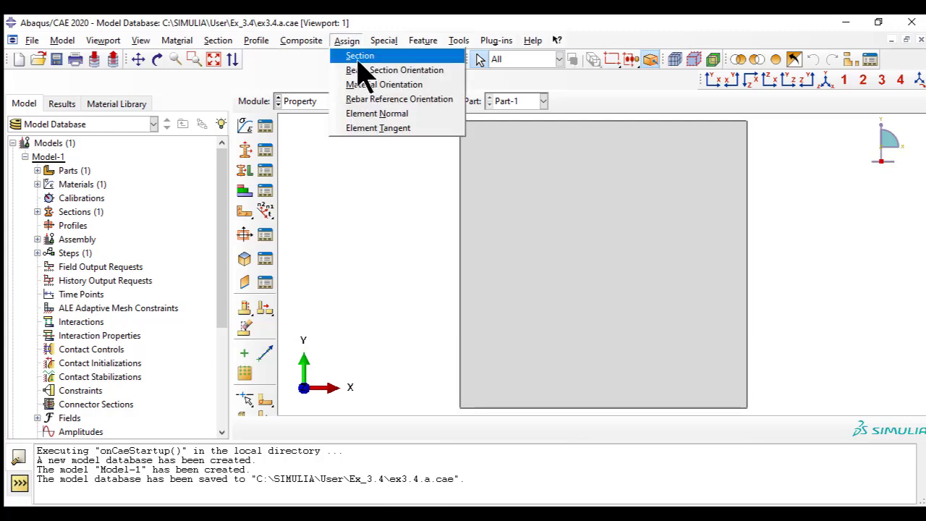
left_click(360, 56)
left_click(558, 291)
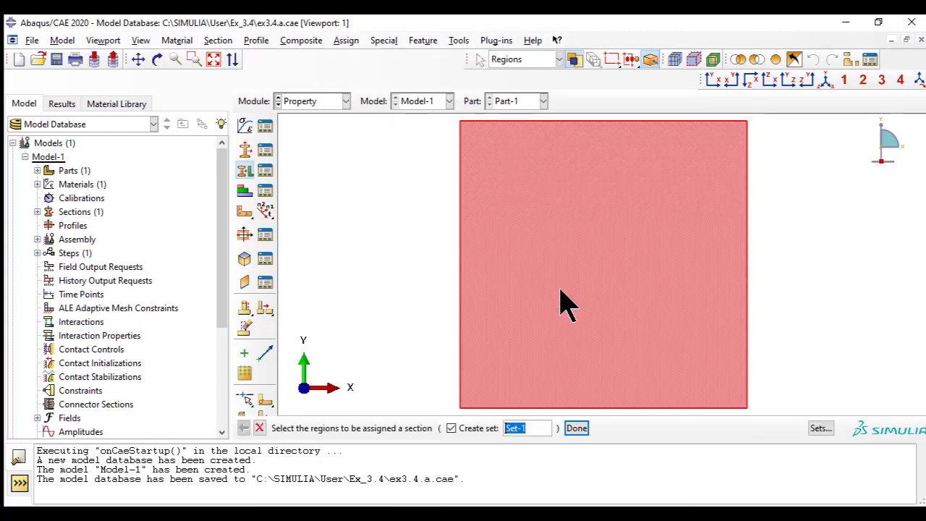
left_click(574, 429)
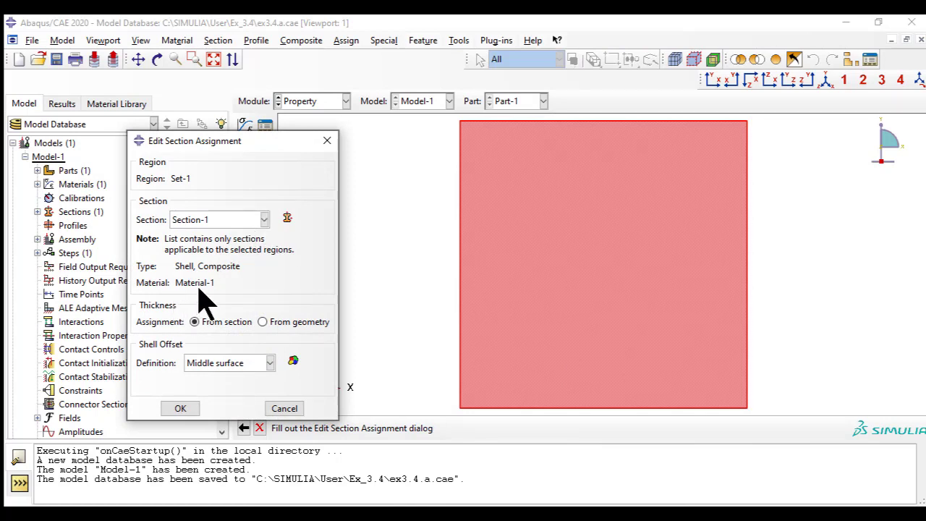
left_click(180, 408)
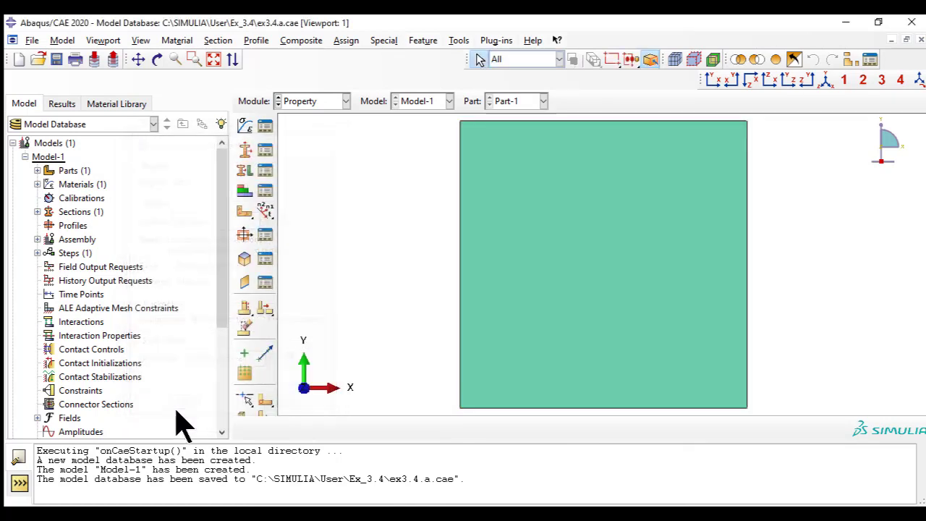
- Switch to the Assembly module and create an independent instance of Part-1
left_click(340, 102)
left_click(313, 142)
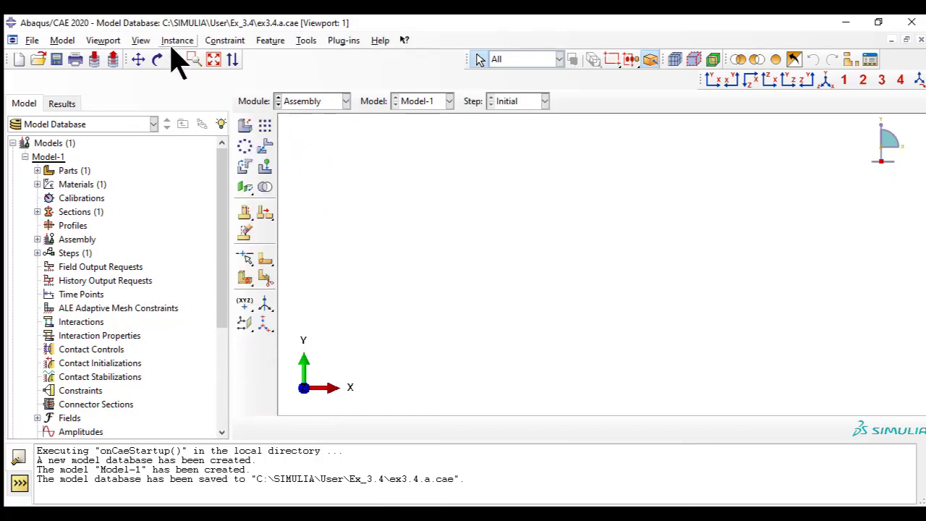
left_click(175, 41)
left_click(186, 58)
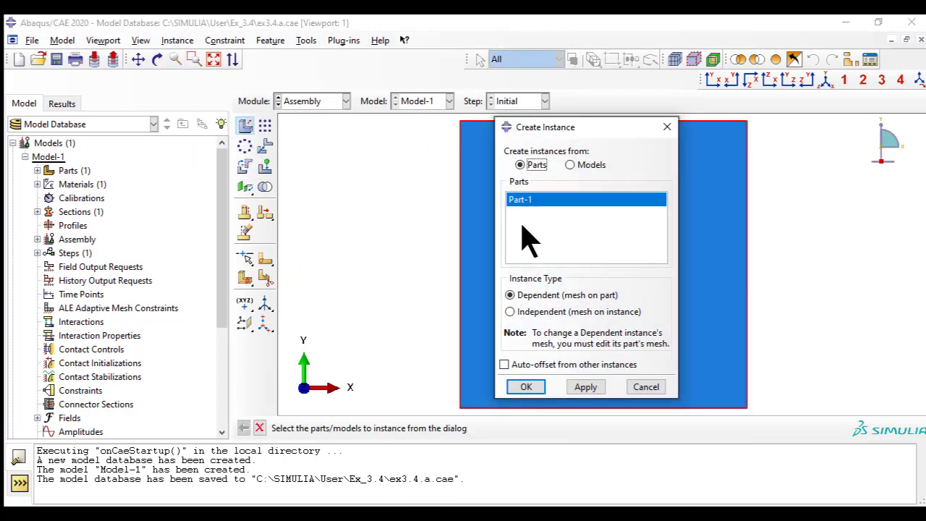
left_click(510, 312)
left_click(518, 388)
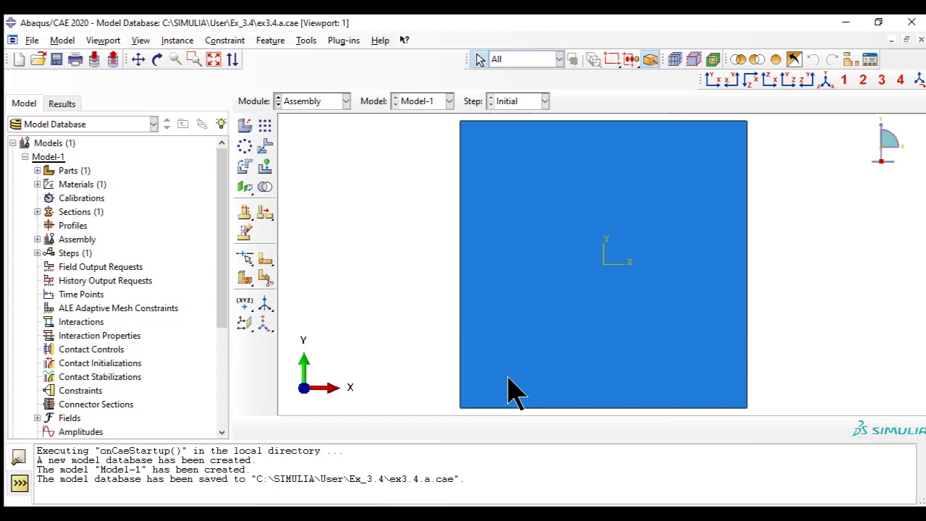
- Switch to the Step module and create a Static, General step after the Initial step with default settings
left_click(312, 102)
left_click(304, 157)
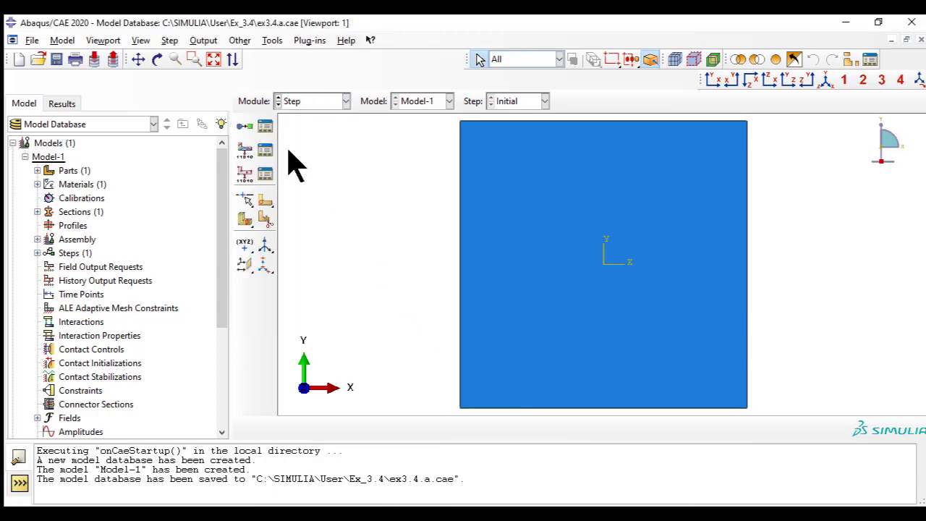
left_click(169, 40)
left_click(183, 55)
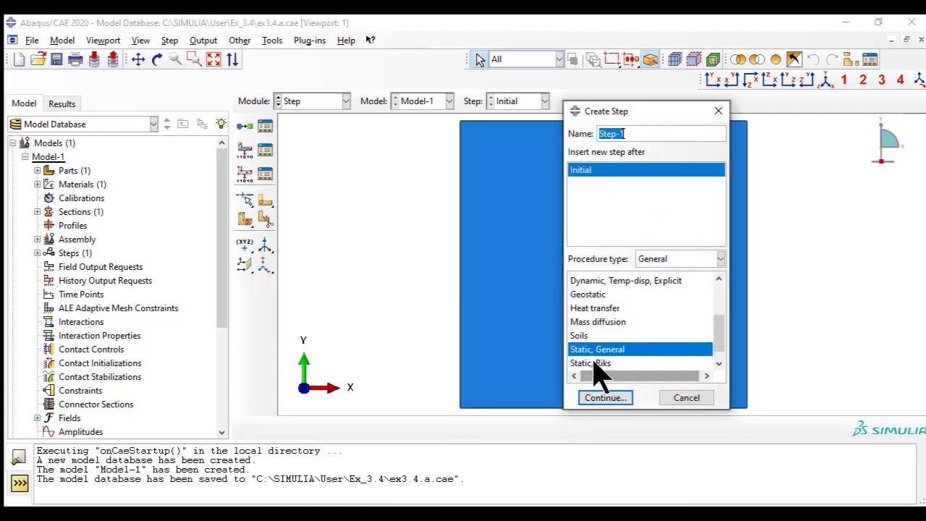
left_click(604, 398)
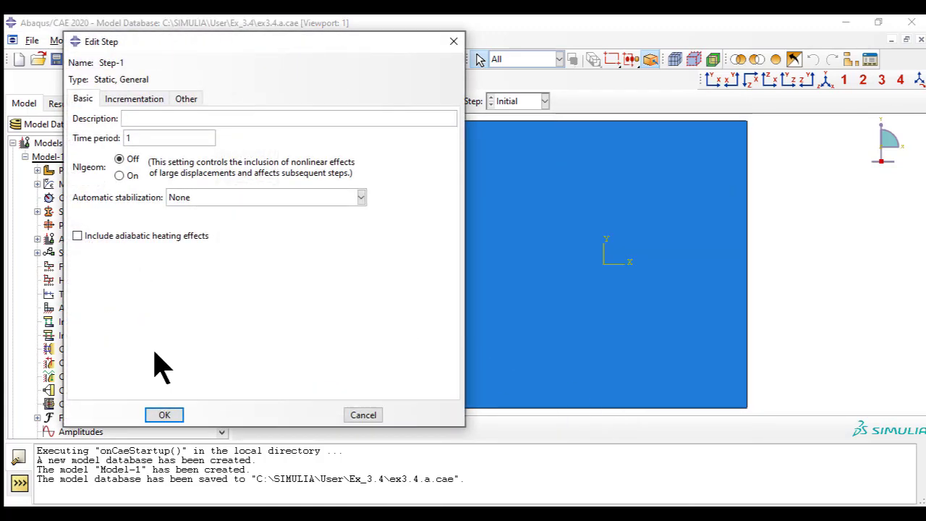
left_click(164, 415)
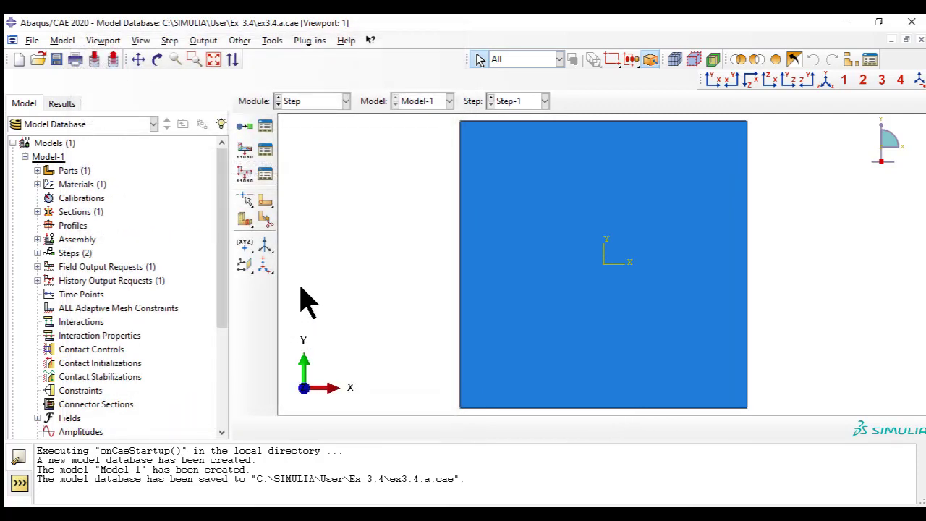
- Edit the field output request of Step-1 and clear all stress, strain, displacement, force and contact output variables
left_click(203, 42)
mouse_move(237, 64)
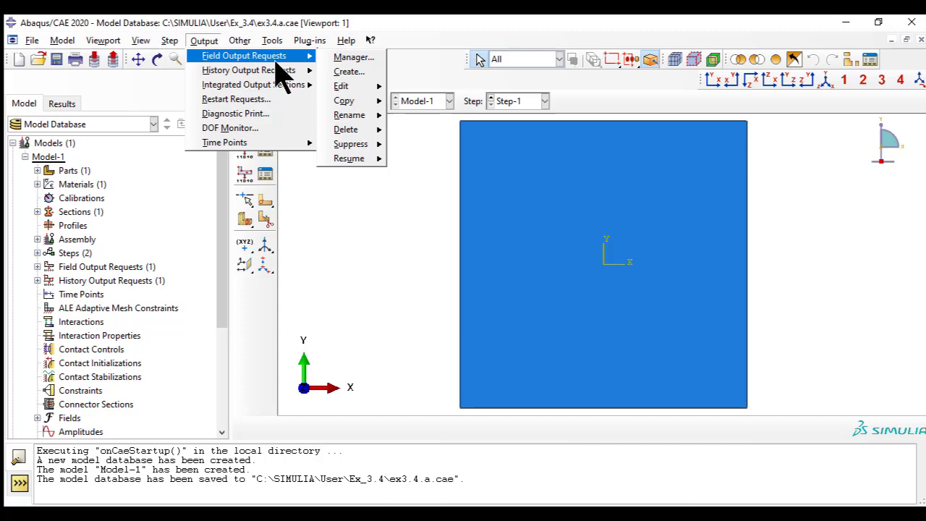
left_click(398, 87)
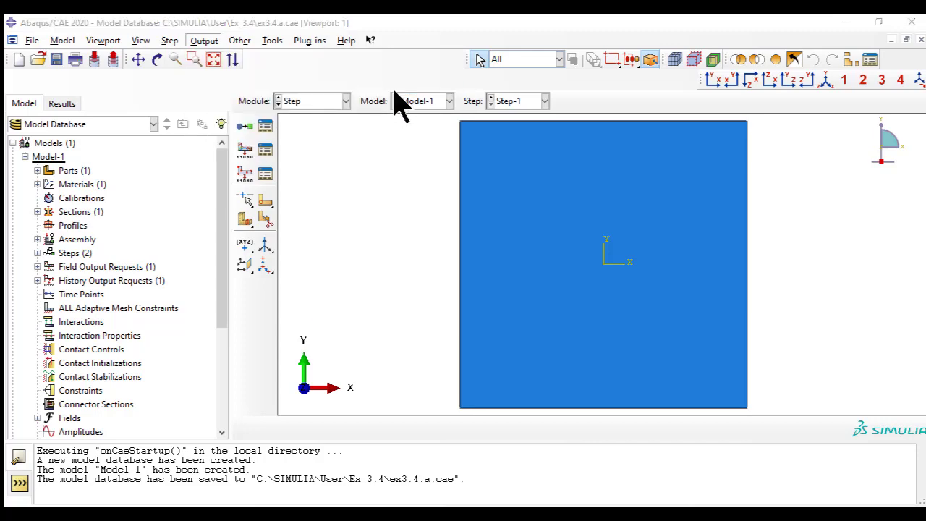
left_click(332, 234)
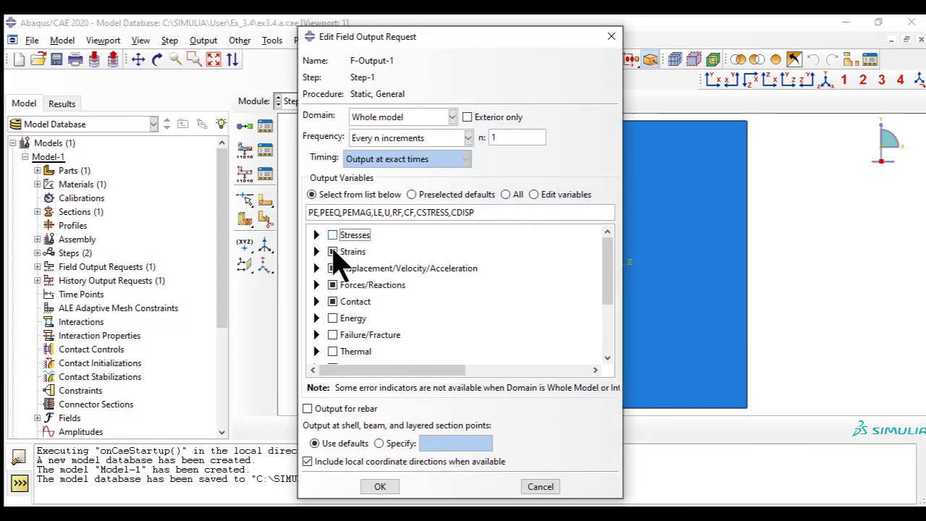
left_click(332, 251)
left_click(332, 268)
left_click(332, 284)
left_click(332, 301)
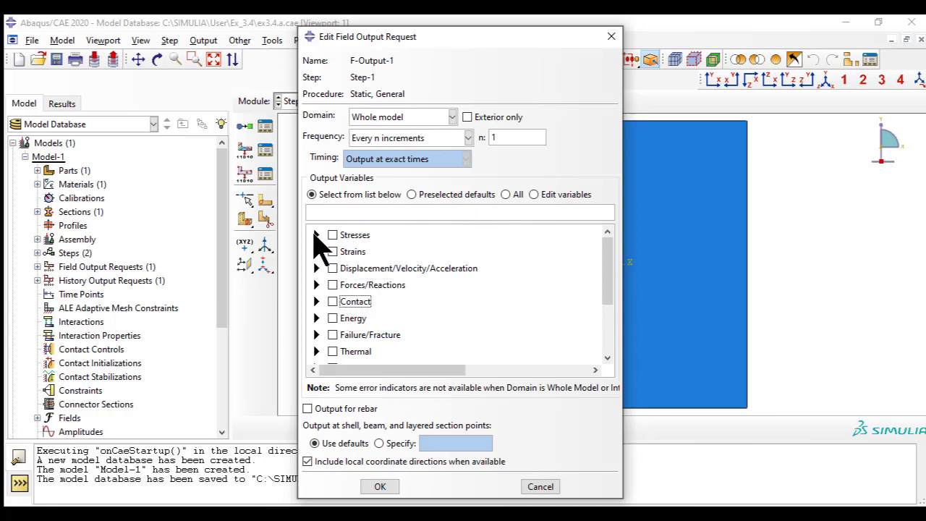
- Request stress components and invariants (S) and total strain components (E) as field output
left_click(316, 235)
left_click(349, 248)
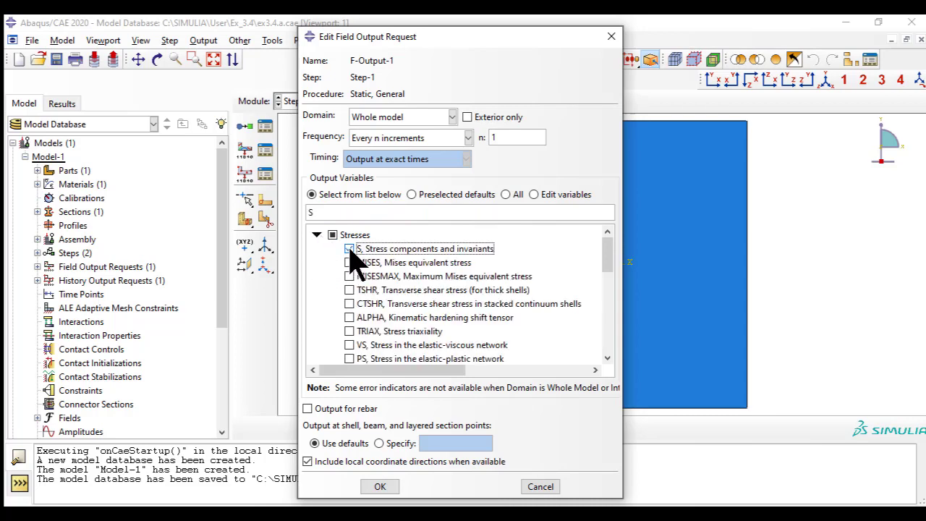
double_click(311, 212)
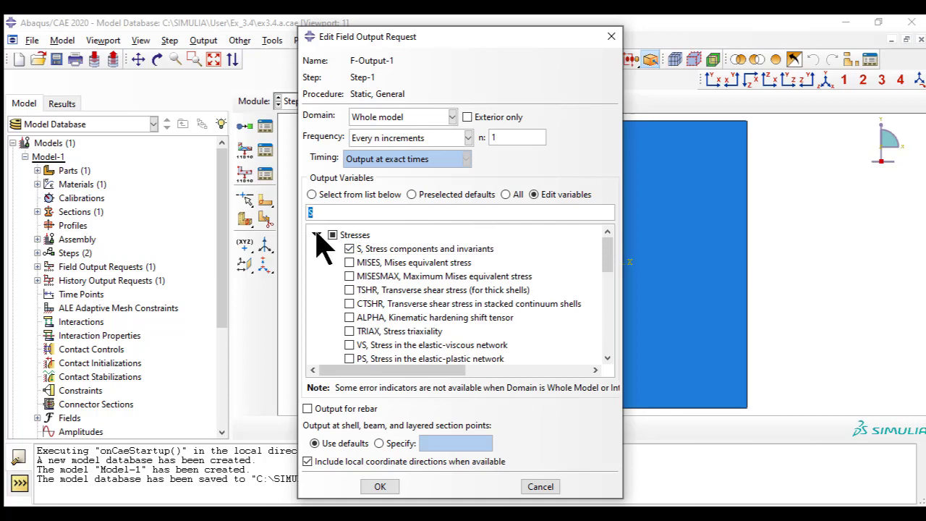
left_click(316, 234)
left_click(316, 251)
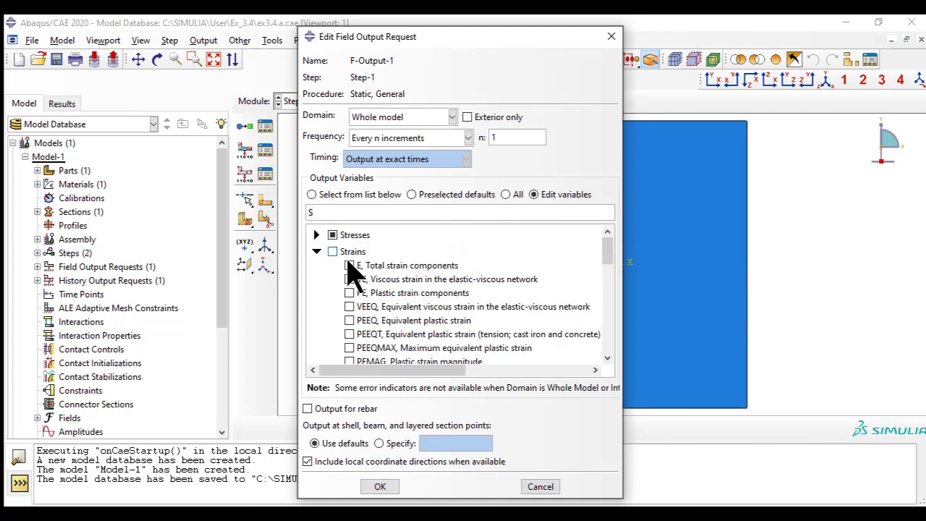
double_click(302, 212)
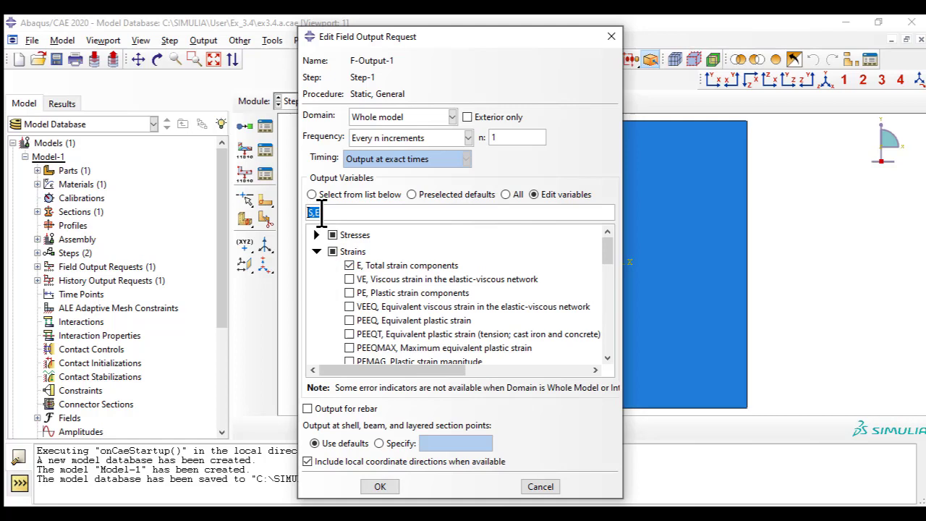
left_click(316, 251)
- Add translations and rotations (U) and reaction forces and moments (RF) to the field output variables
left_click(316, 267)
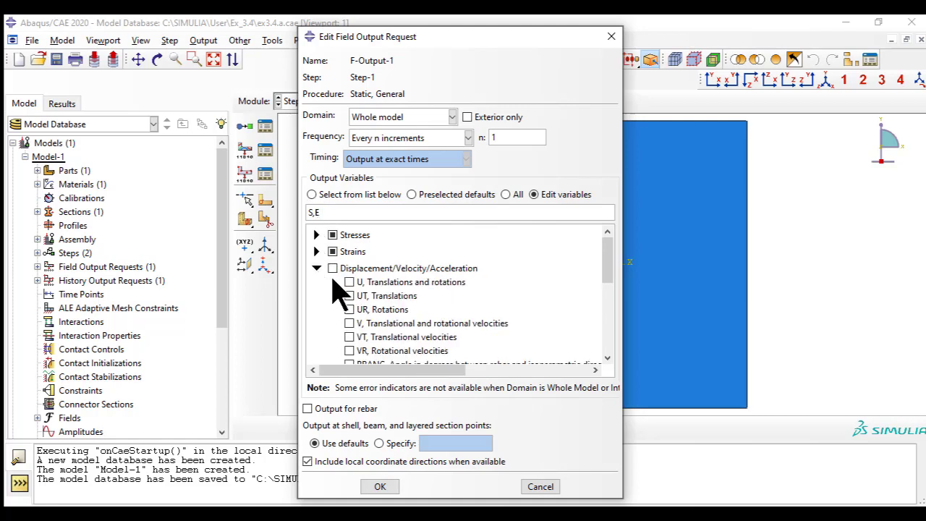
left_click(350, 282)
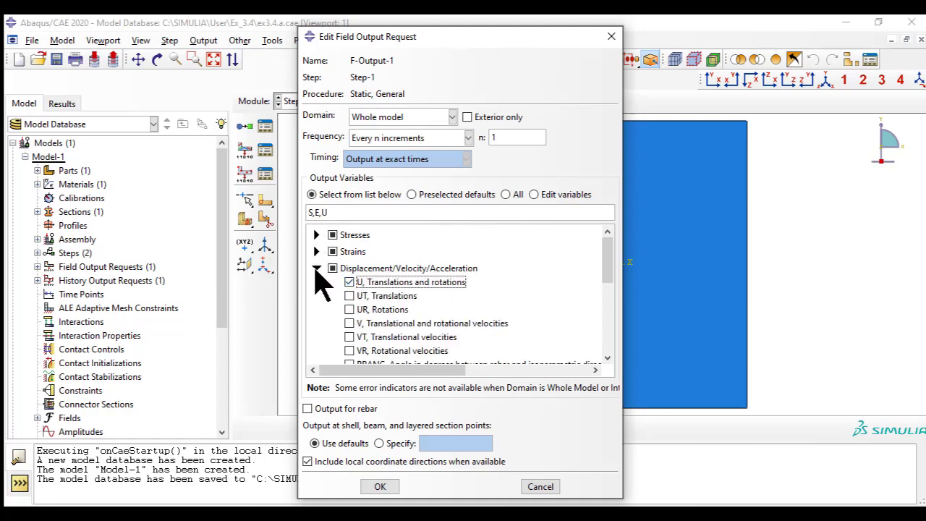
left_click(316, 268)
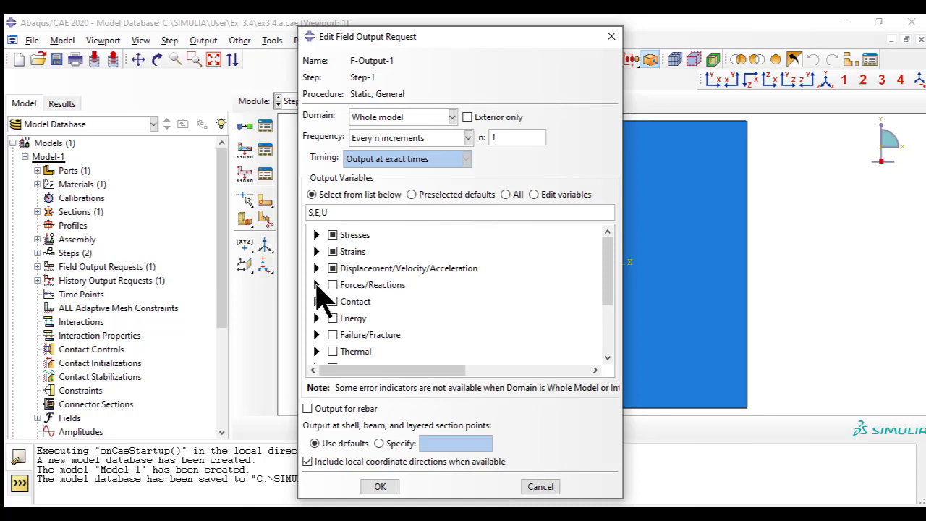
left_click(316, 284)
left_click(350, 299)
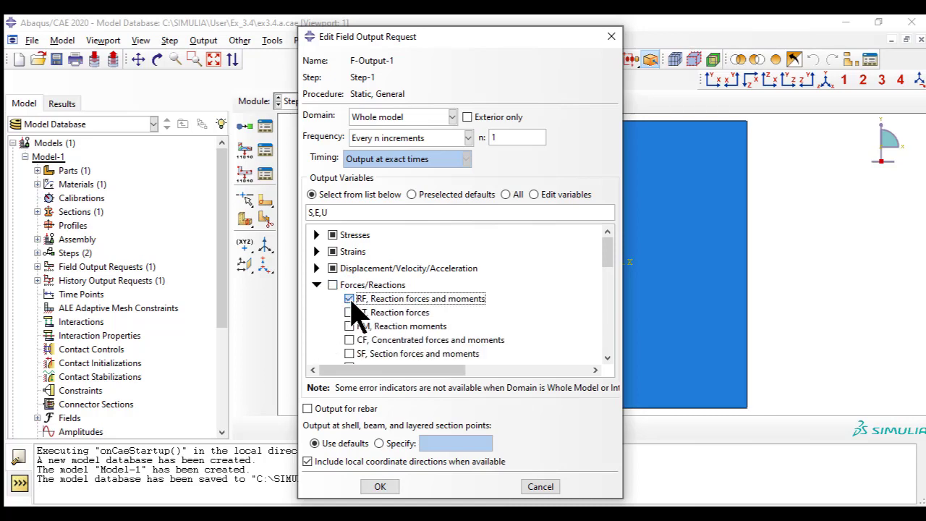
left_click(316, 284)
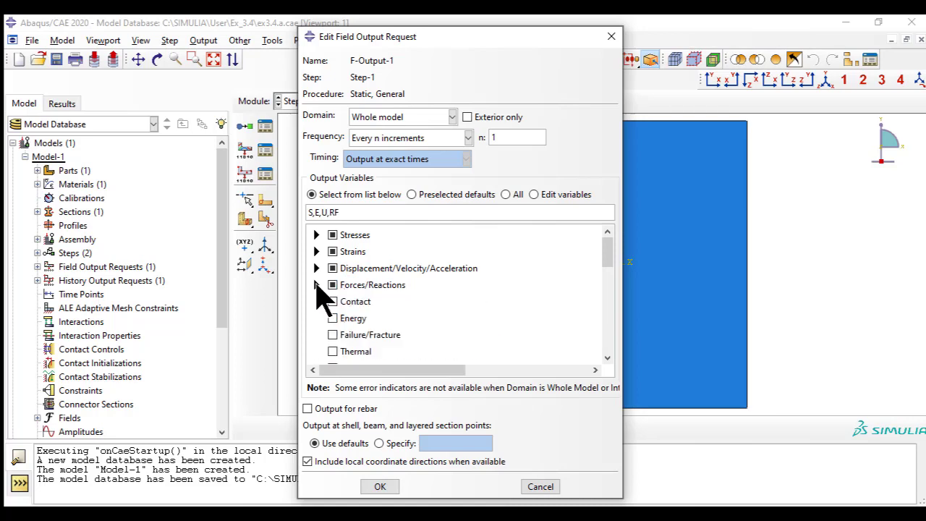
left_click_drag(359, 213, 304, 213)
left_click(358, 214)
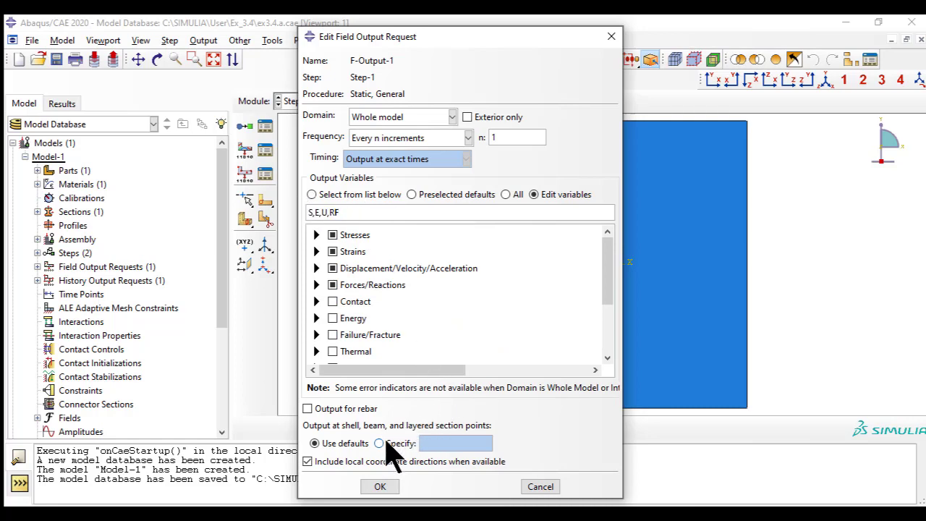
- Specify section points 1 through 24 for shell and layered section output and save the field output request
left_click(468, 443)
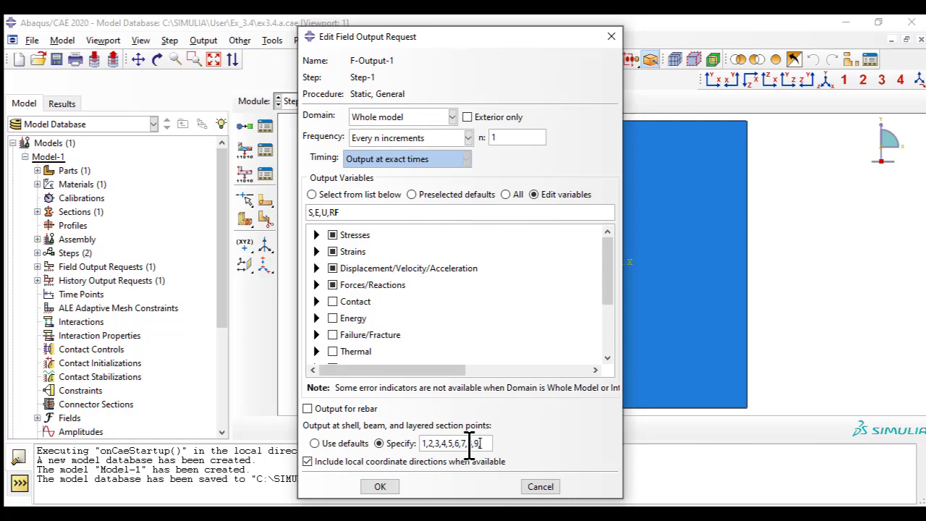
type(",11,12,1")
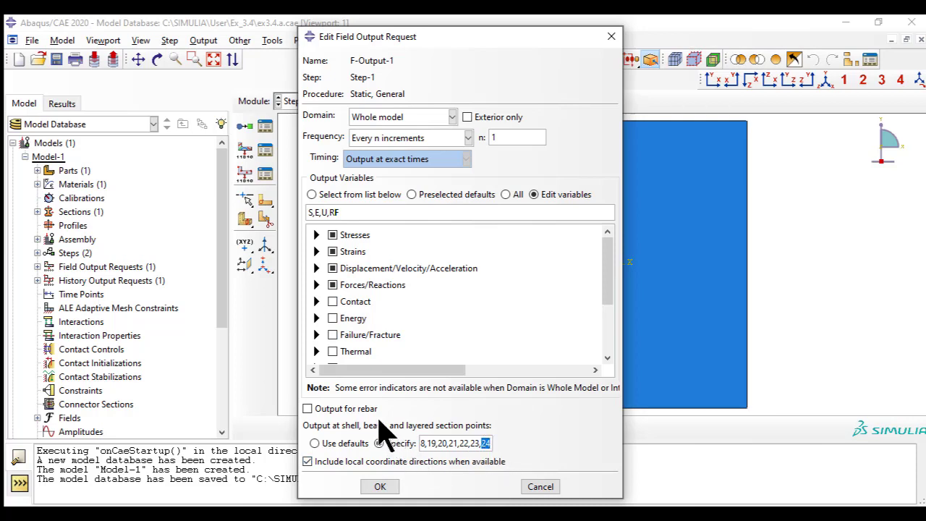
left_click_drag(458, 450, 402, 461)
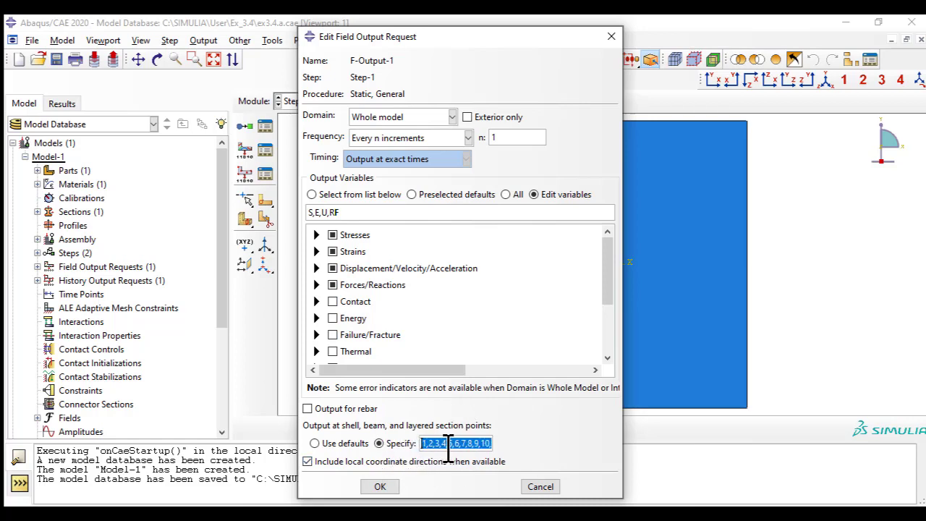
left_click(400, 443)
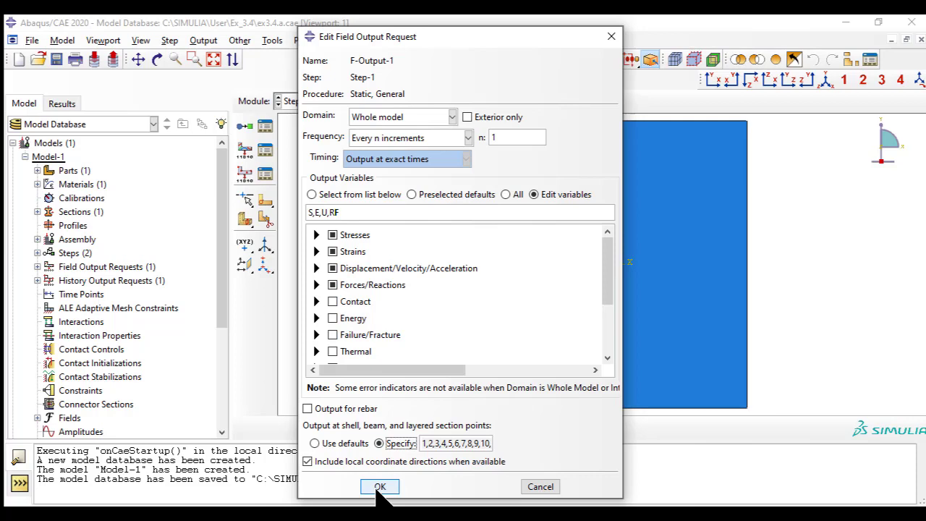
left_click_drag(343, 212, 309, 212)
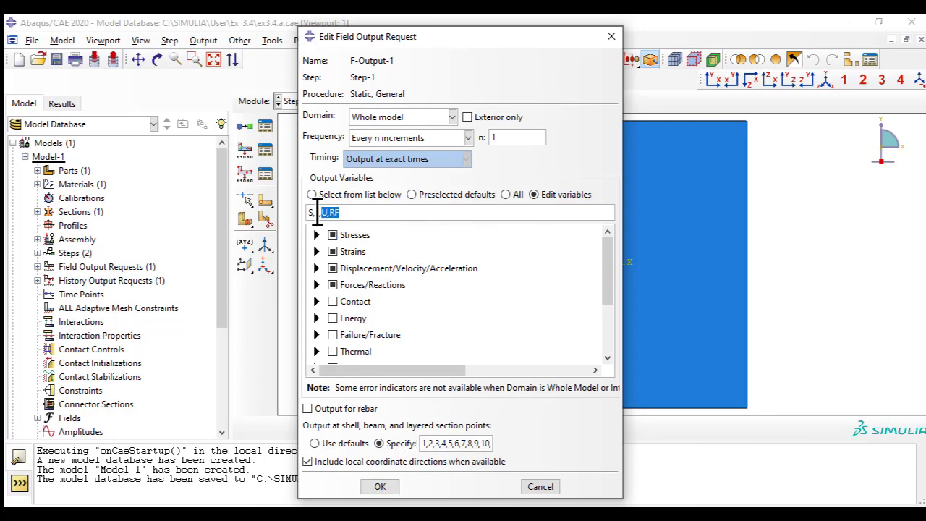
left_click(363, 212)
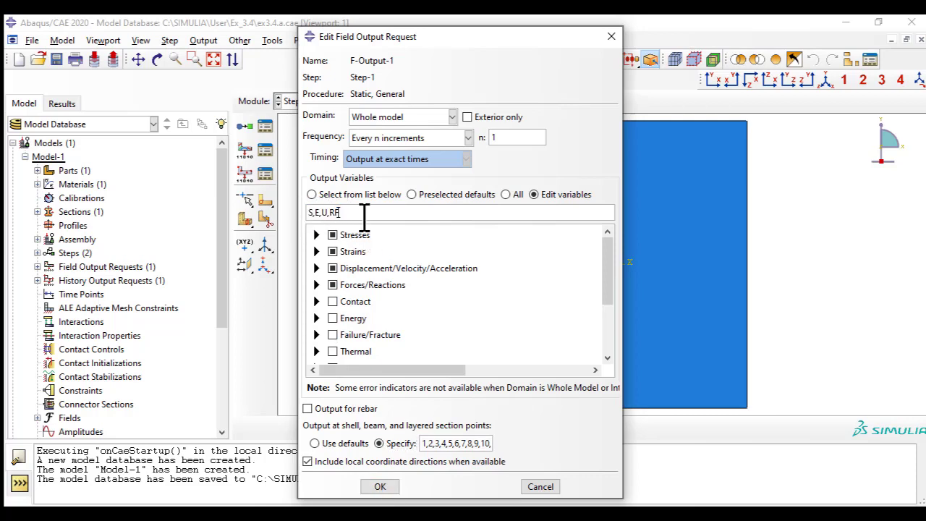
left_click(380, 487)
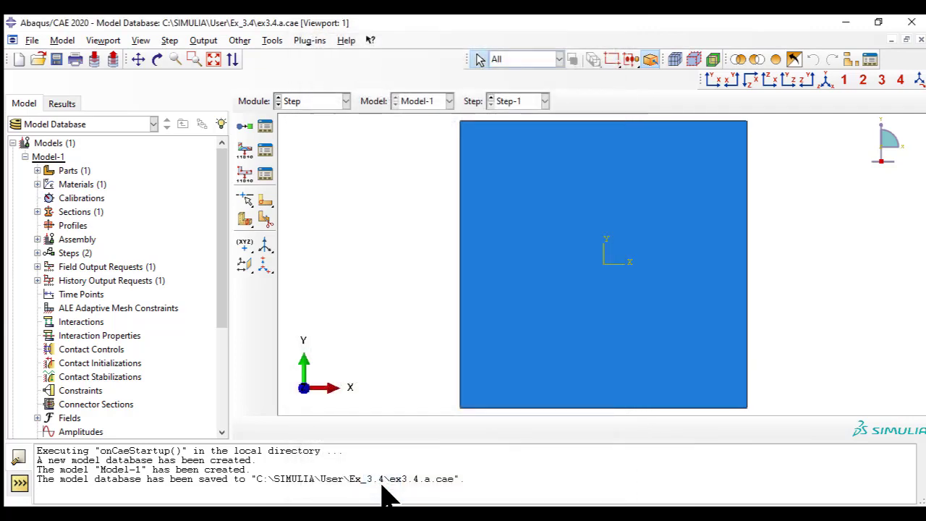
- In the Load module, apply a uniform normal shell edge load of -100 to the plate's two vertical edges in Step-1
left_click(305, 102)
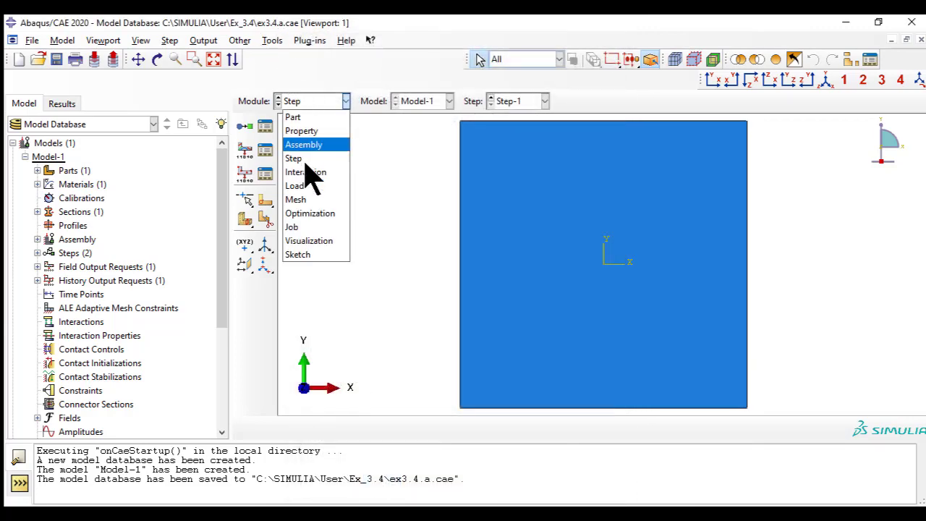
left_click(298, 184)
left_click(171, 40)
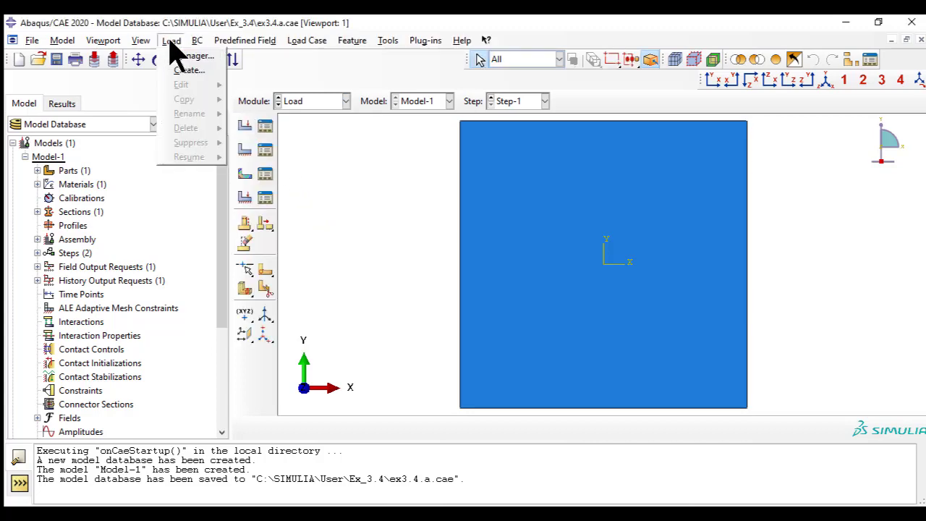
left_click(186, 68)
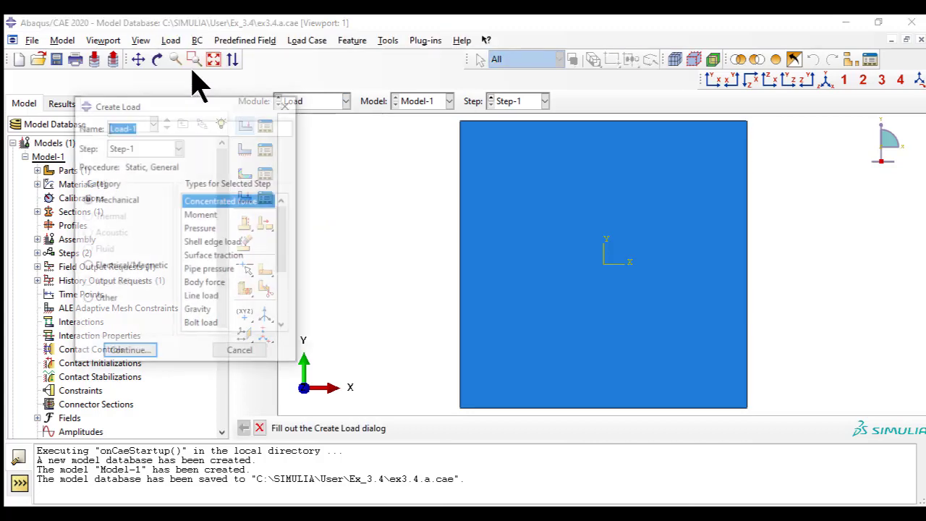
left_click(217, 243)
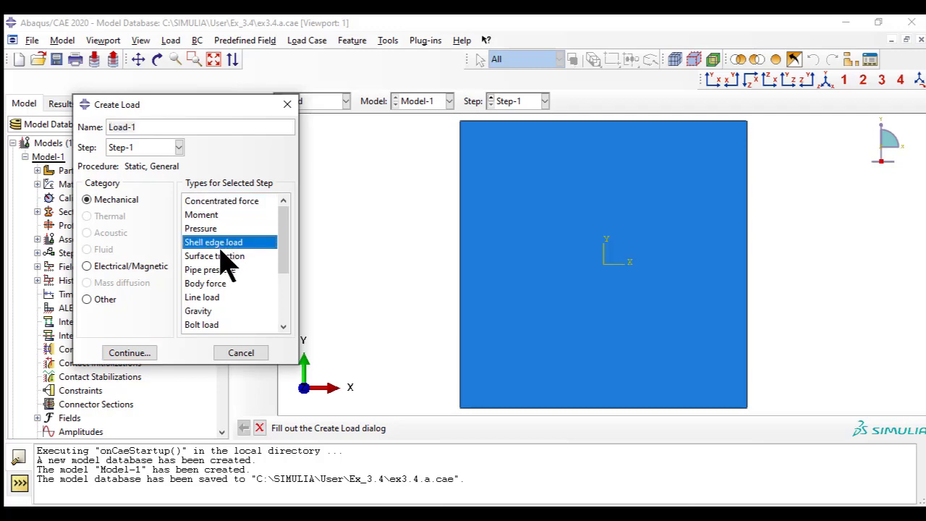
left_click(125, 354)
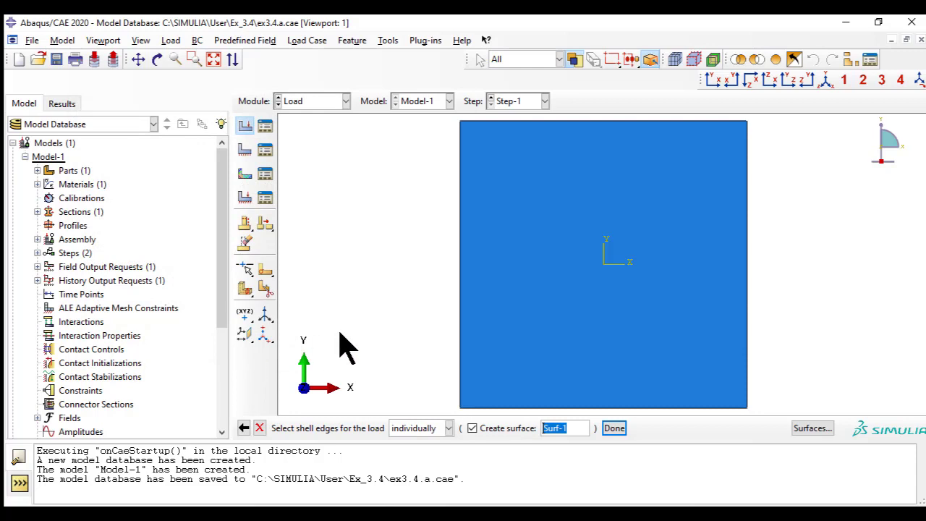
left_click(461, 314)
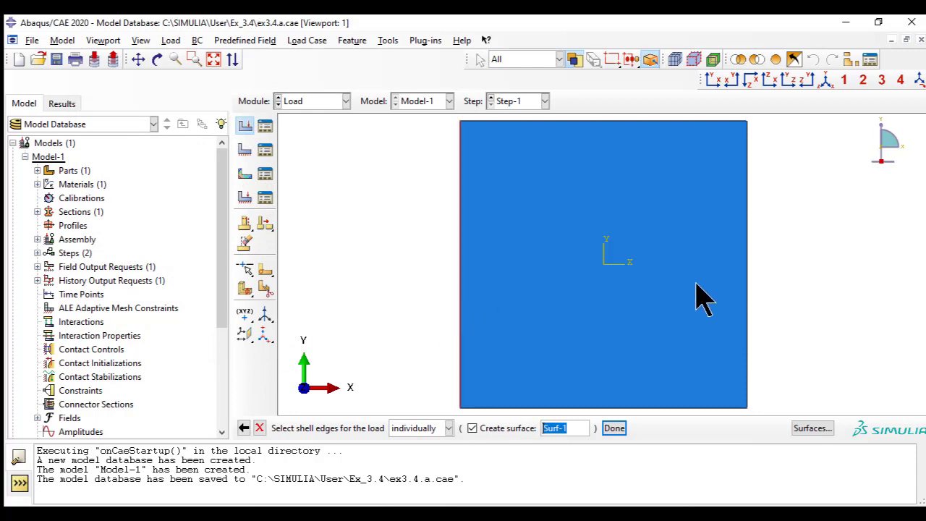
left_click(748, 290, "shift")
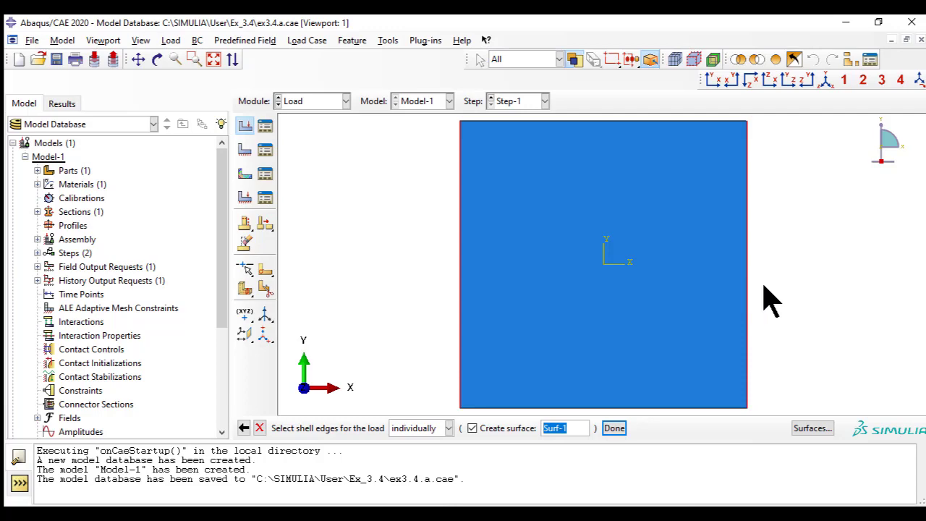
left_click(615, 431)
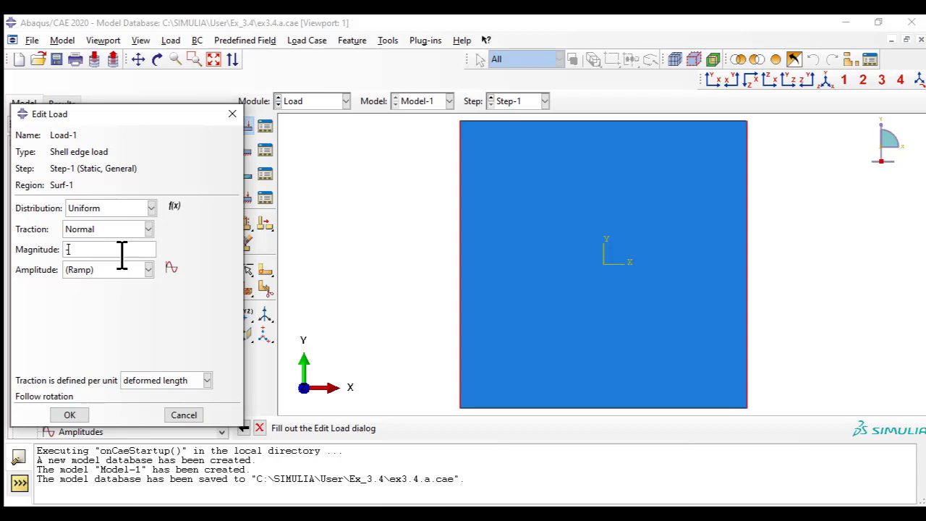
type("-100")
left_click(70, 415)
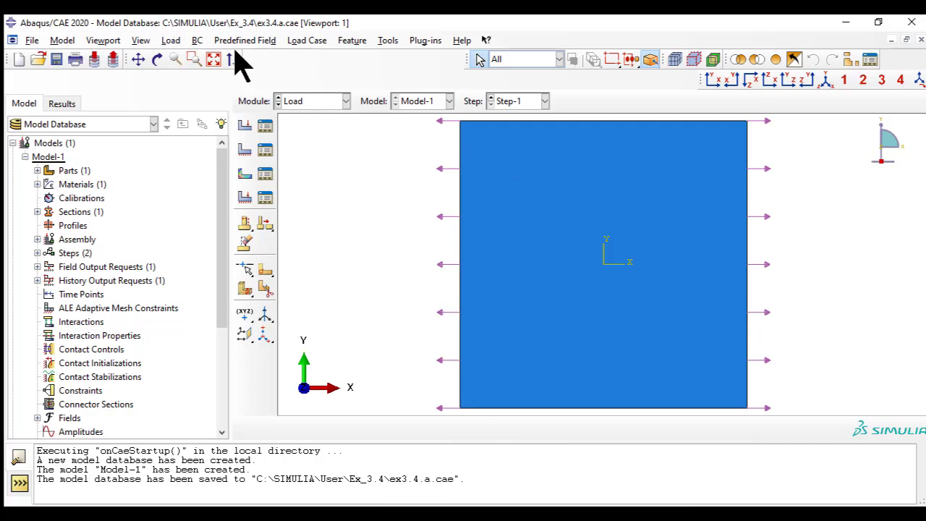
- In the Mesh module, seed the plate instance with an approximate global size of 100
left_click(197, 40)
left_click(201, 44)
left_click(336, 107)
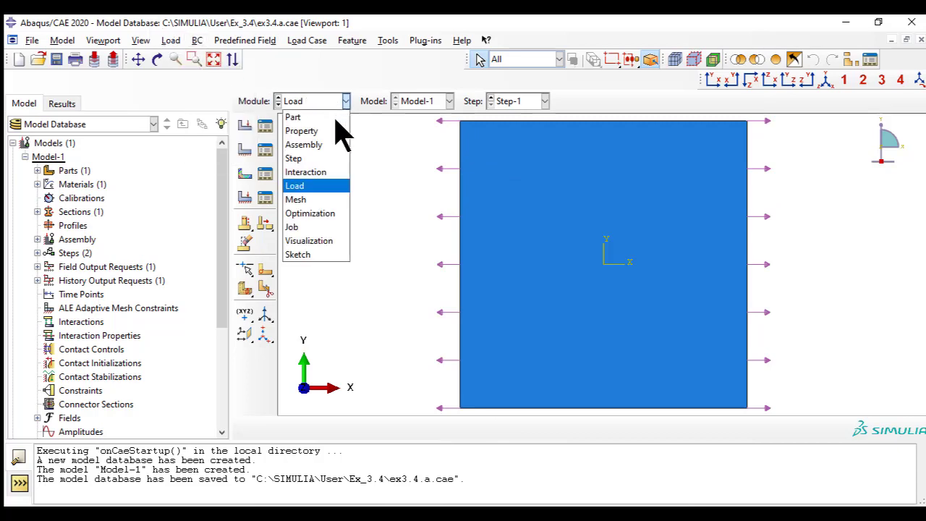
left_click(318, 200)
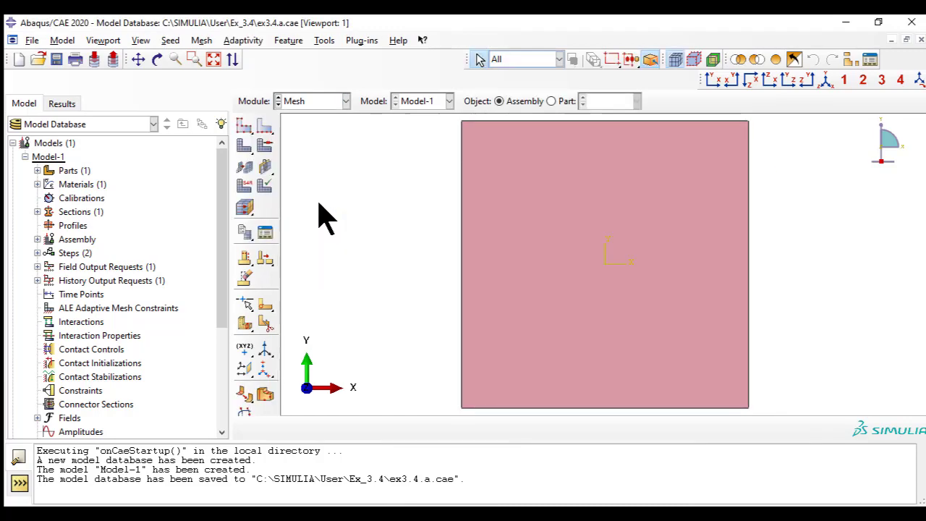
left_click(170, 42)
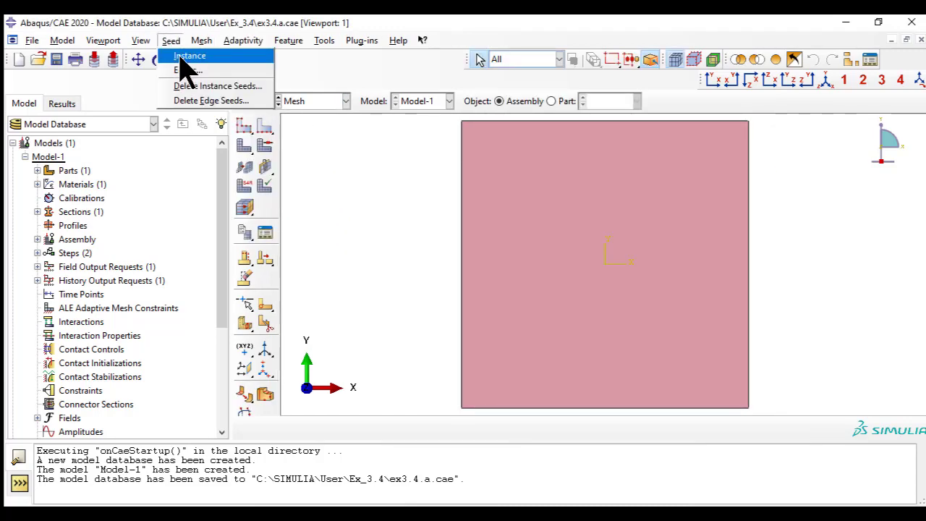
left_click(185, 58)
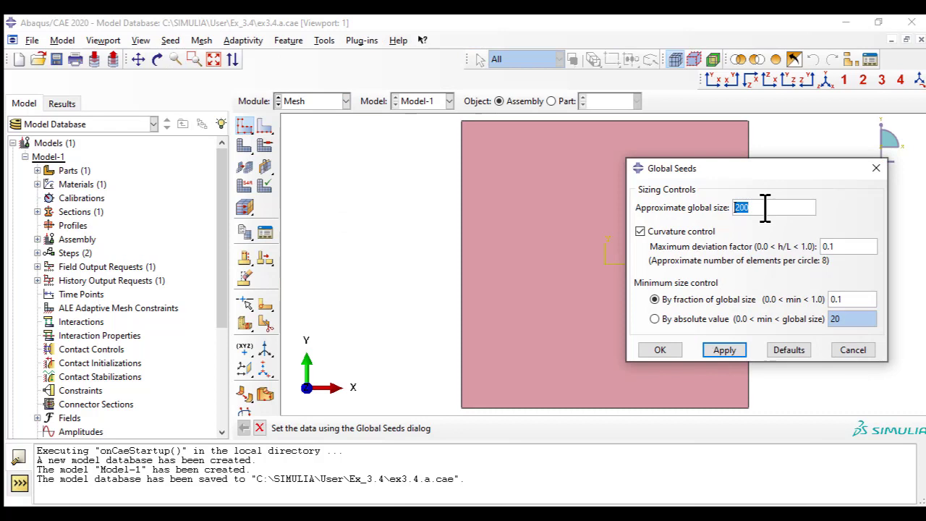
type("0")
left_click(724, 349)
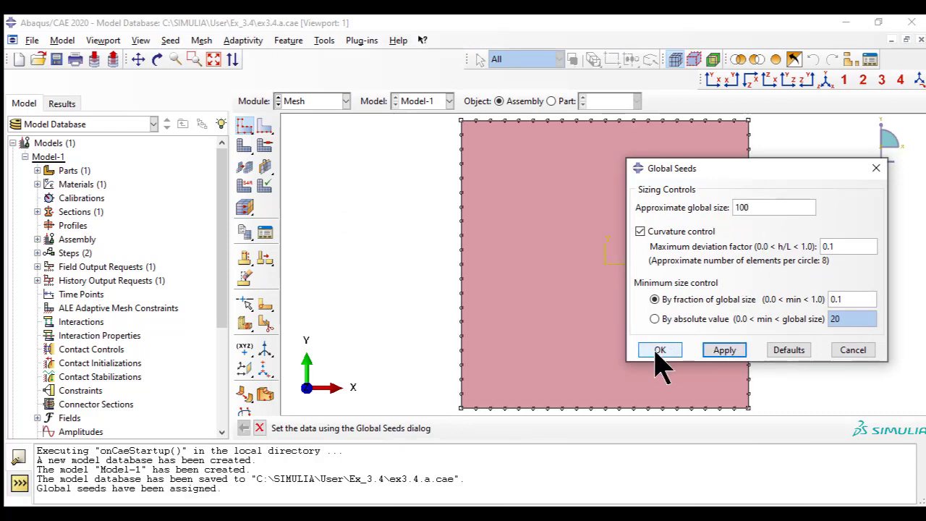
left_click(660, 349)
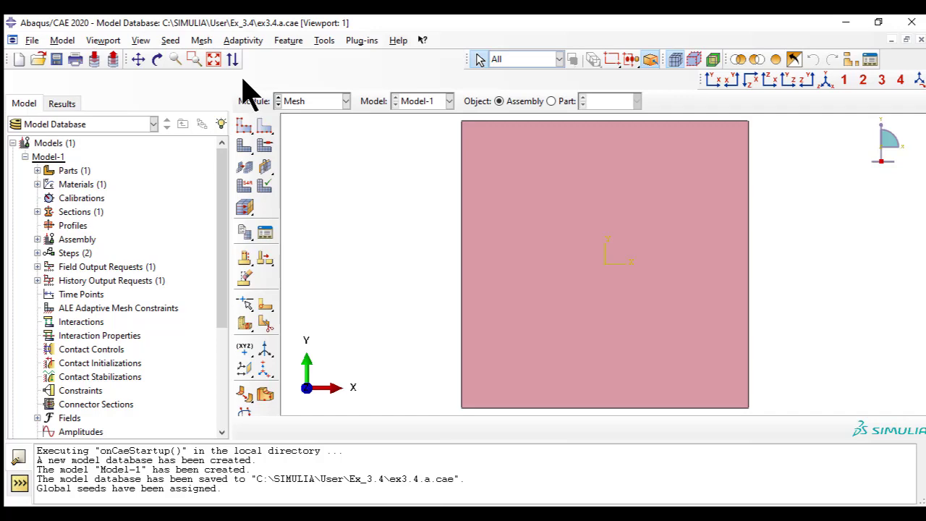
- Set the plate's mesh controls to Quad element shape with the Structured technique
left_click(202, 40)
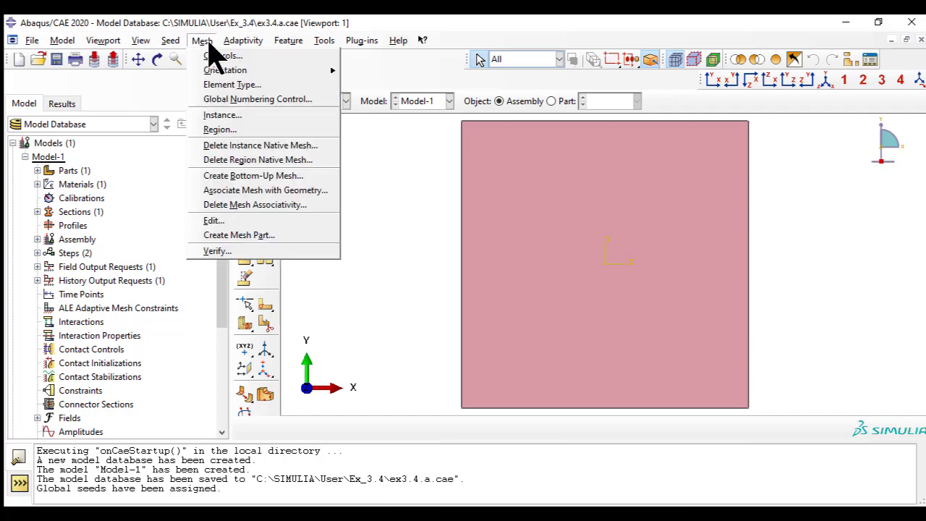
left_click(261, 56)
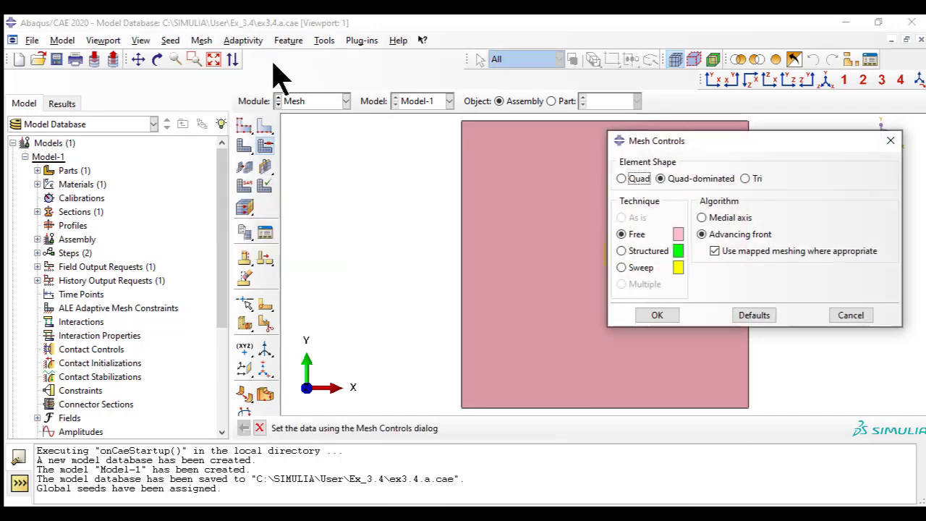
left_click(643, 253)
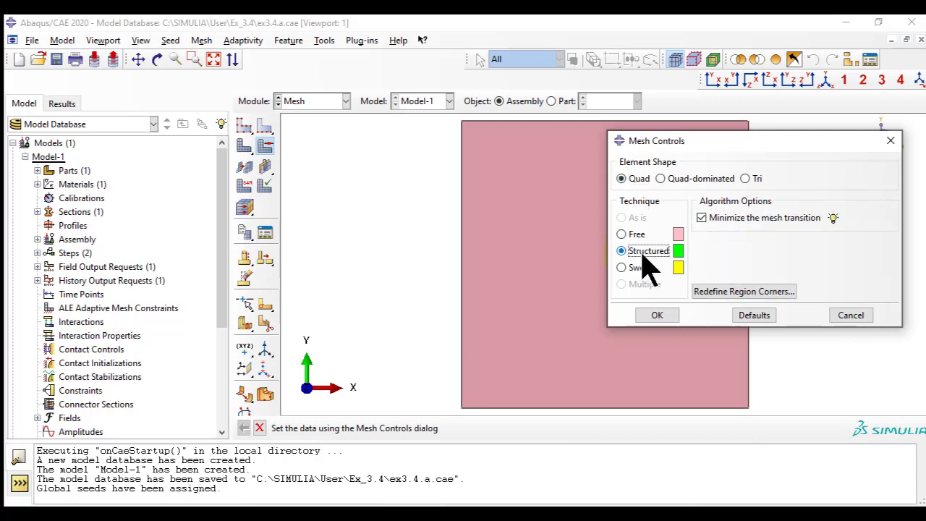
left_click(658, 316)
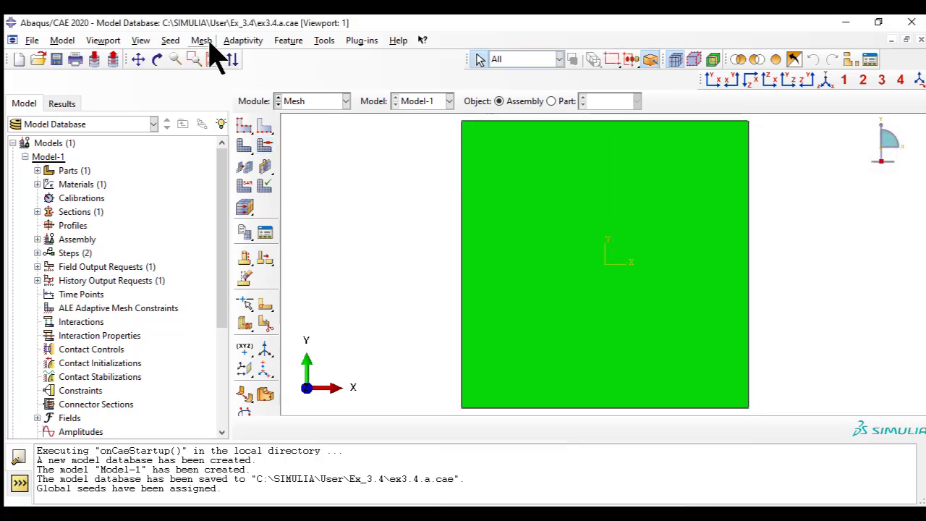
- Assign the plate face quadratic Shell elements with 5 degrees of freedom per node (S8R5)
left_click(202, 40)
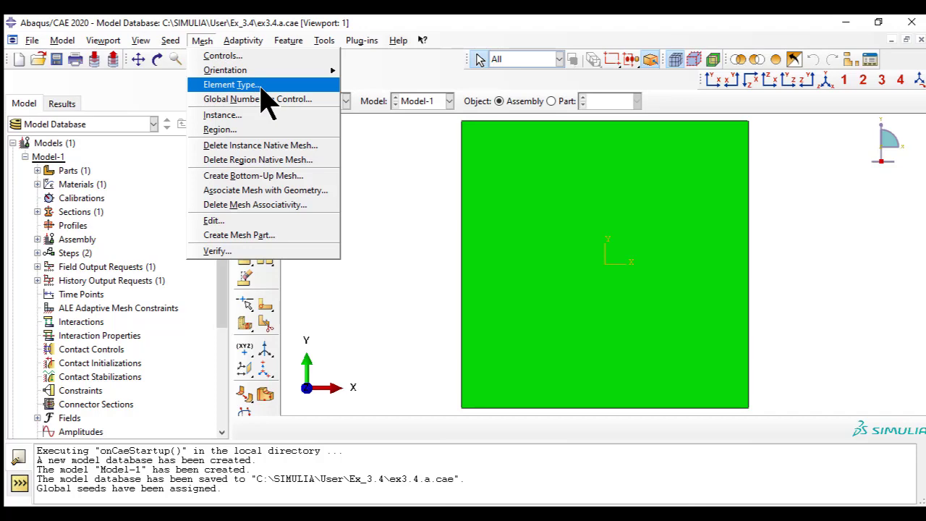
left_click(261, 88)
left_click(601, 268)
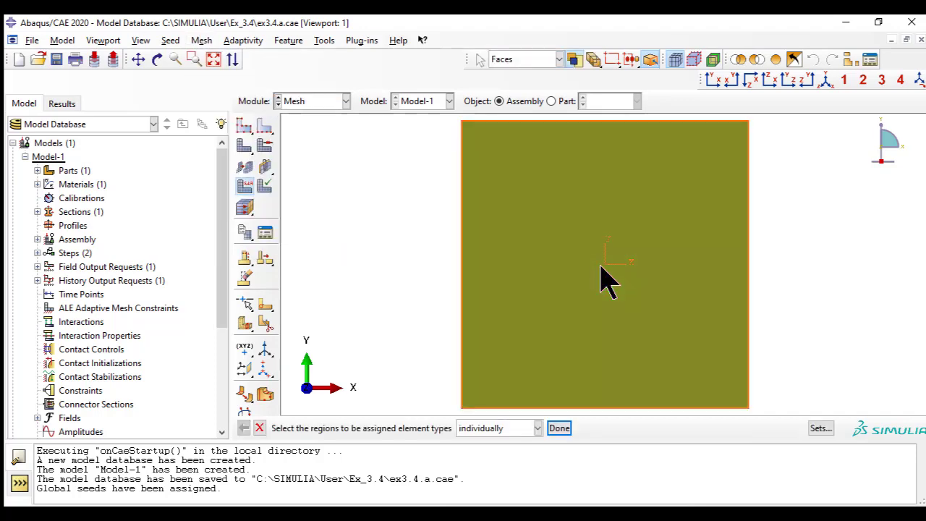
left_click(563, 429)
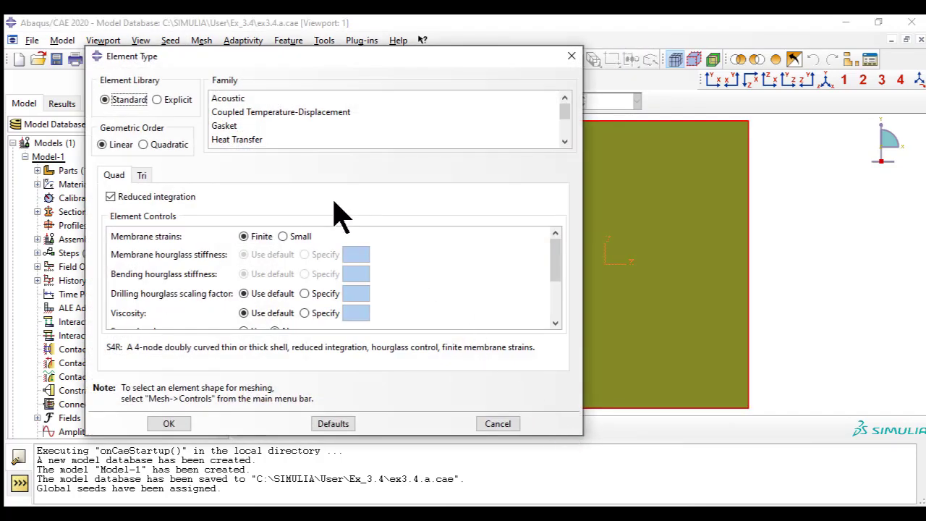
left_click(178, 146)
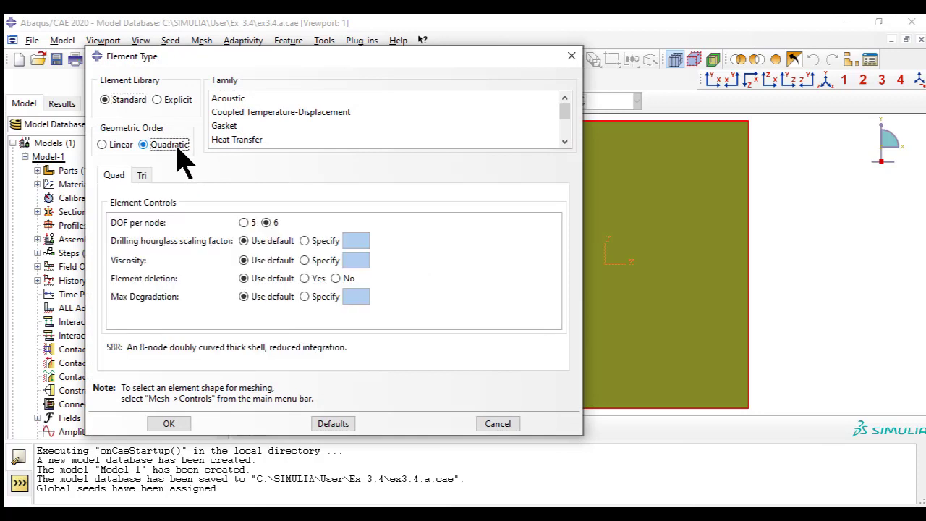
left_click(246, 223)
scroll(322, 145, "down", 2)
left_click(323, 142)
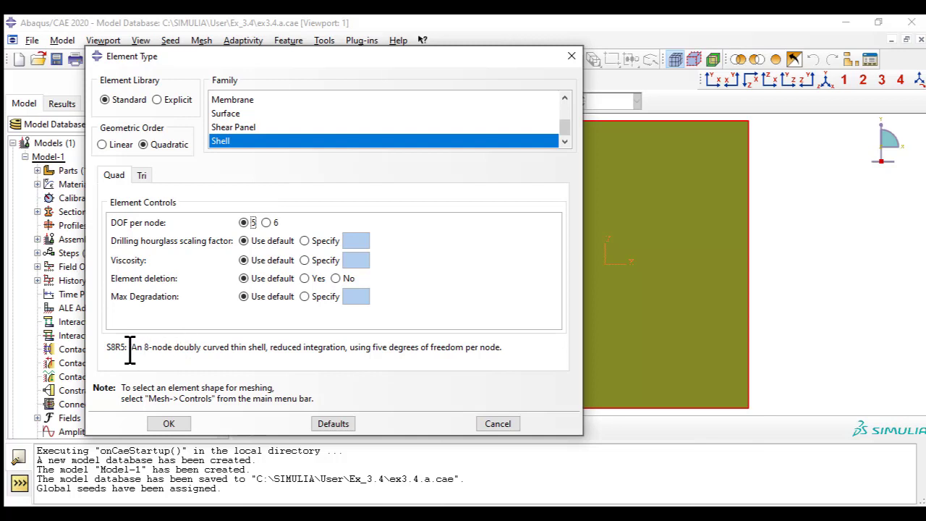
left_click_drag(106, 352, 508, 354)
left_click(500, 352)
left_click(169, 424)
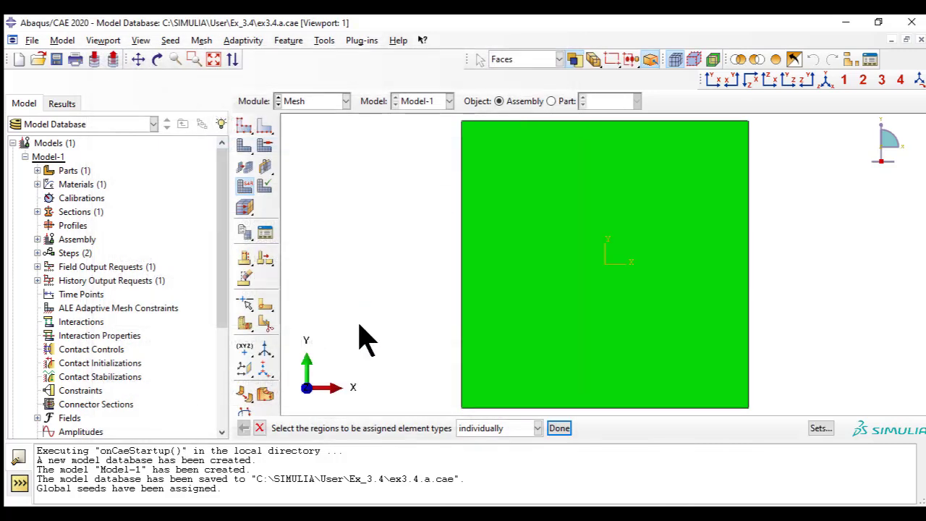
- Generate the mesh on the plate part instance
left_click(201, 40)
left_click(232, 114)
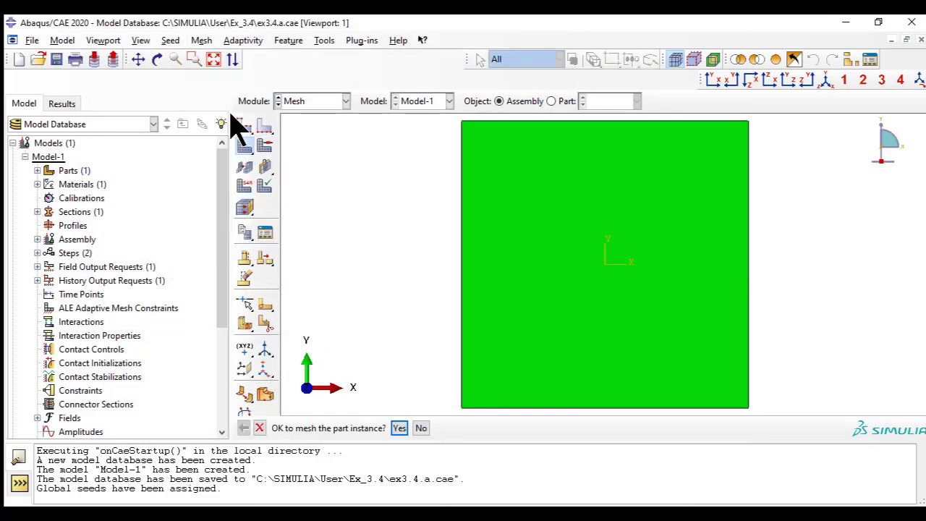
left_click(403, 428)
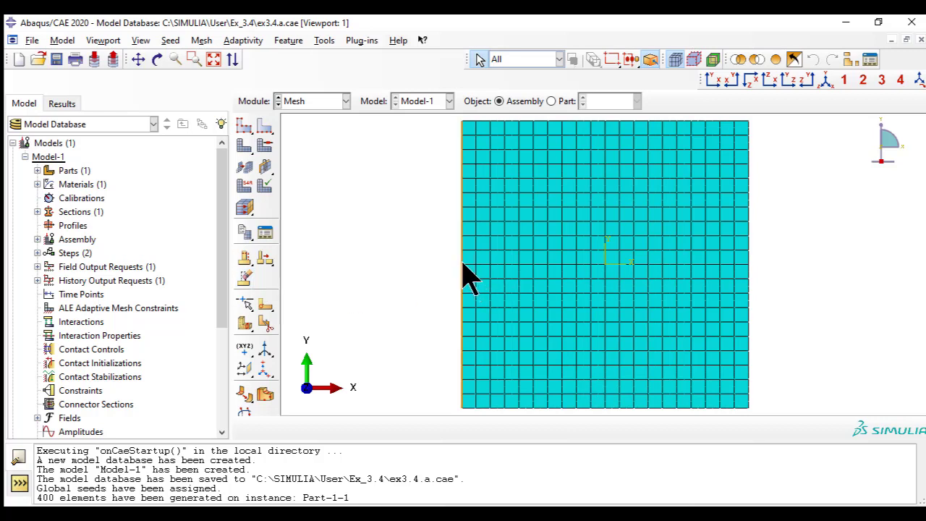
- Create a node set named center containing the node at the middle of the plate
left_click(325, 41)
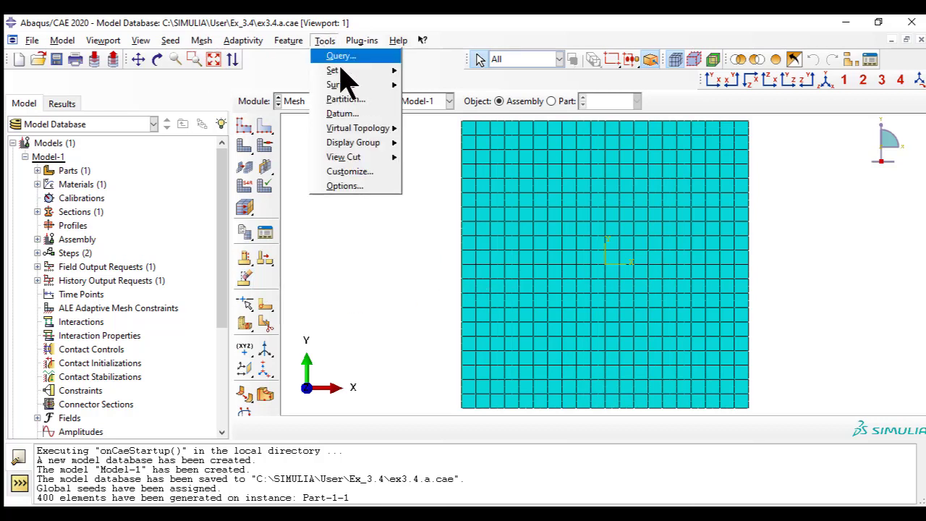
mouse_move(382, 72)
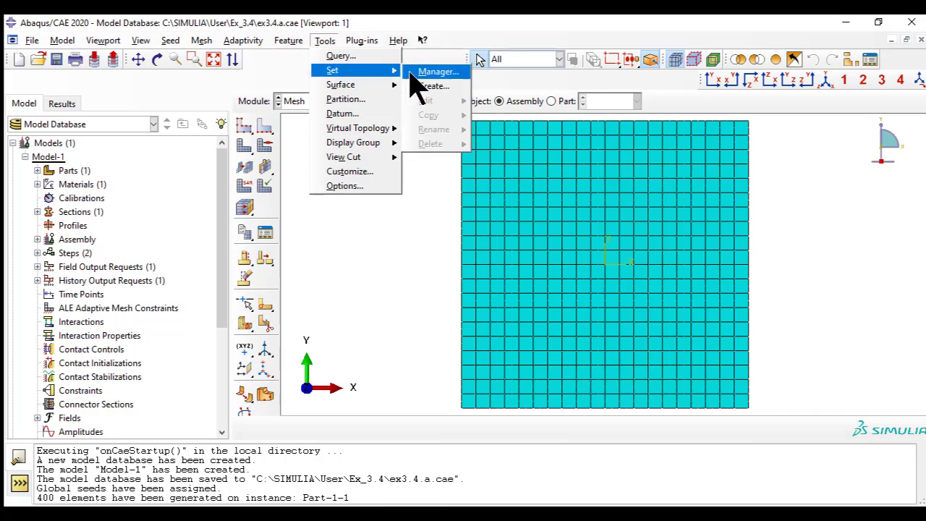
left_click(411, 73)
left_click(46, 197)
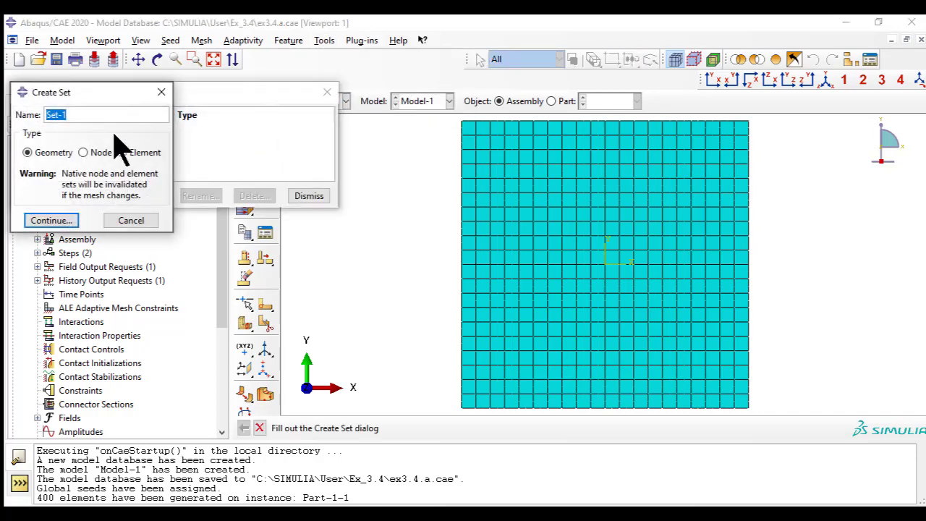
type("center")
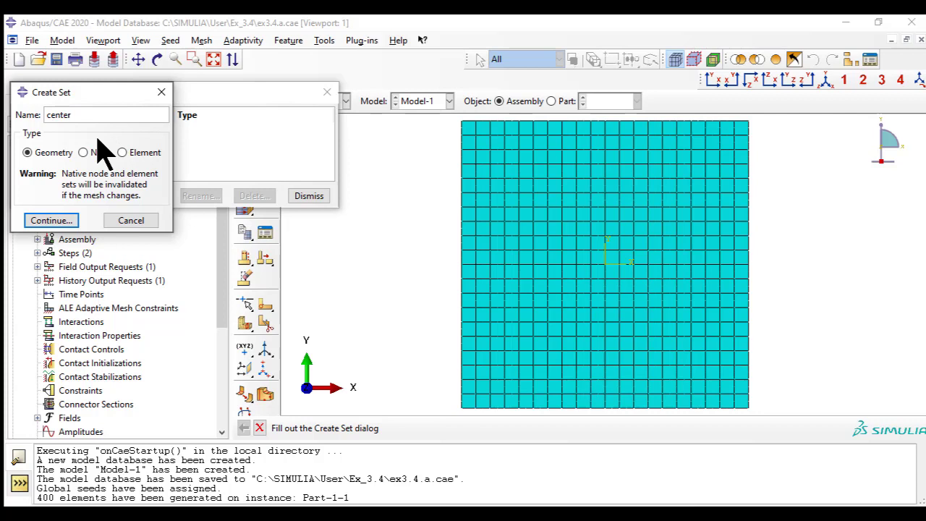
left_click(91, 152)
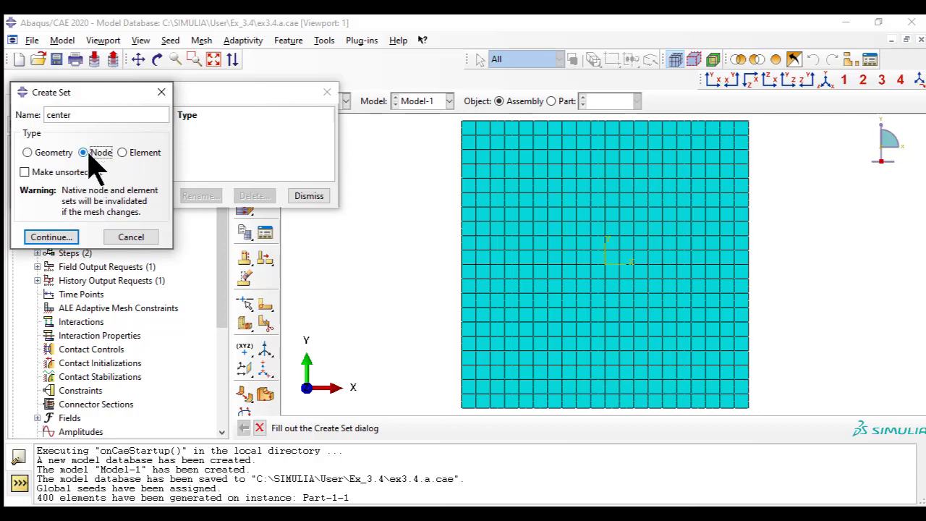
left_click(50, 237)
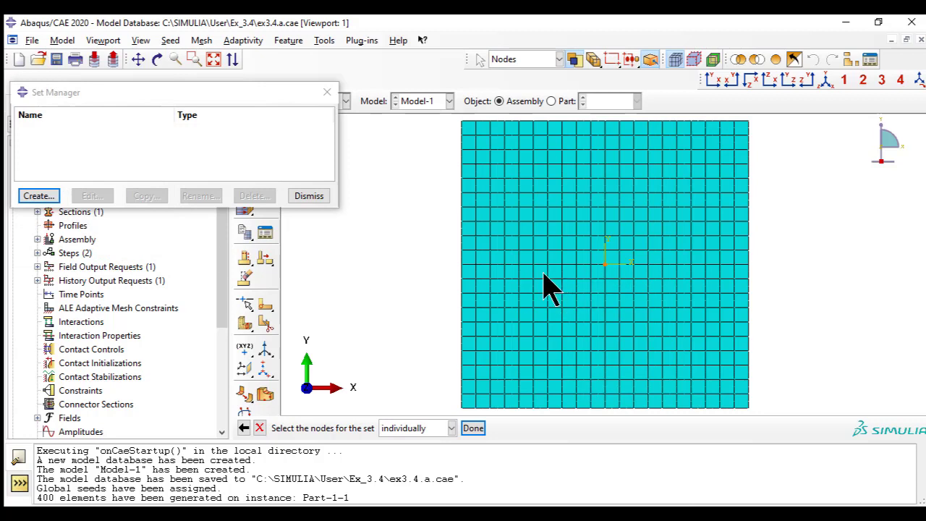
left_click(474, 428)
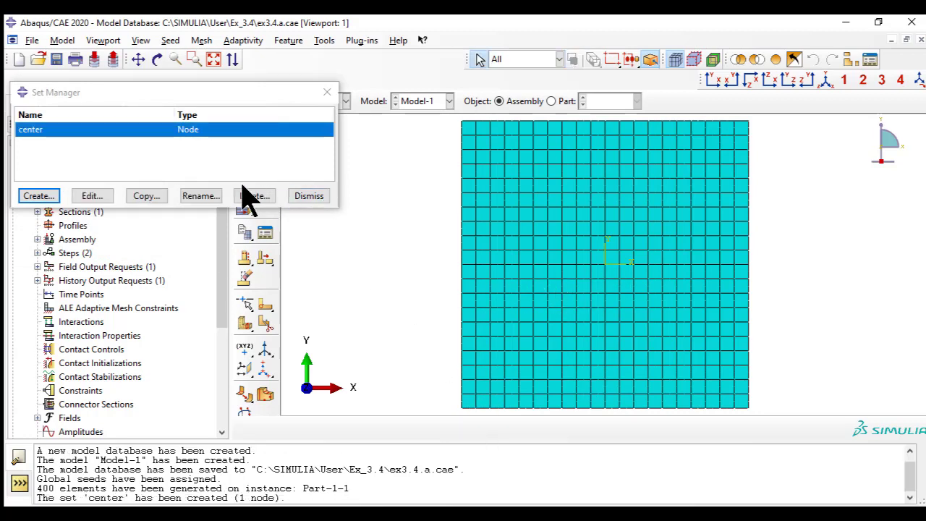
- Create a node set named y-hold from the midpoint nodes of the plate's two vertical edges
left_click(48, 197)
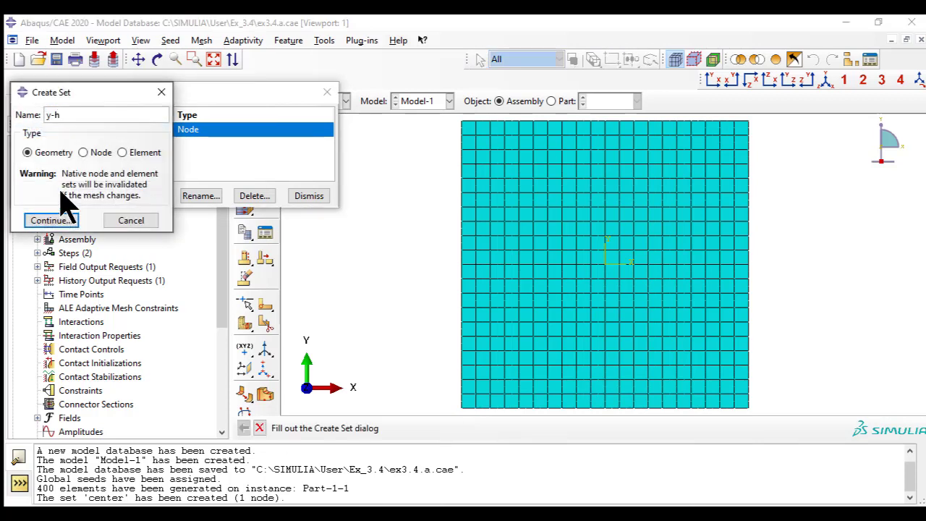
left_click(85, 153)
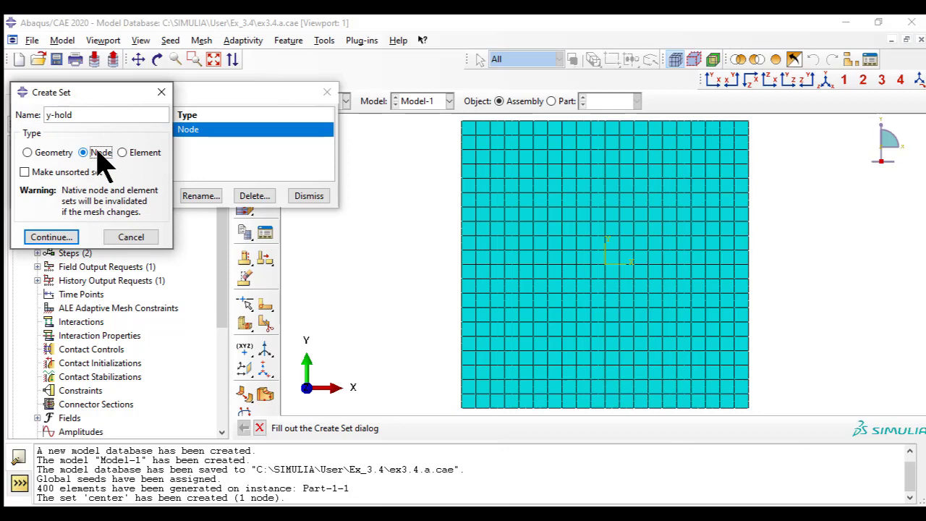
left_click(51, 238)
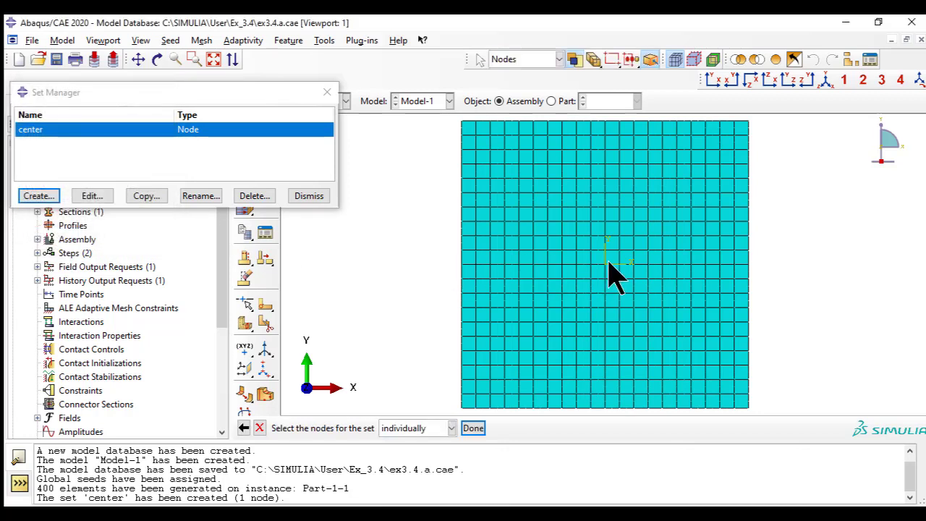
left_click(461, 265)
left_click(749, 266, "shift")
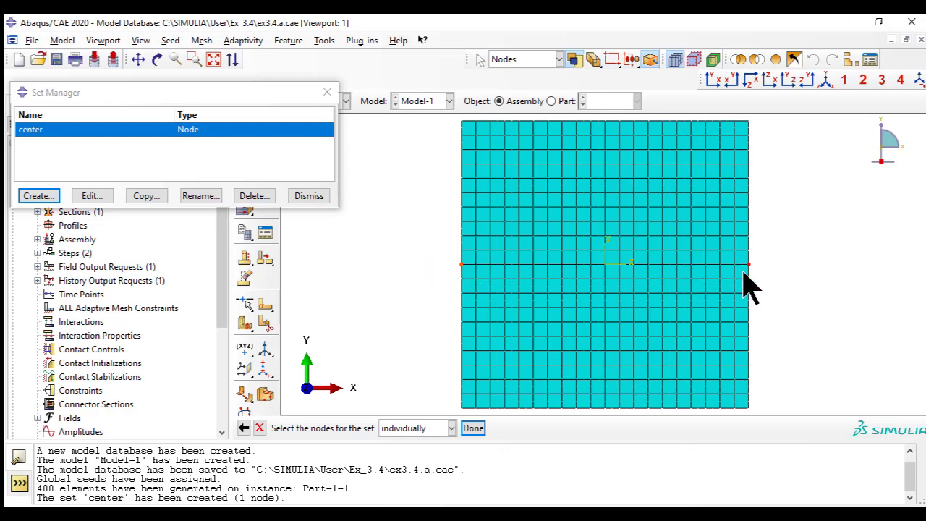
left_click(473, 428)
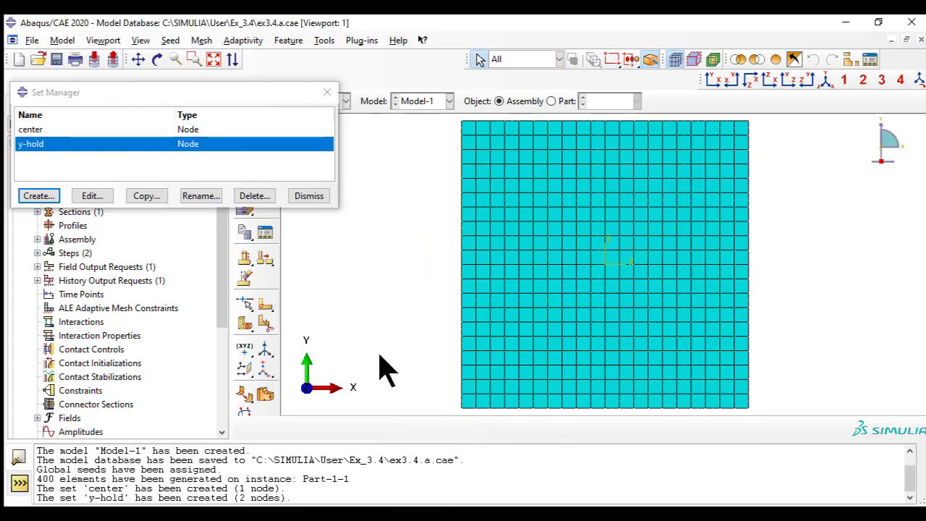
- Create a node set named edges containing all nodes along the plate's four outer edges
left_click(30, 195)
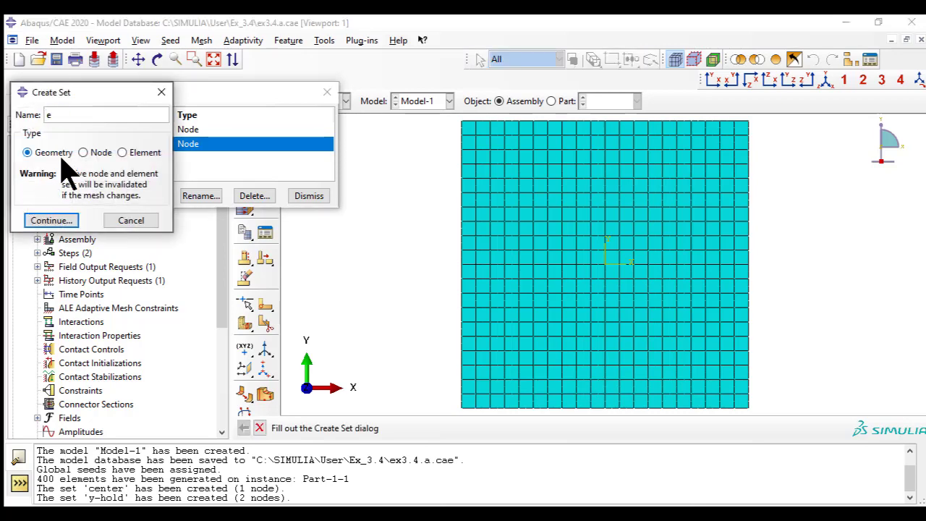
left_click(101, 154)
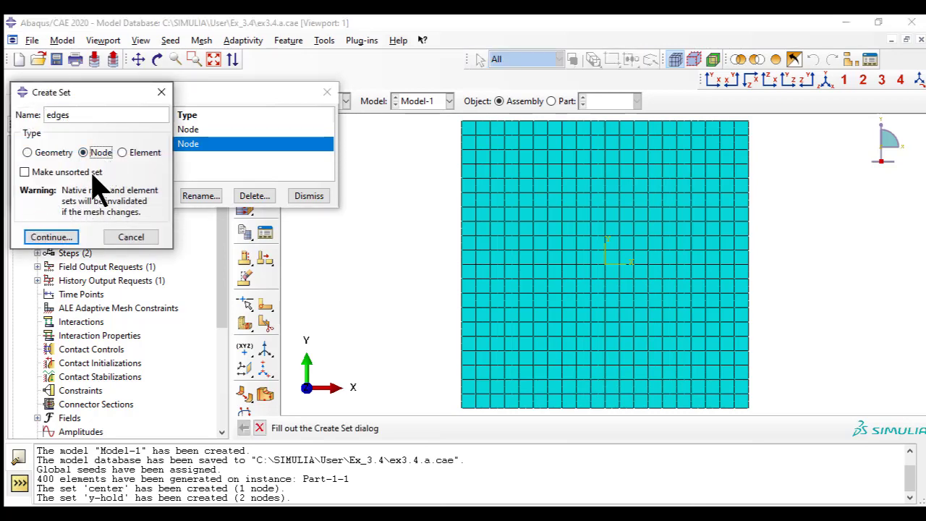
left_click(64, 238)
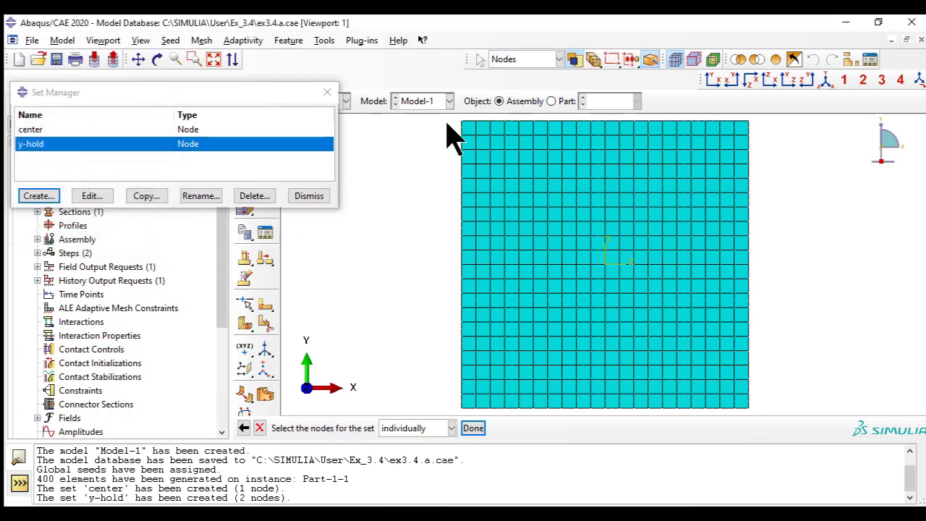
mouse_move(449, 118)
left_mouse_down()
mouse_move(469, 416)
mouse_move(758, 433)
mouse_move(768, 420)
mouse_move(748, 241)
mouse_move(750, 124)
mouse_move(745, 134)
mouse_move(667, 124)
mouse_move(442, 130)
left_mouse_up()
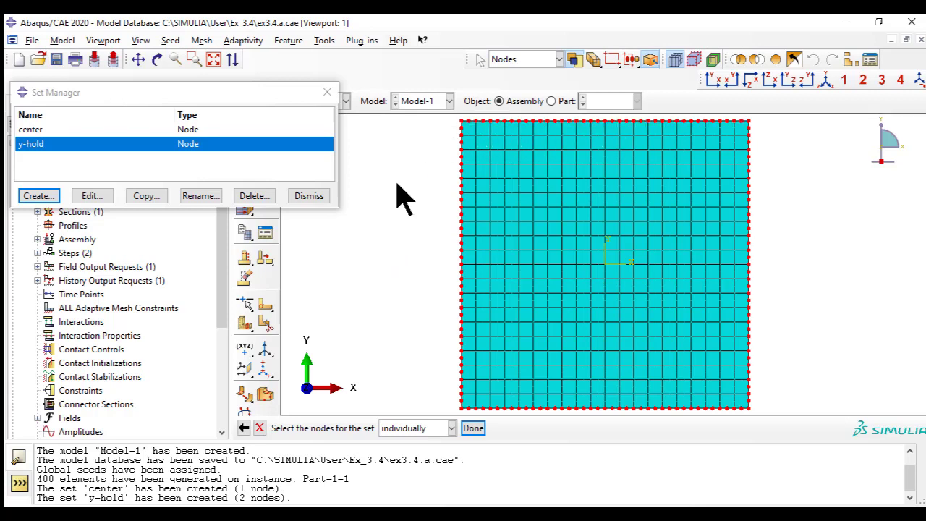
left_click(474, 428)
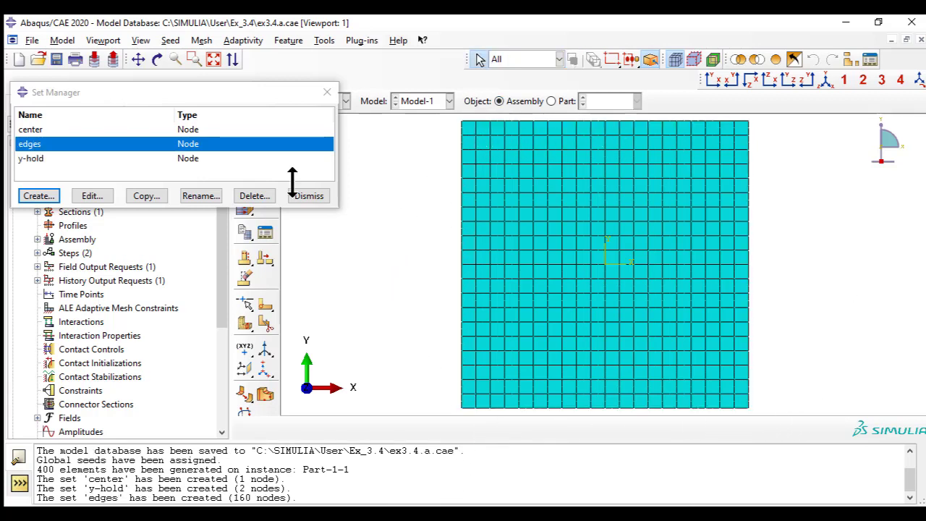
- Review the center, edges and y-hold node sets in the assembly's set list and close it
left_click(63, 130)
left_click(62, 143)
left_click(59, 155)
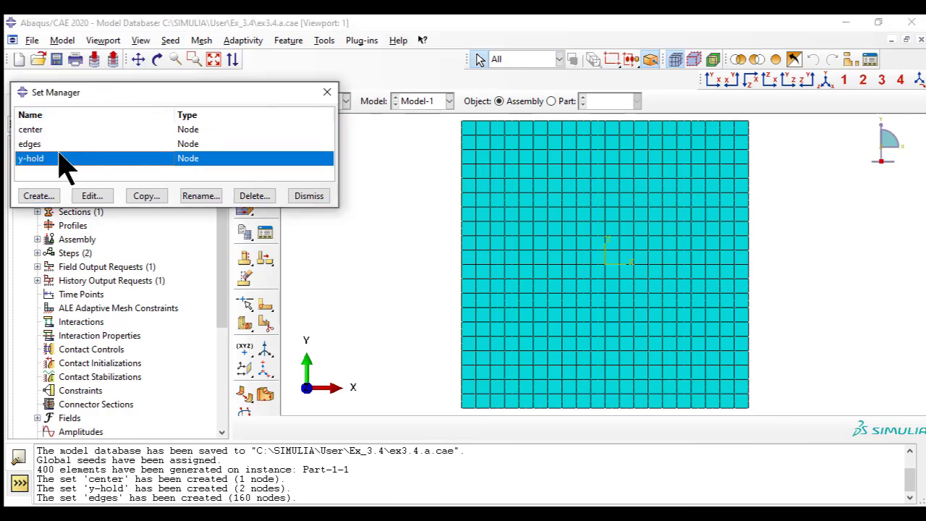
left_click(309, 196)
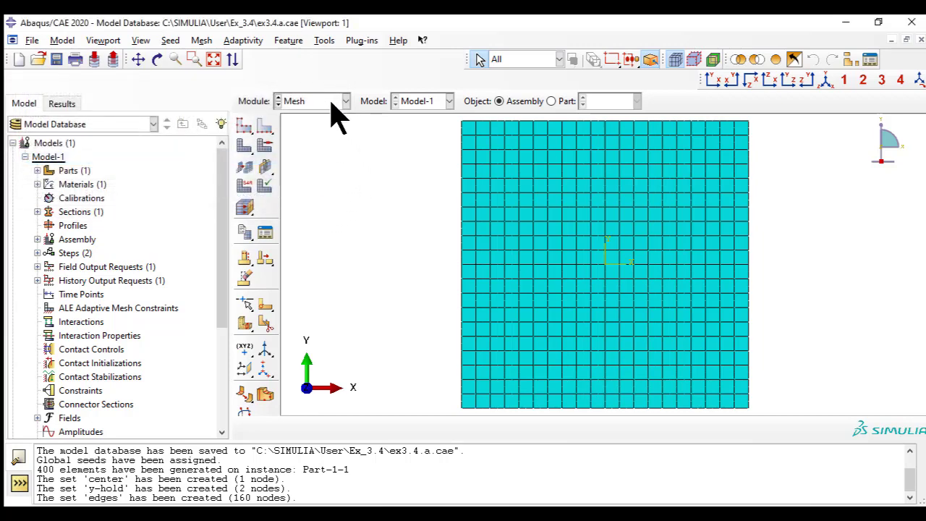
- Create a mechanical Displacement/Rotation boundary condition named edges in the Initial step
left_click(332, 104)
left_click(323, 183)
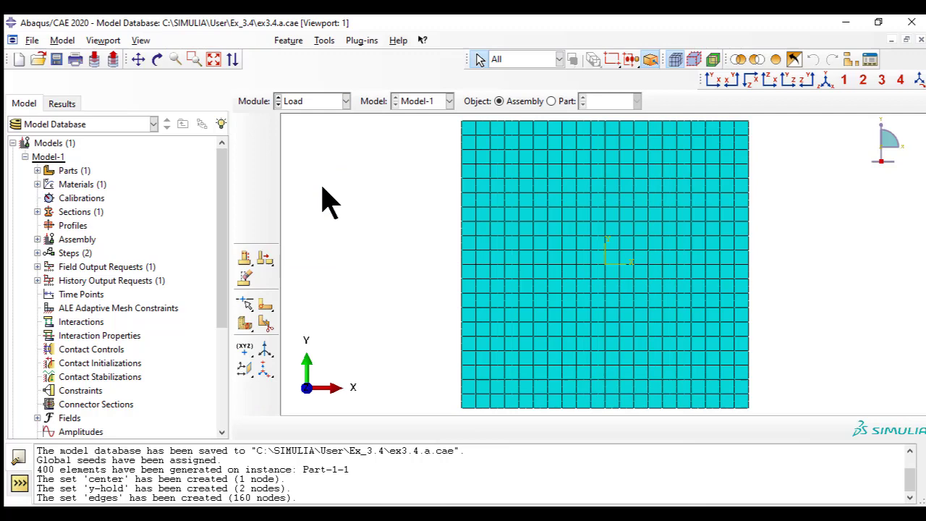
left_click(198, 40)
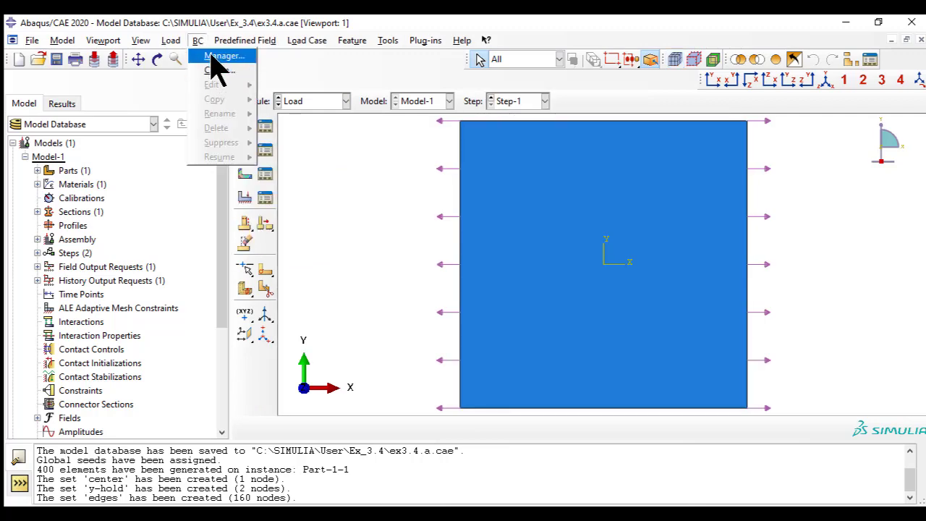
left_click(220, 56)
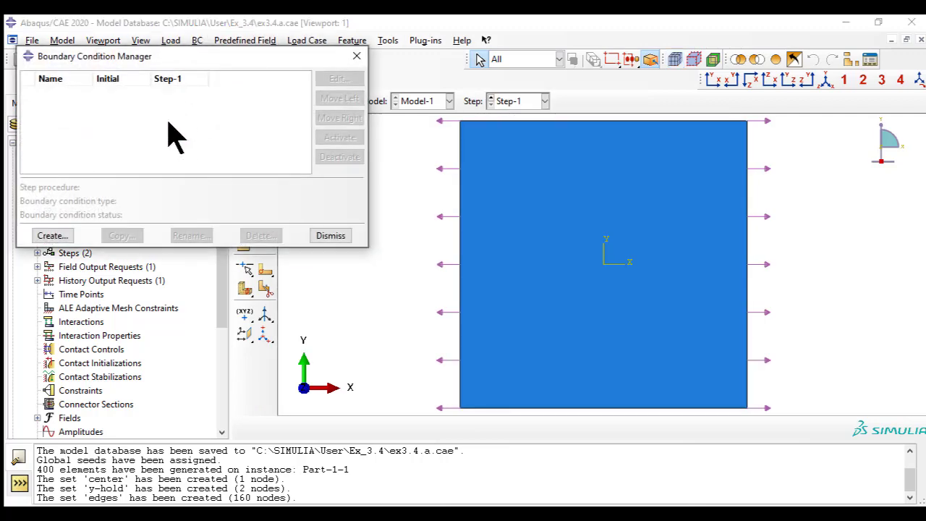
left_click(68, 236)
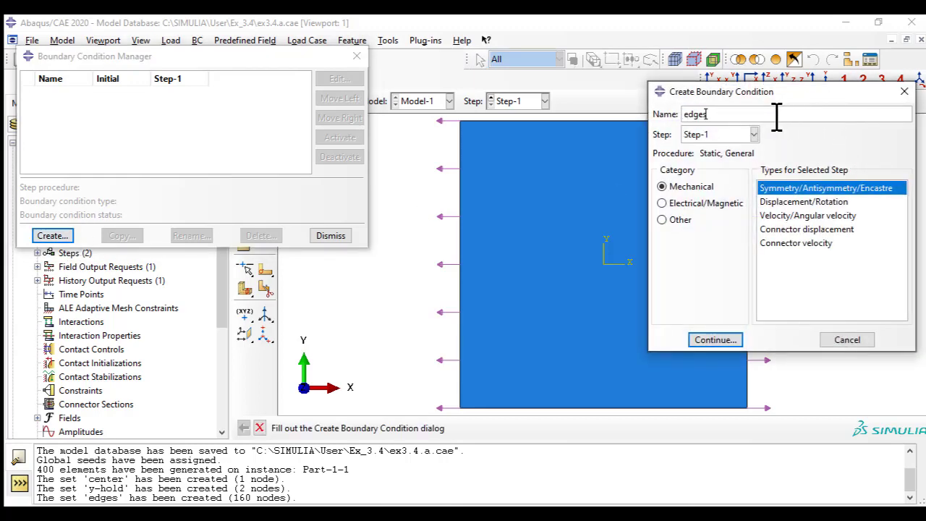
type("edges")
left_click(731, 134)
left_click(716, 146)
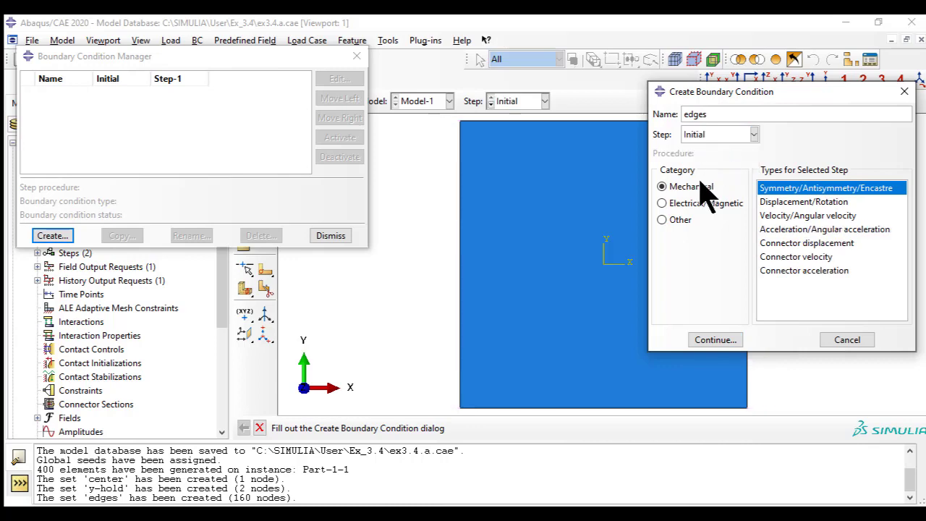
left_click(788, 202)
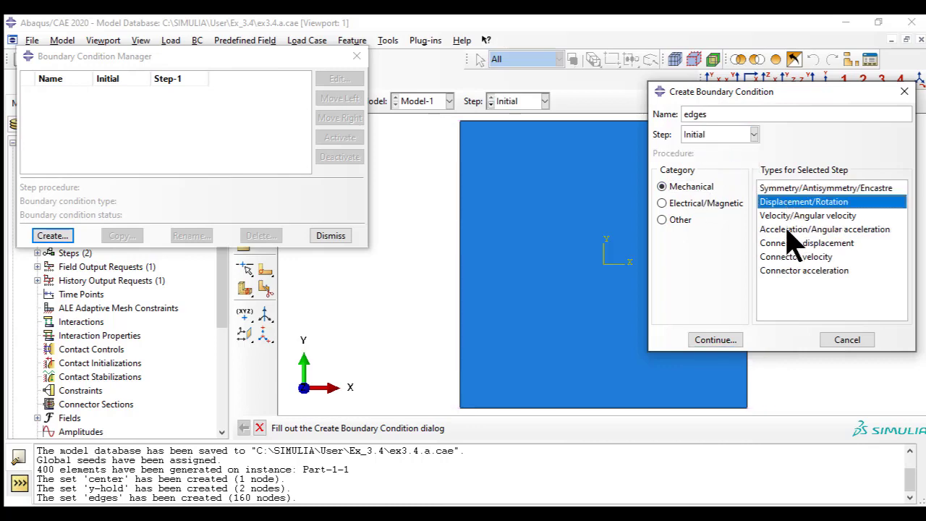
left_click(734, 345)
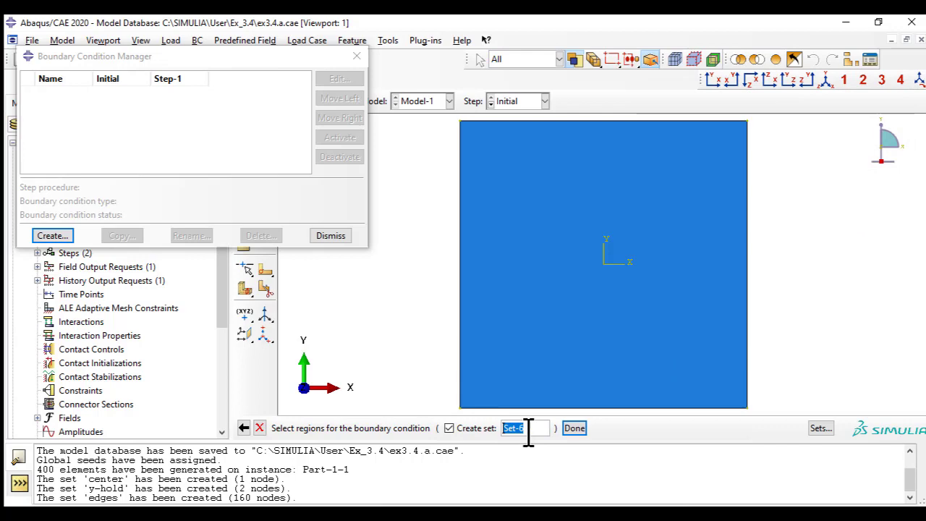
- Assign the edges node set as the region of the edges boundary condition and constrain U3
left_click(818, 428)
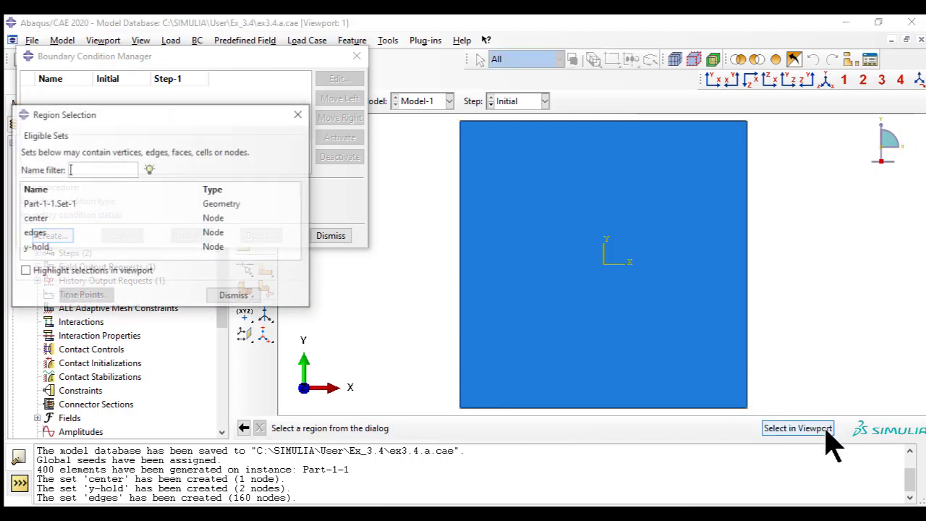
left_click(61, 233)
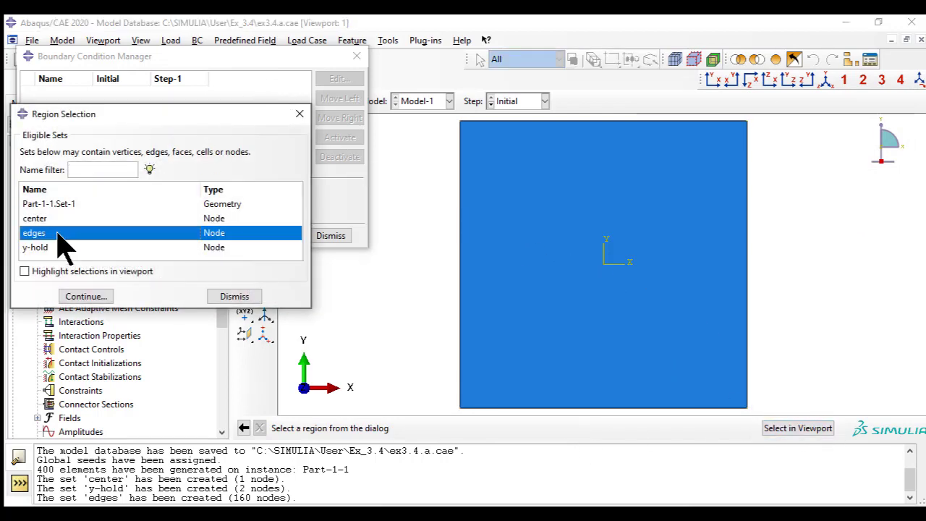
left_click(84, 297)
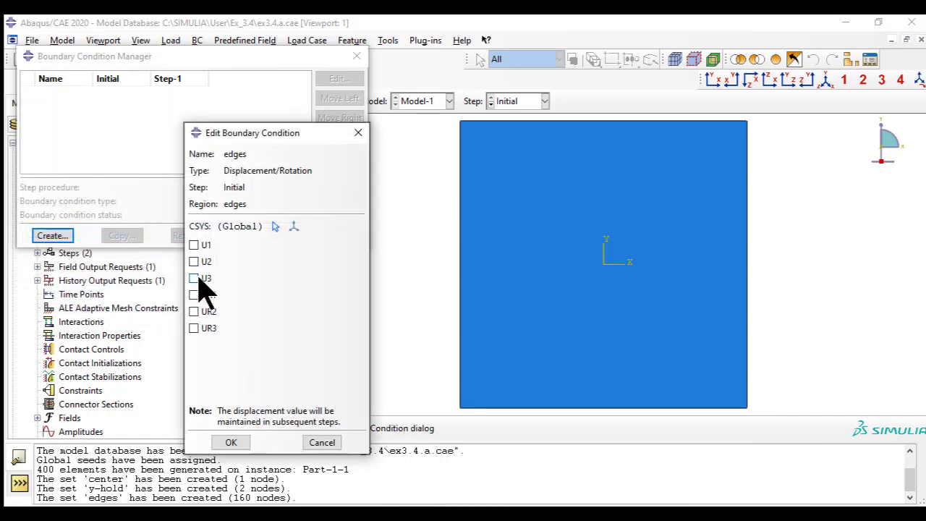
left_click(231, 442)
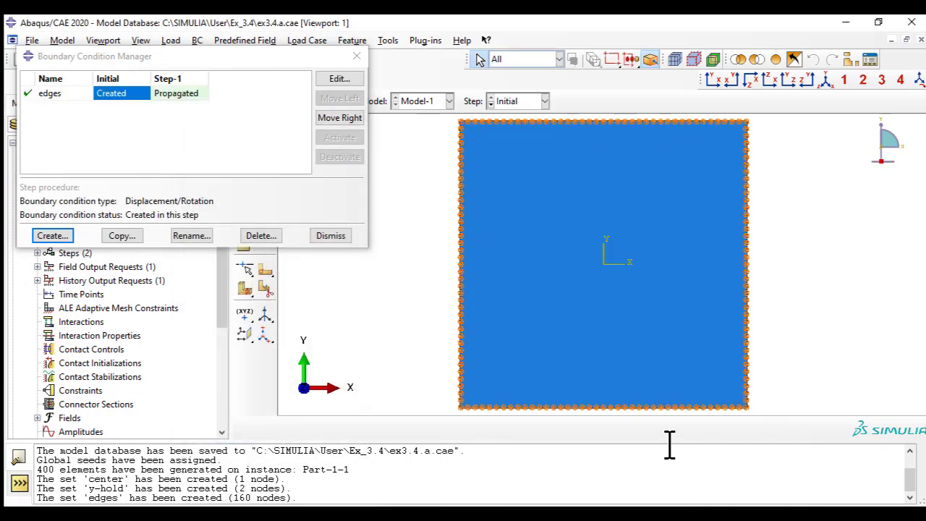
- Create a Displacement/Rotation boundary condition named center in the Initial step on the center node set, constraining U1 and U3
left_click(52, 236)
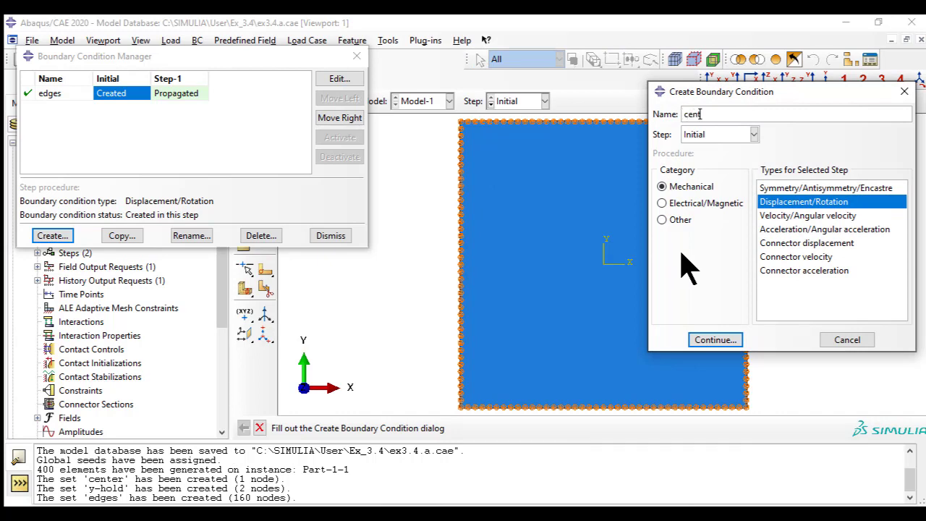
left_click(725, 348)
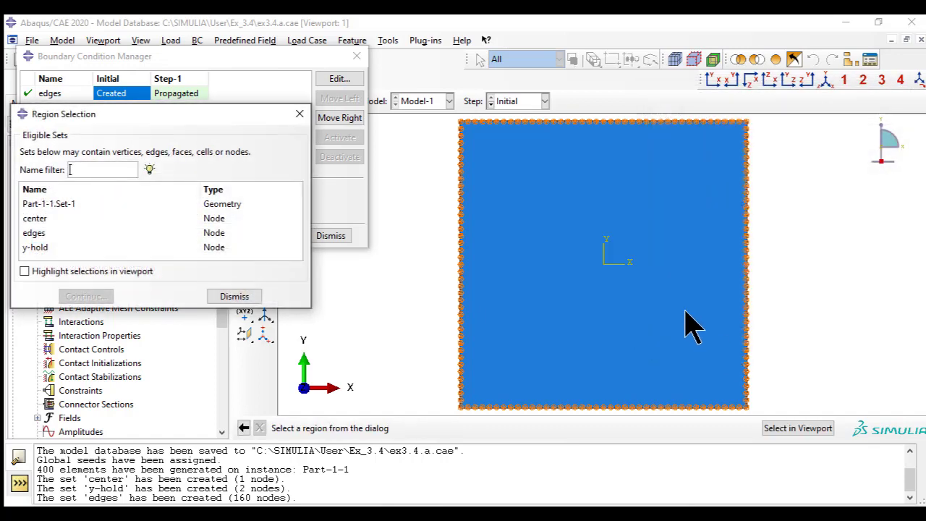
left_click(81, 220)
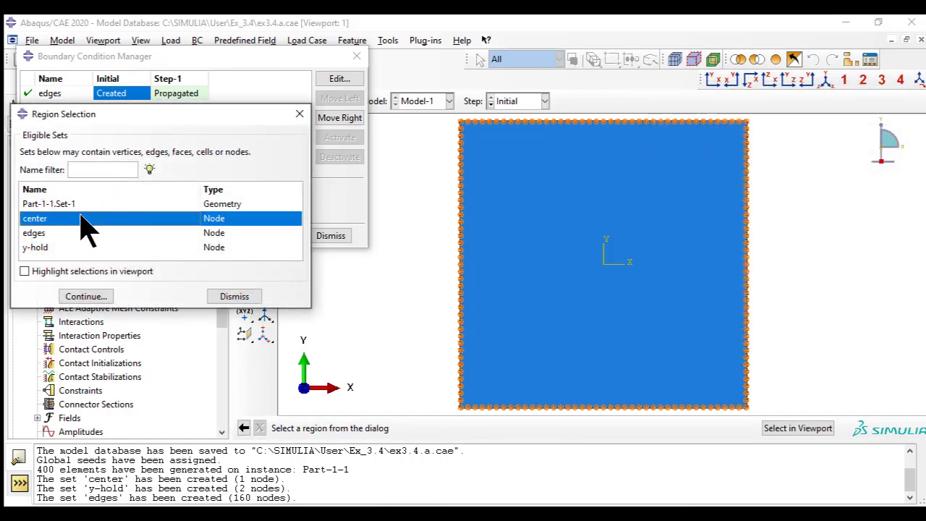
left_click(103, 296)
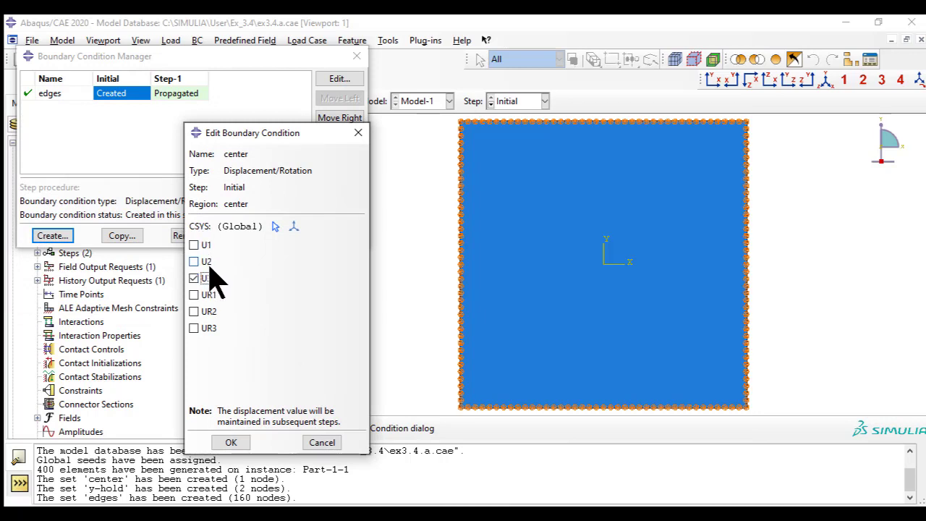
left_click(208, 245)
left_click(231, 443)
- Create a Displacement/Rotation boundary condition named y-hold in the Initial step on the y-hold node set, constraining U2 and U3
left_click(57, 239)
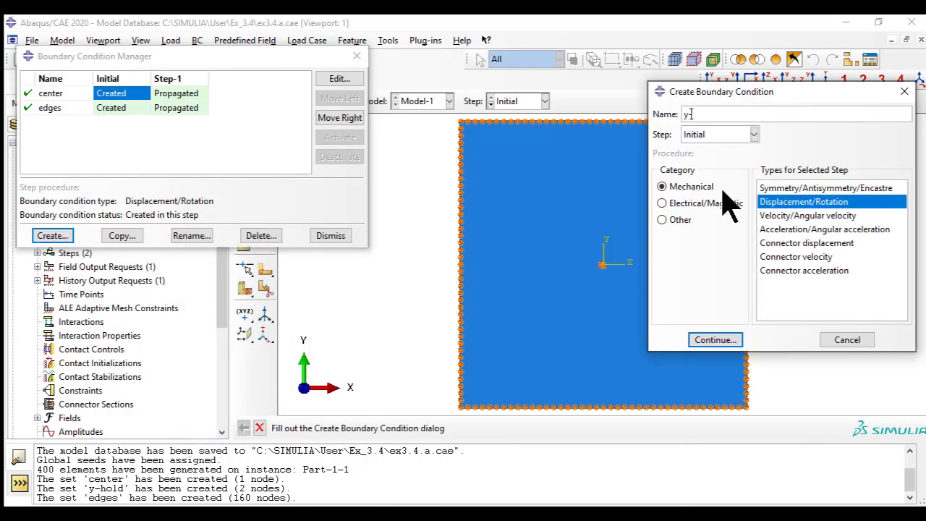
left_click(715, 339)
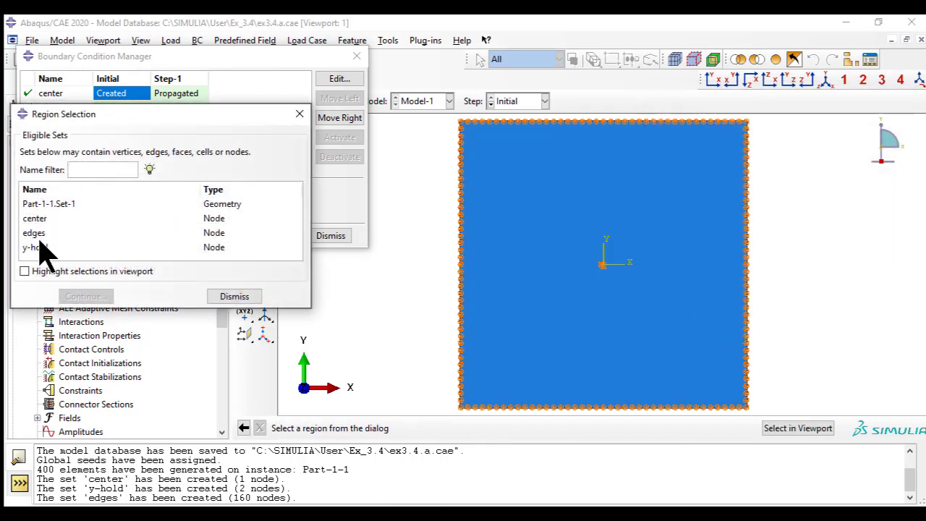
left_click(50, 249)
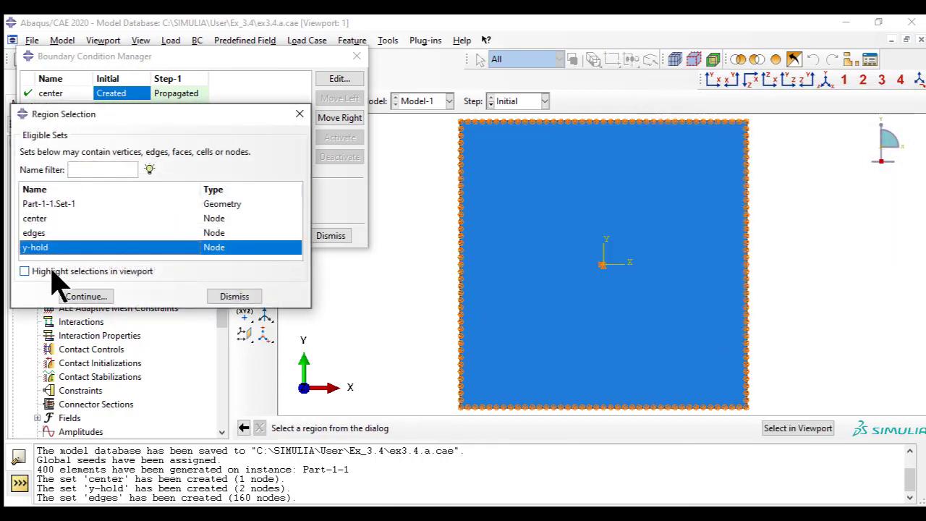
left_click(26, 271)
left_click(26, 272)
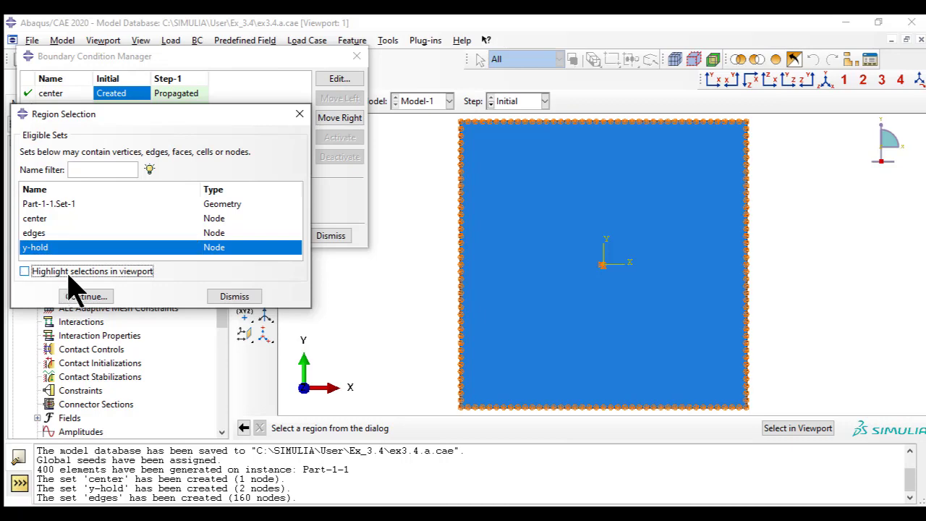
left_click(83, 299)
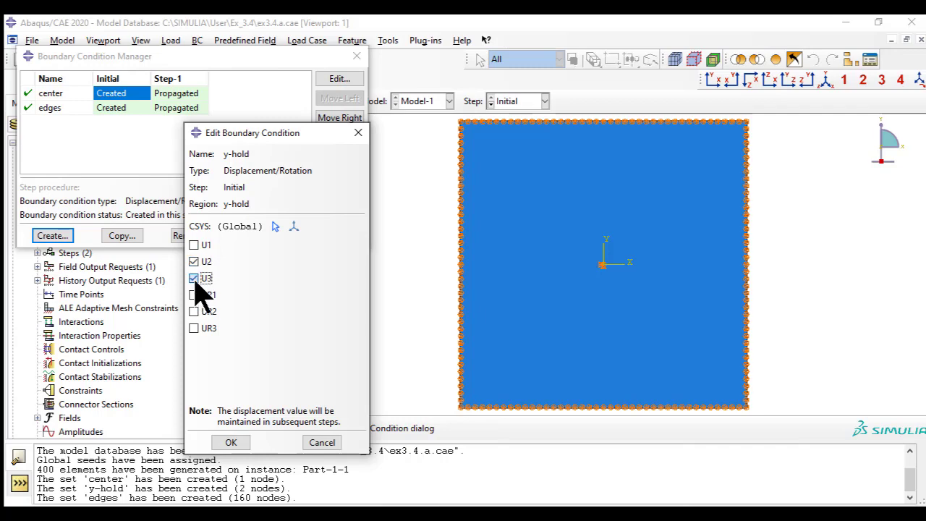
left_click(232, 442)
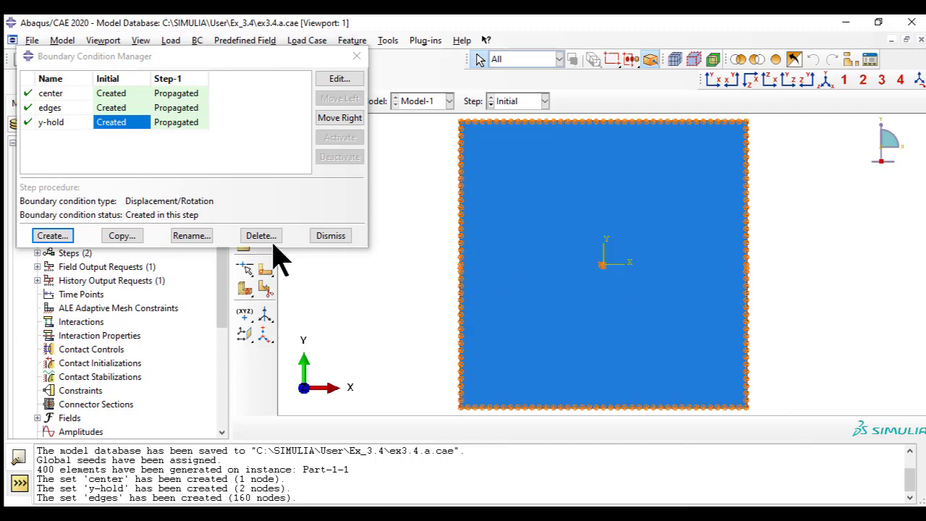
left_click(329, 237)
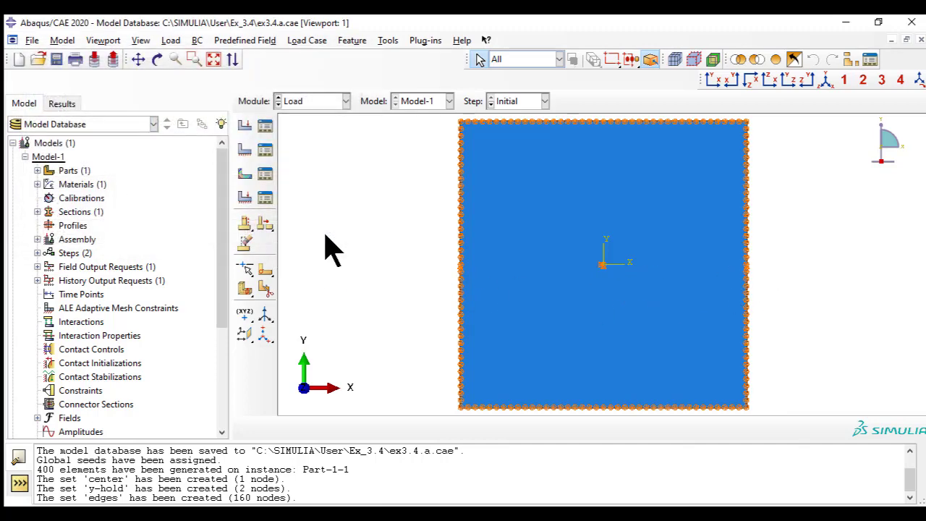
- Create a full analysis job named Job-1 from Model-1 with the default job settings
left_click(317, 101)
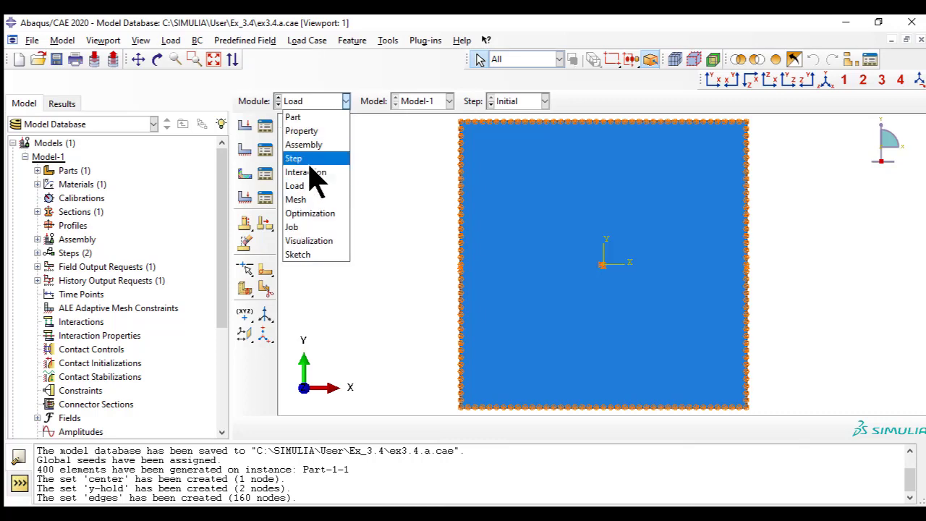
left_click(314, 228)
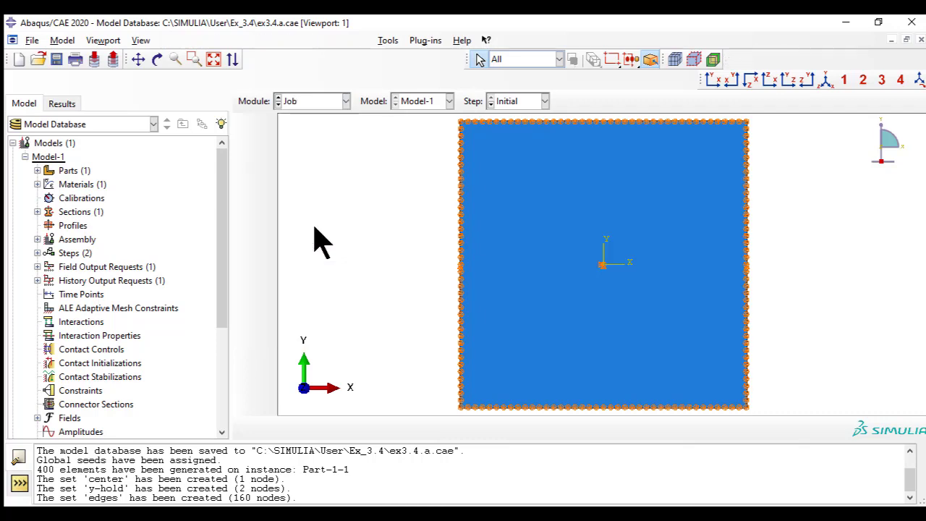
left_click(167, 40)
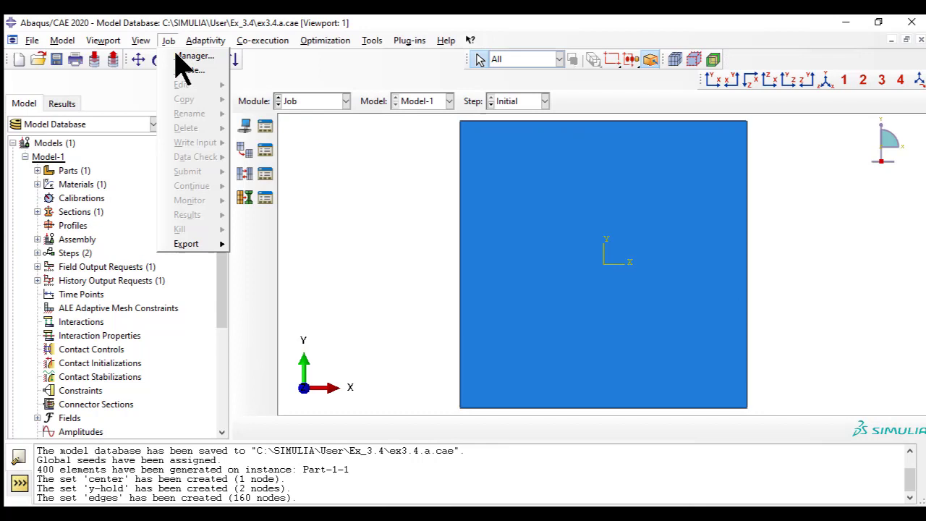
left_click(186, 59)
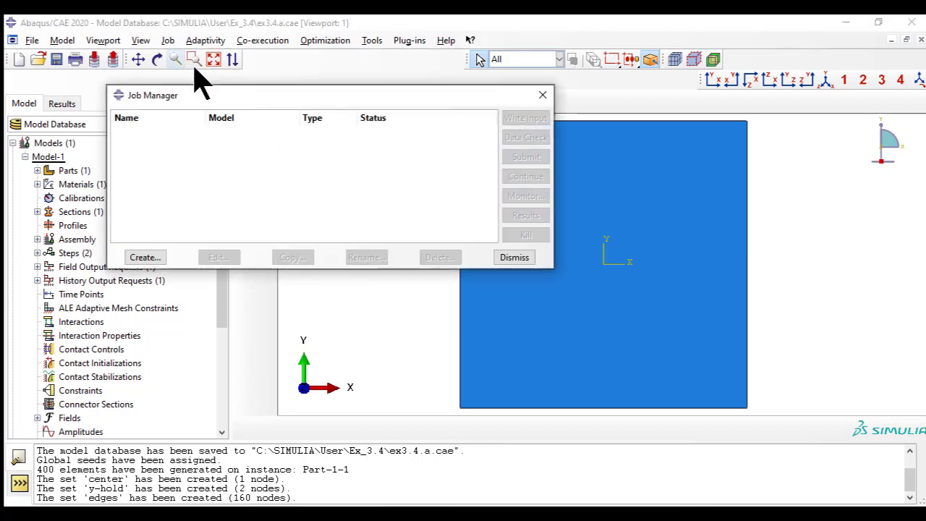
left_click(145, 257)
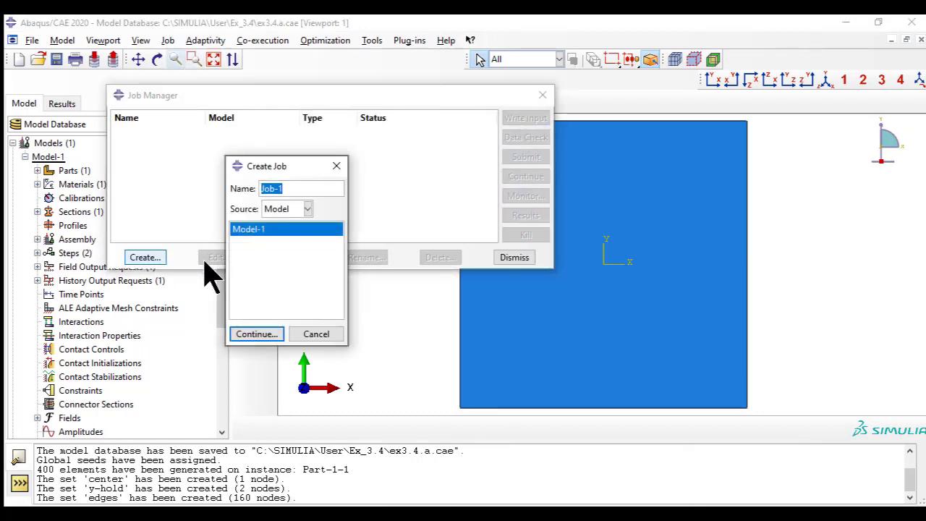
left_click(257, 333)
left_click(188, 415)
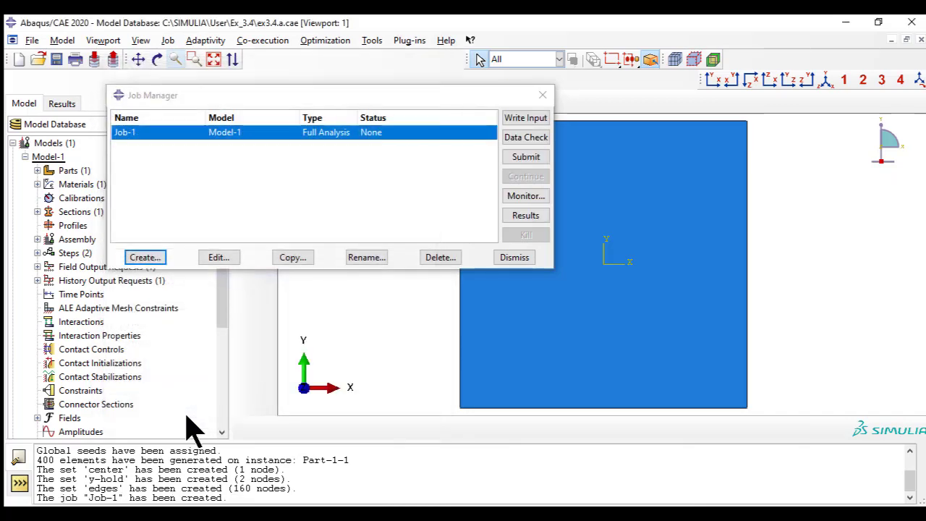
- Submit Job-1 for analysis and open its results for visualization
left_click(536, 157)
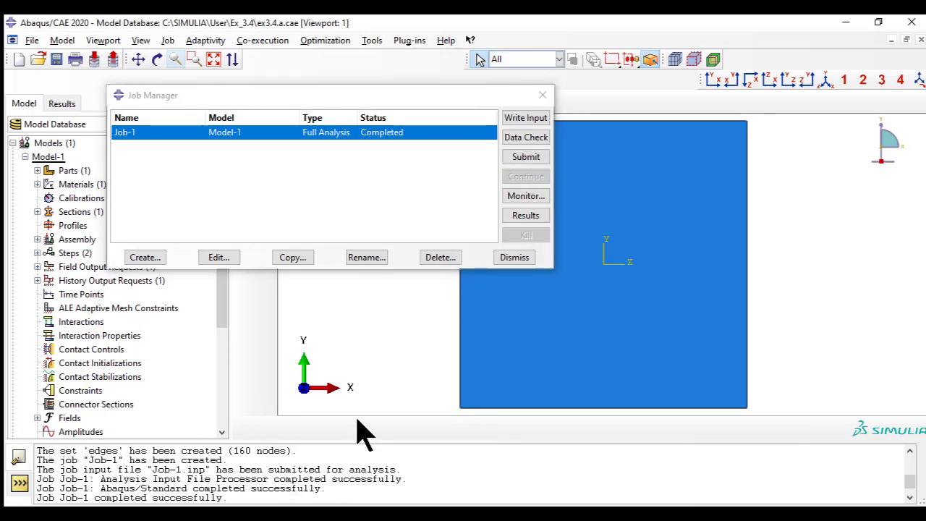
left_click(530, 218)
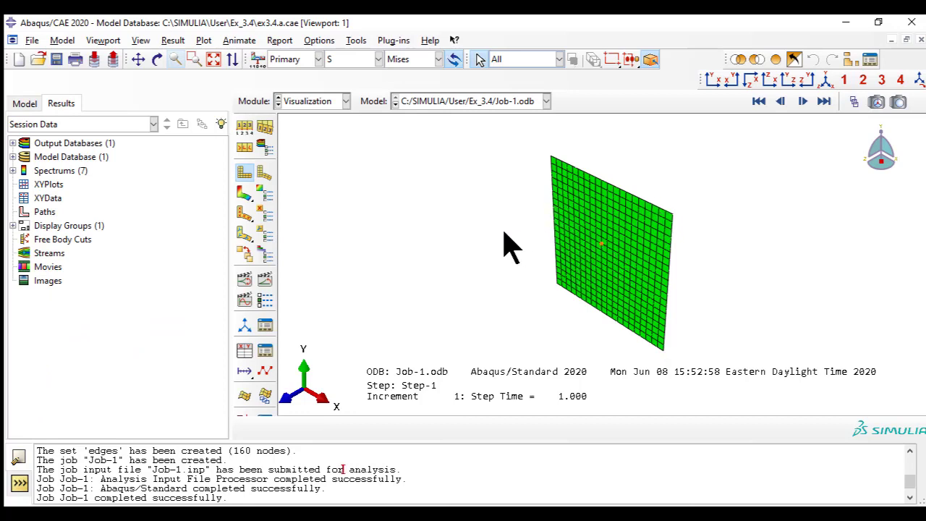
- Set the viewport annotation font size to 12 points for the triad, legend, title block and state block
left_click(105, 41)
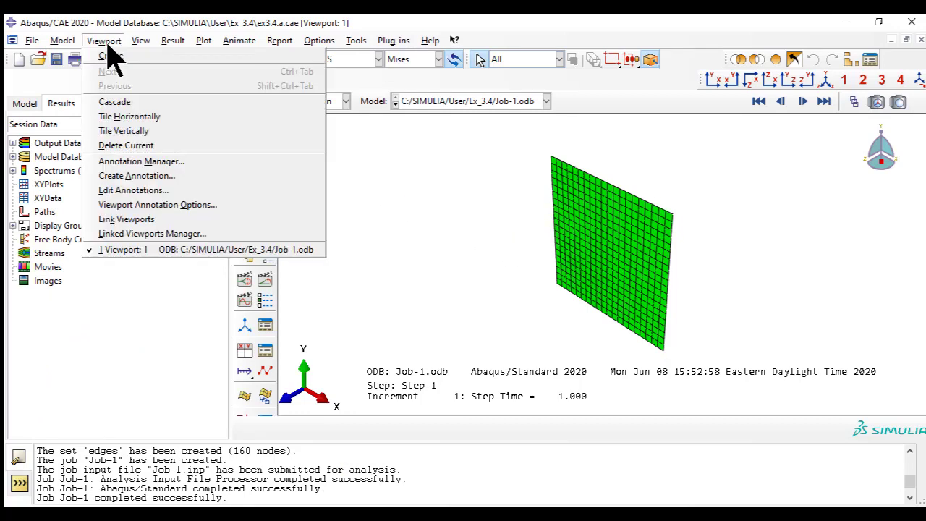
left_click(140, 205)
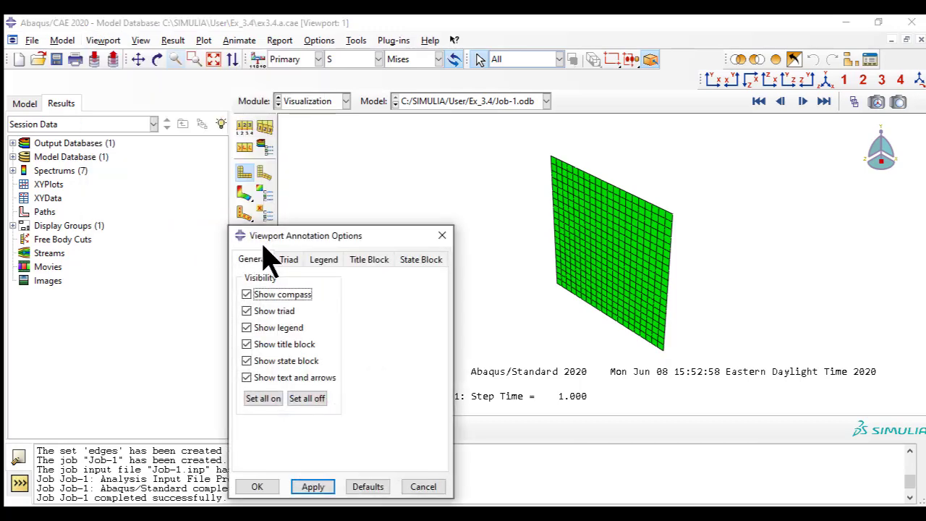
left_click(418, 260)
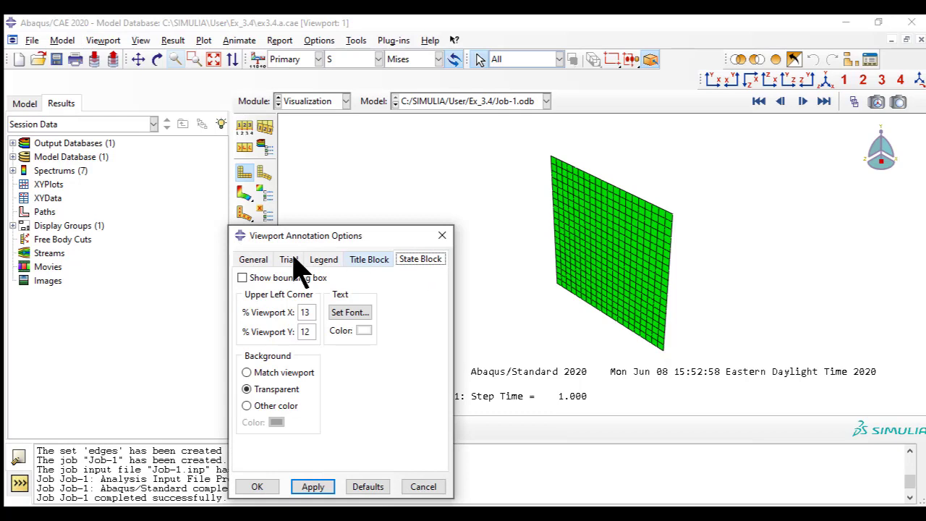
left_click(354, 319)
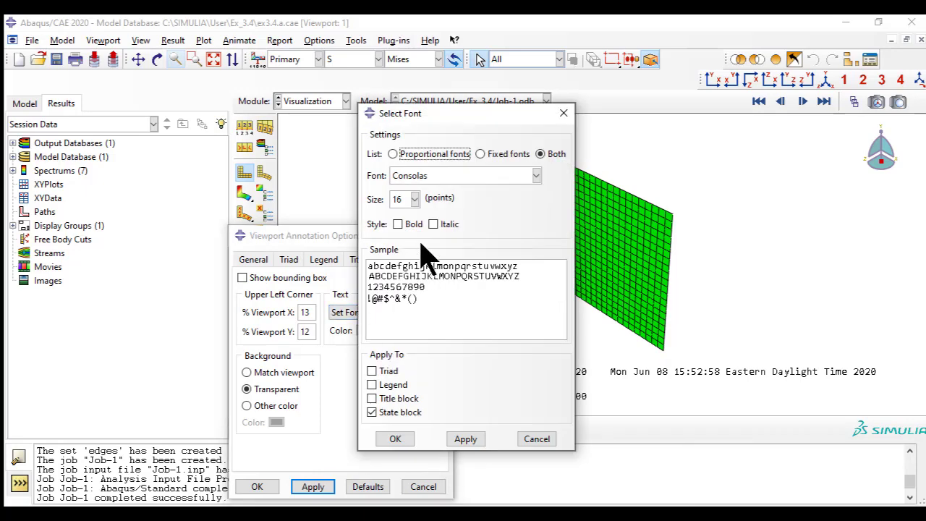
left_click(415, 200)
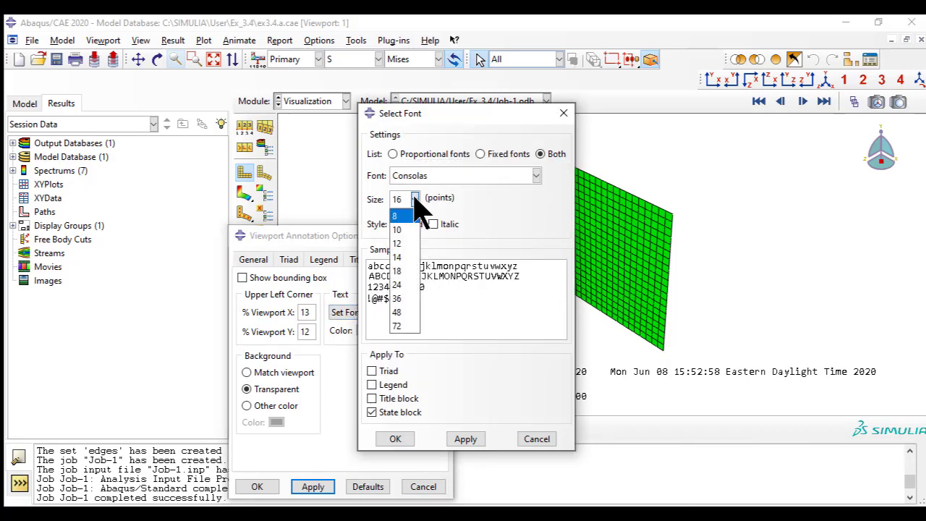
left_click(400, 245)
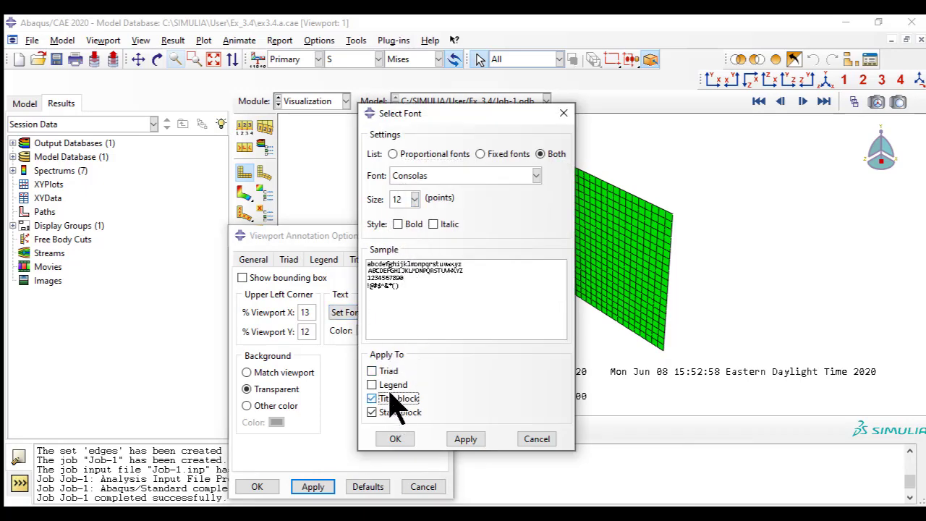
left_click(469, 439)
mouse_move(429, 115)
left_mouse_down()
mouse_move(221, 111)
mouse_move(146, 142)
left_mouse_up()
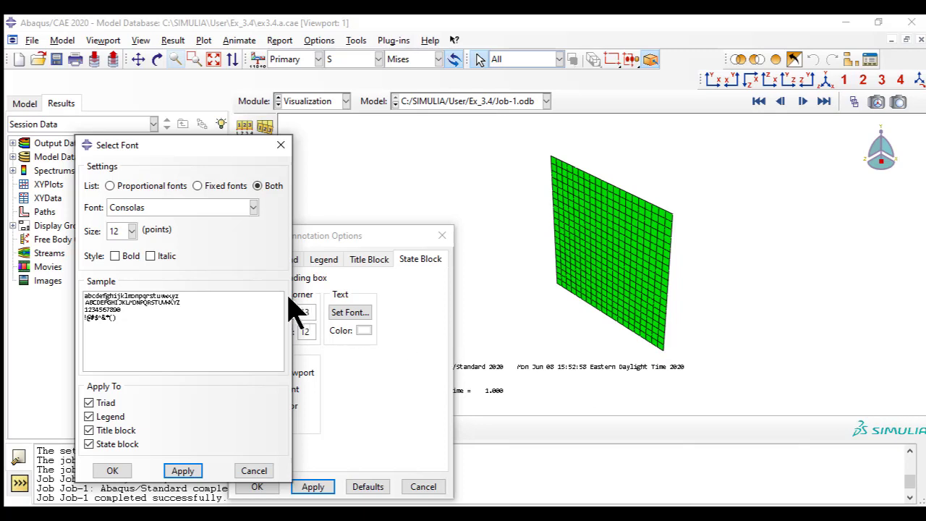
- Set the font size of all four viewport annotation items to 18 points and accept the annotation options
left_click(131, 230)
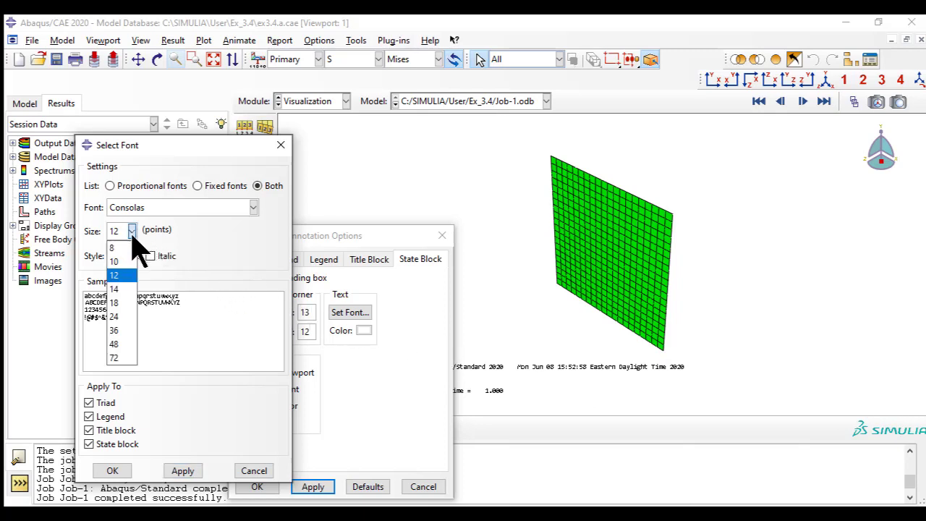
left_click(123, 303)
left_click(185, 471)
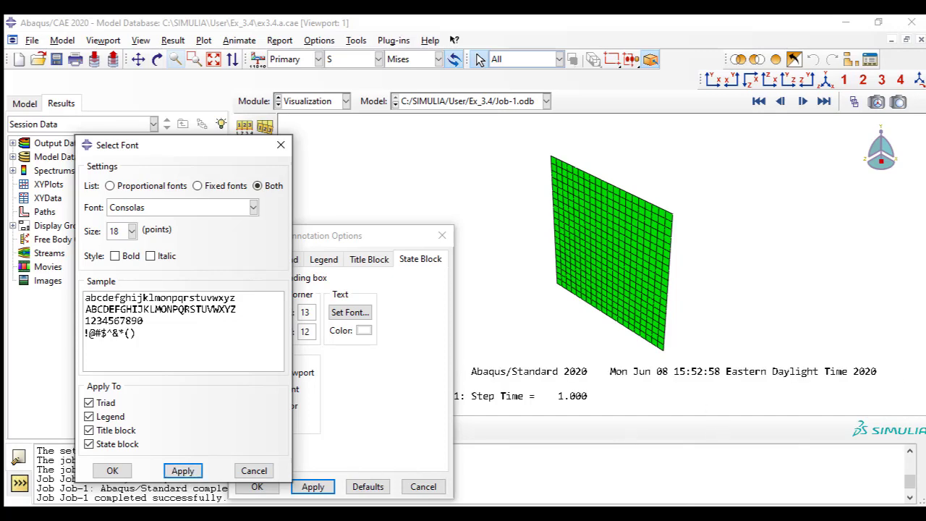
left_click(112, 470)
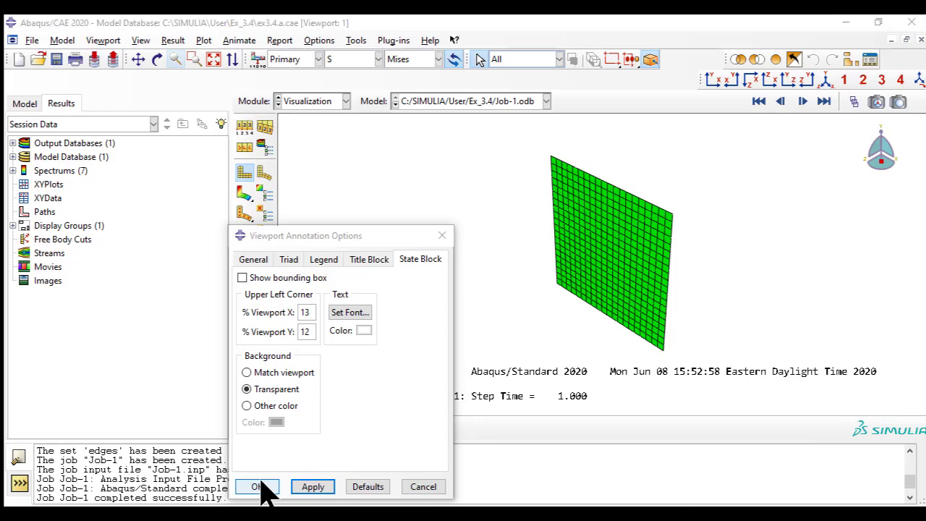
left_click(264, 487)
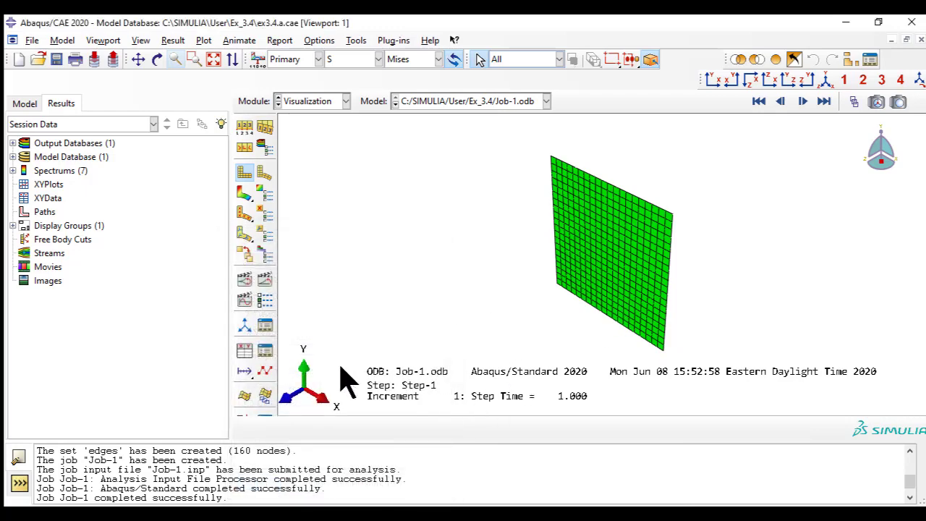
- Allow multiple plot states and plot the deformed shape together with the undeformed shape
scroll(354, 365, "down", 2)
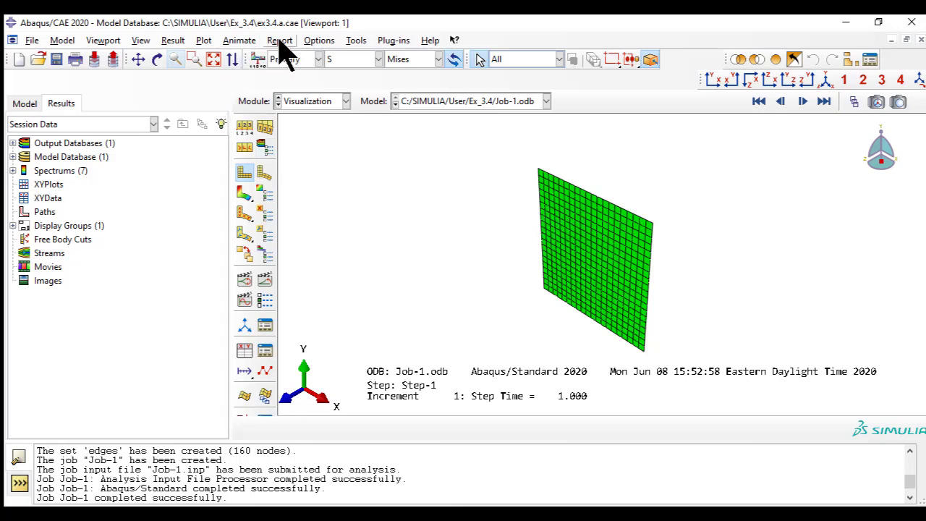
left_click(204, 41)
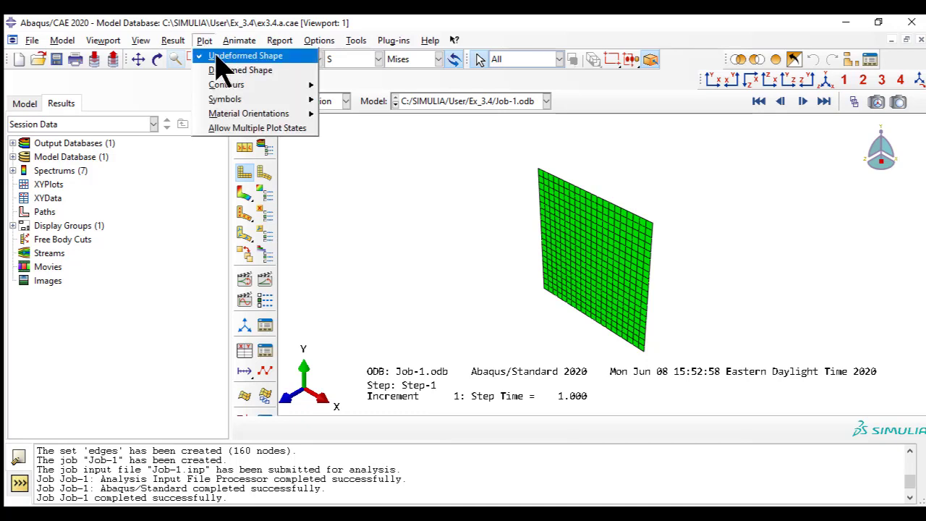
left_click(233, 129)
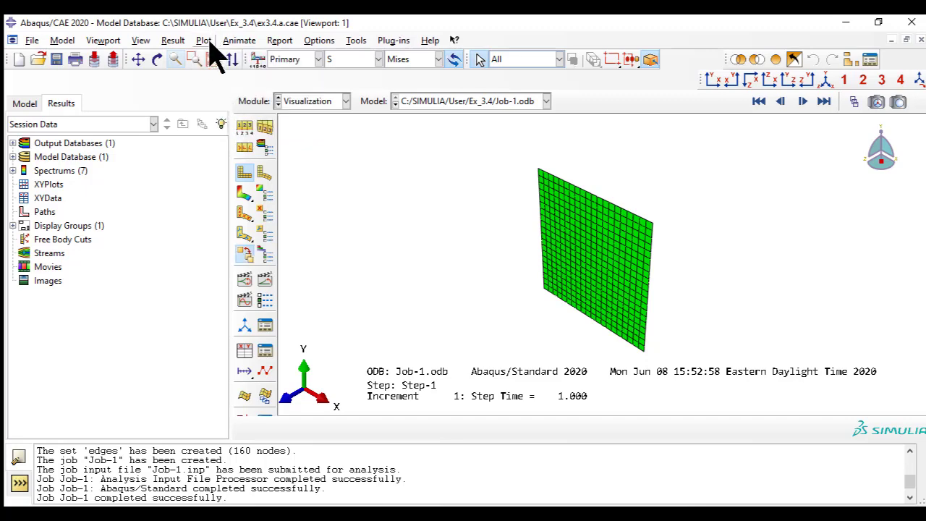
left_click(204, 40)
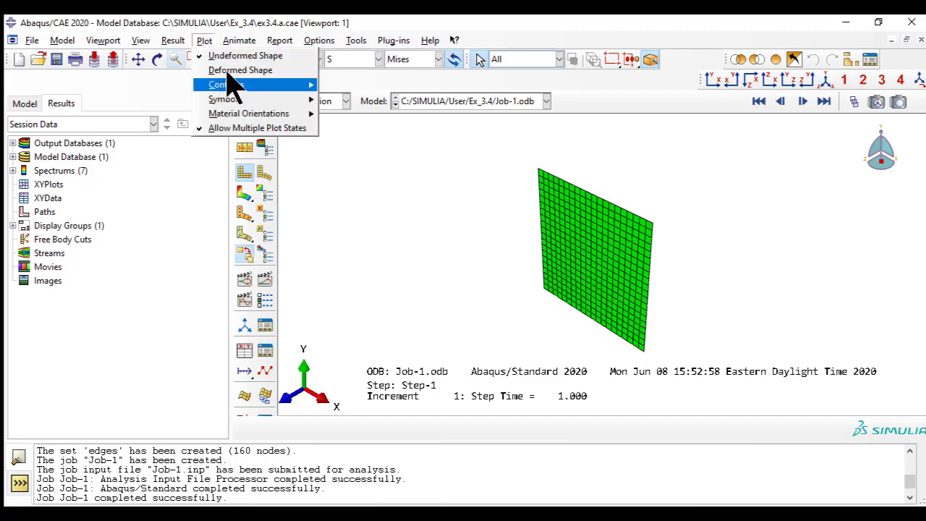
left_click(230, 70)
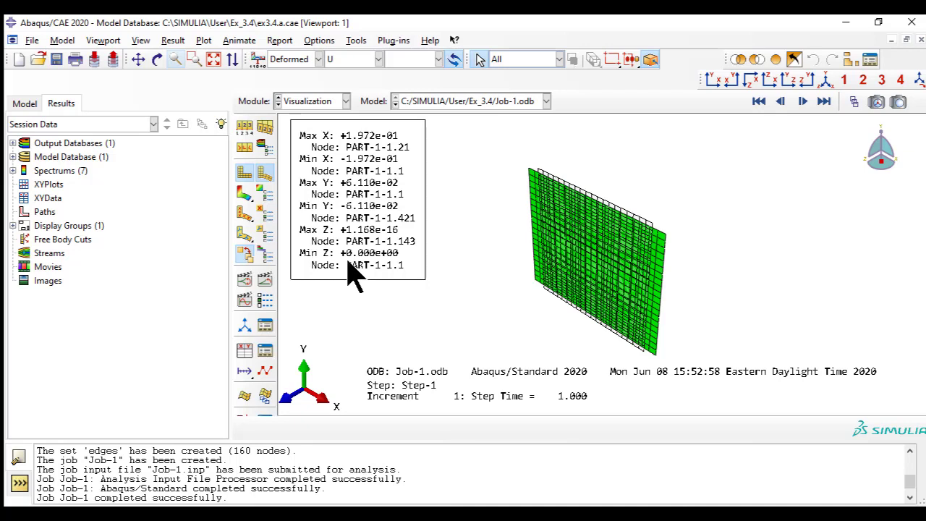
- Plot the material orientations on the deformed shape of the plate
left_click(204, 40)
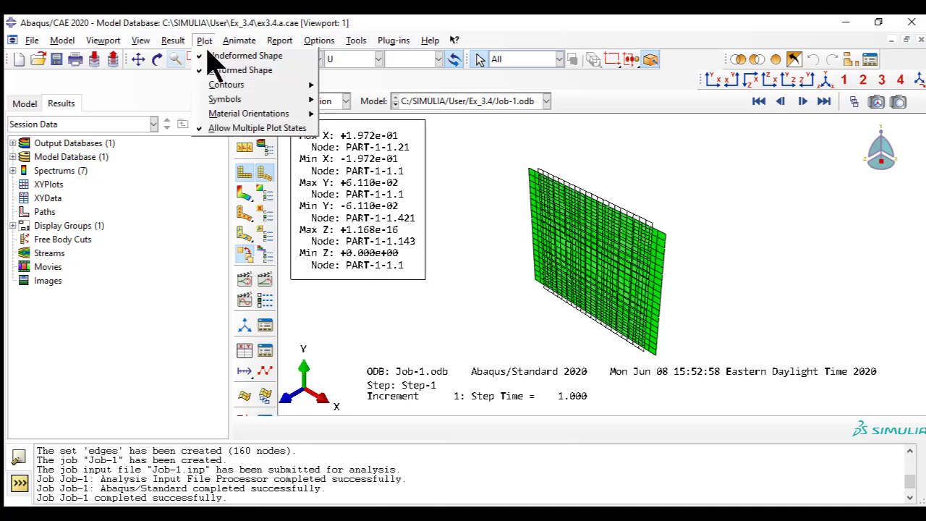
mouse_move(286, 116)
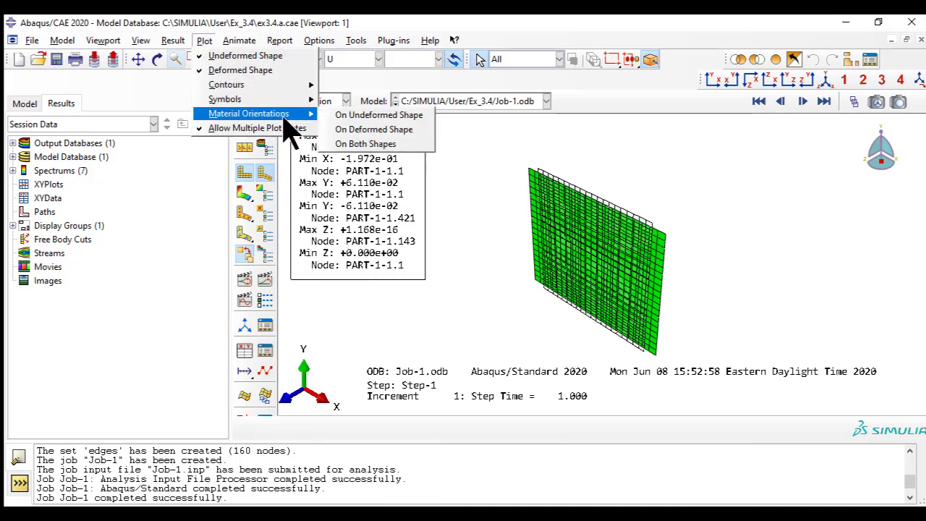
left_click(374, 130)
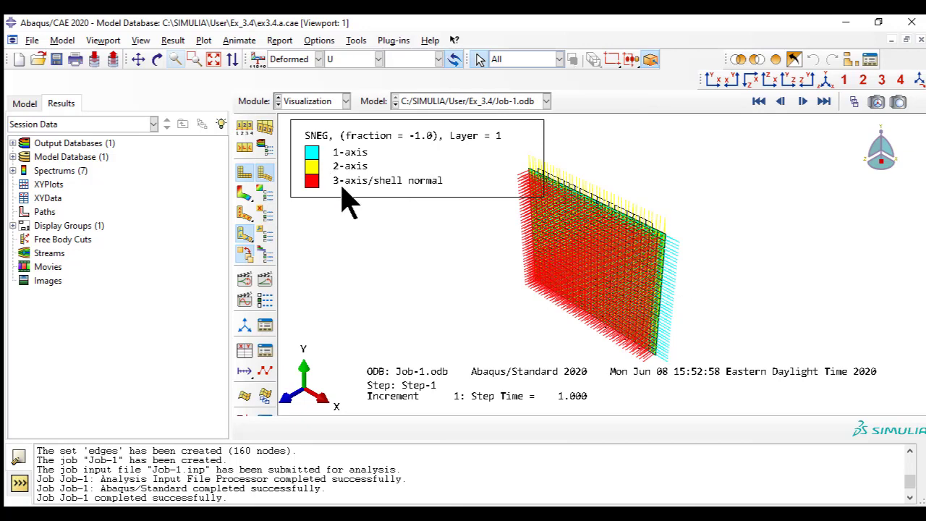
- Switch the section point selection to plies and display the material orientations at the middle of ply K1
left_click(179, 41)
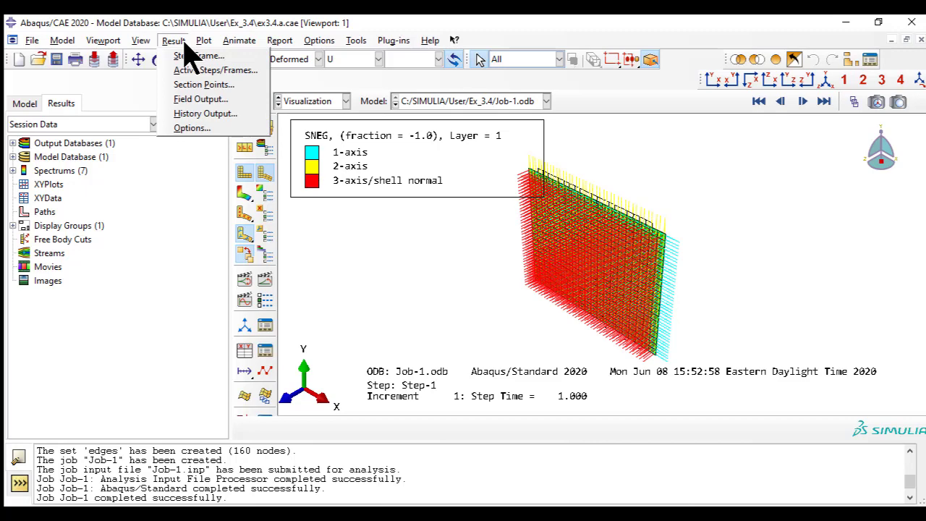
left_click(208, 86)
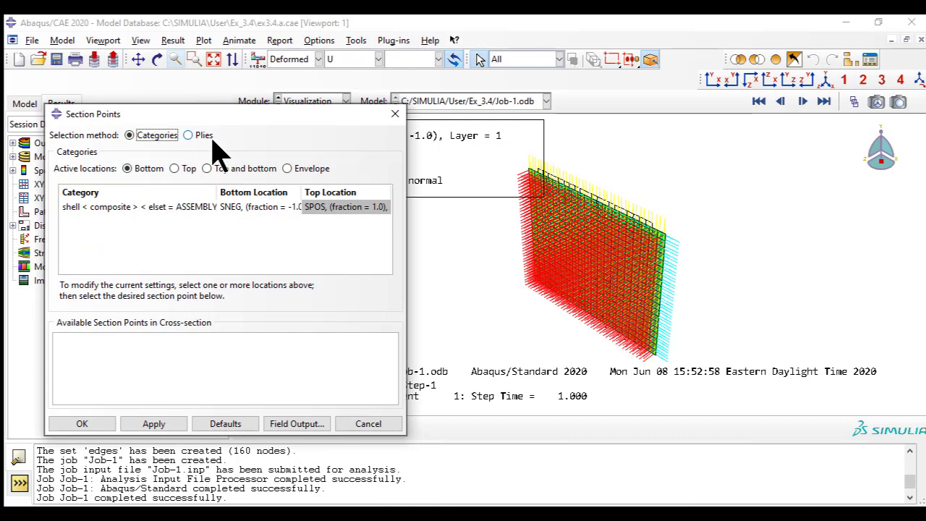
left_click(190, 135)
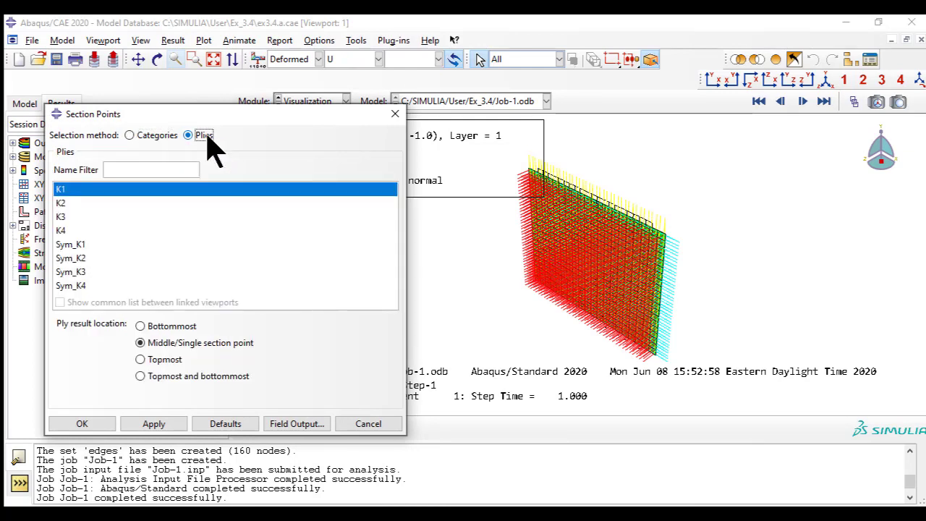
left_click(96, 189)
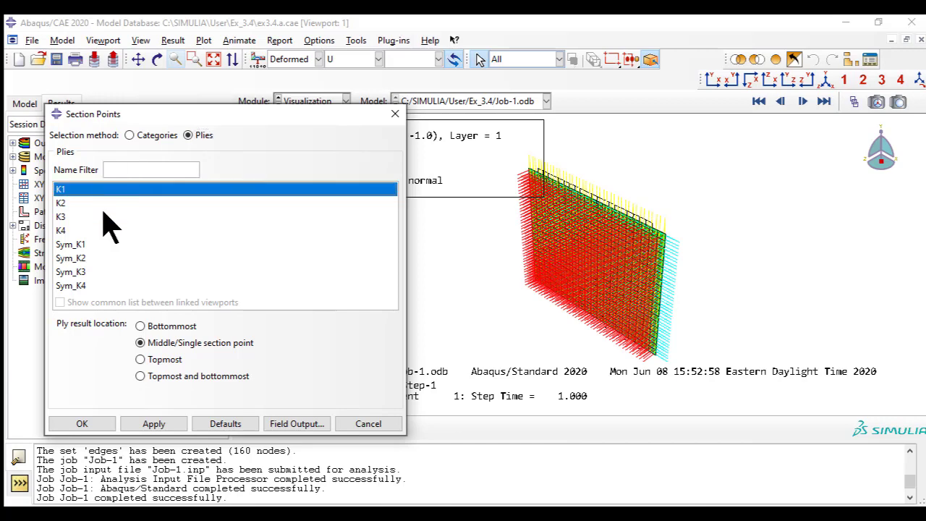
left_click(154, 424)
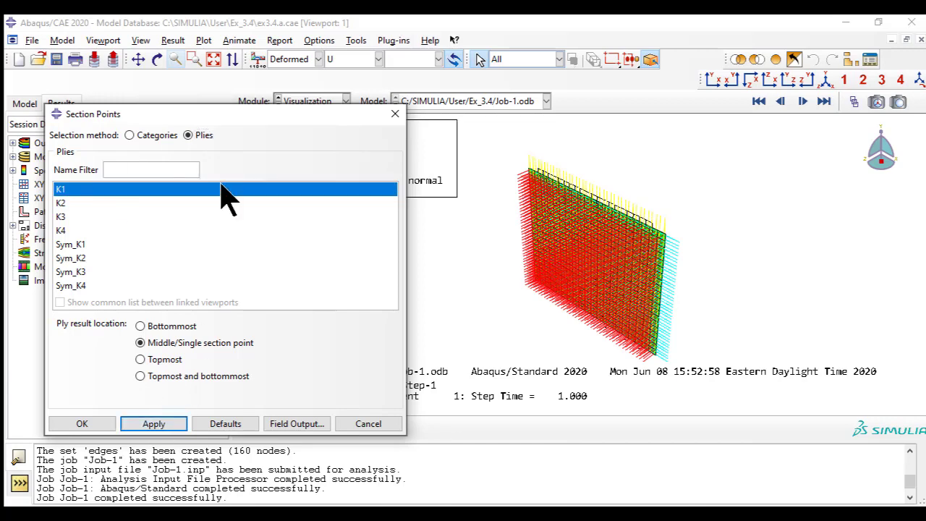
left_click_drag(236, 114, 241, 208)
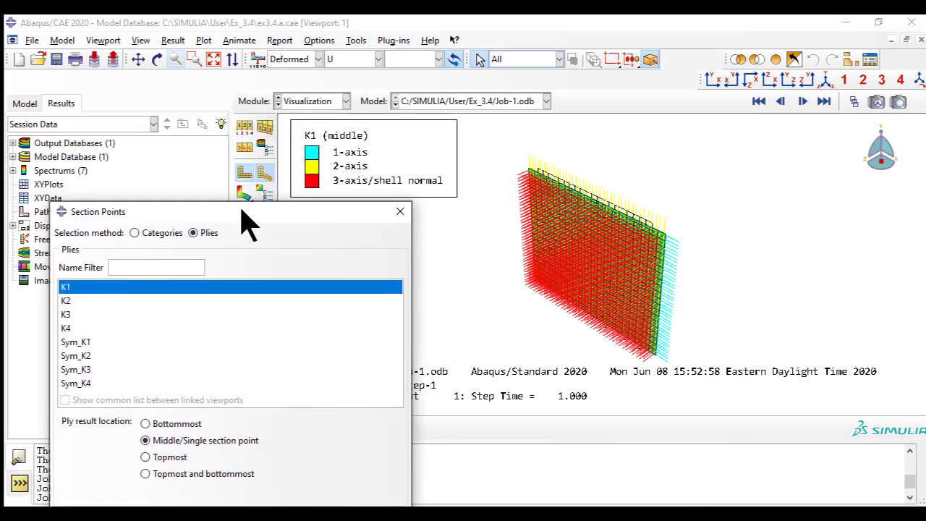
- Display the material orientations at the middle section point of ply K2
left_click(77, 301)
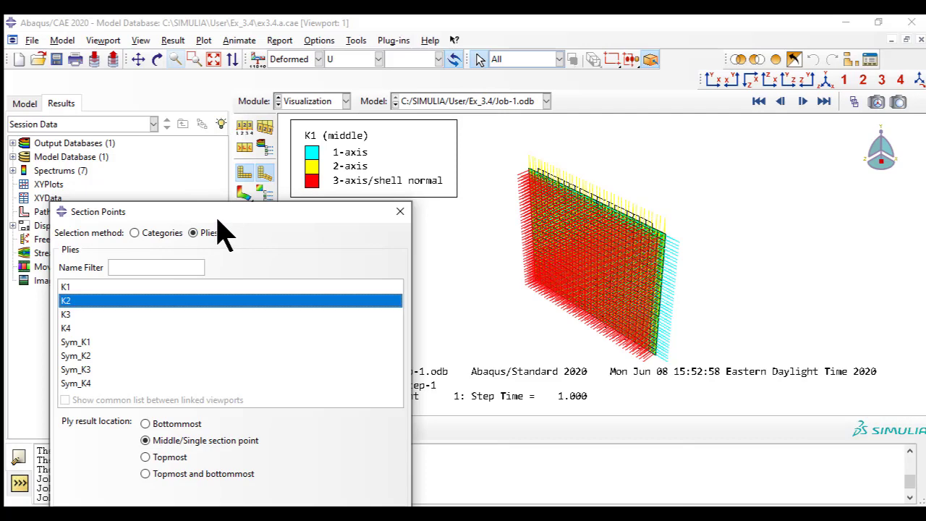
left_click_drag(217, 220, 180, 193)
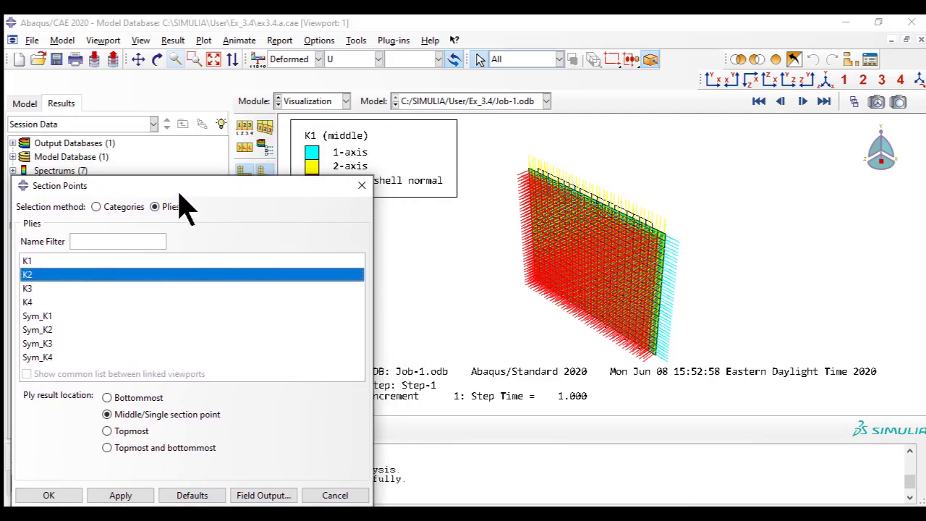
left_click(127, 494)
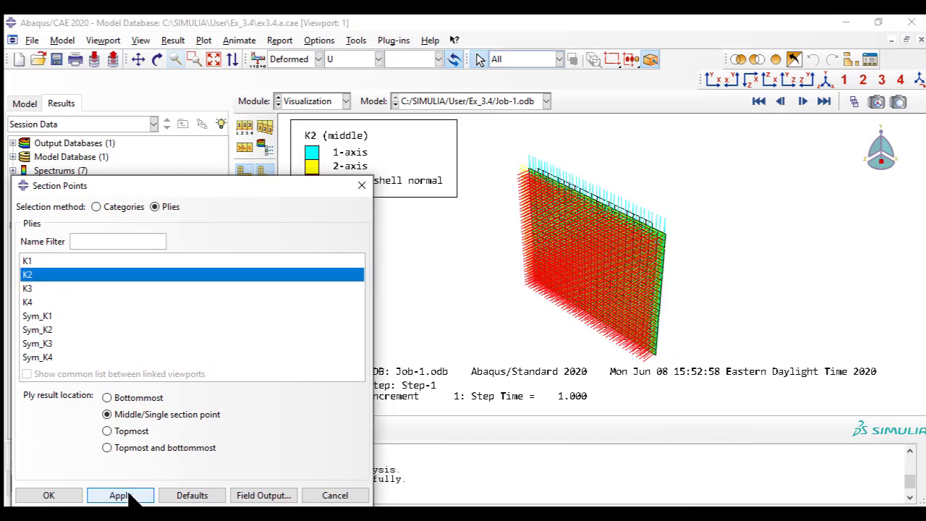
left_click(128, 496)
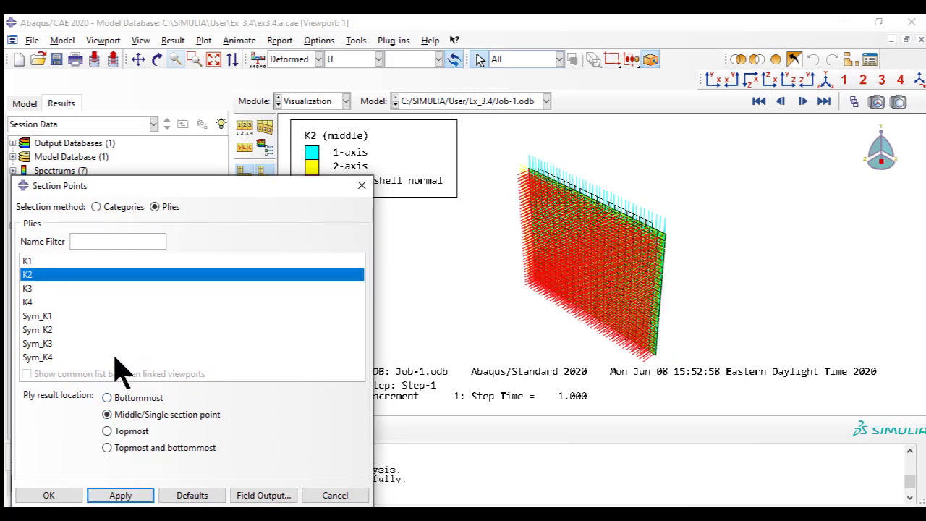
- Display the material orientations at the middle of ply K3, followed by those of ply K4
left_click(67, 289)
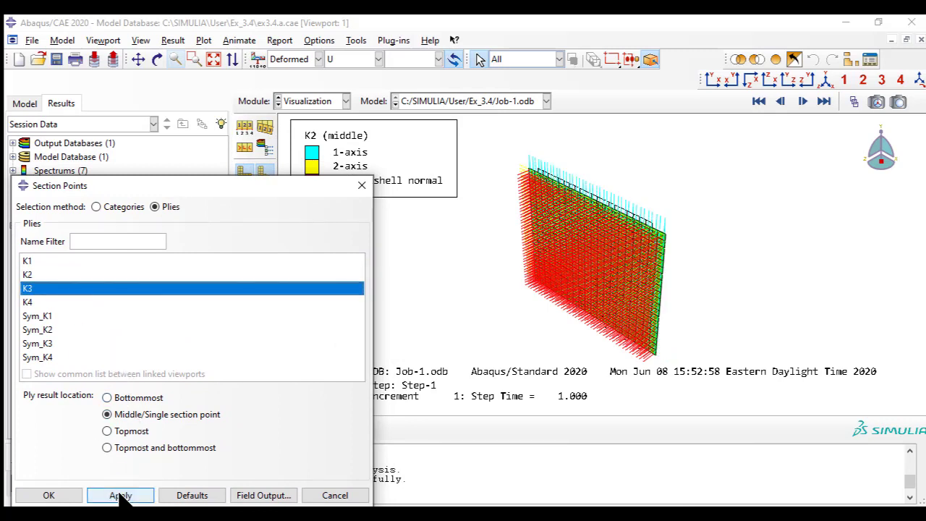
left_click(120, 495)
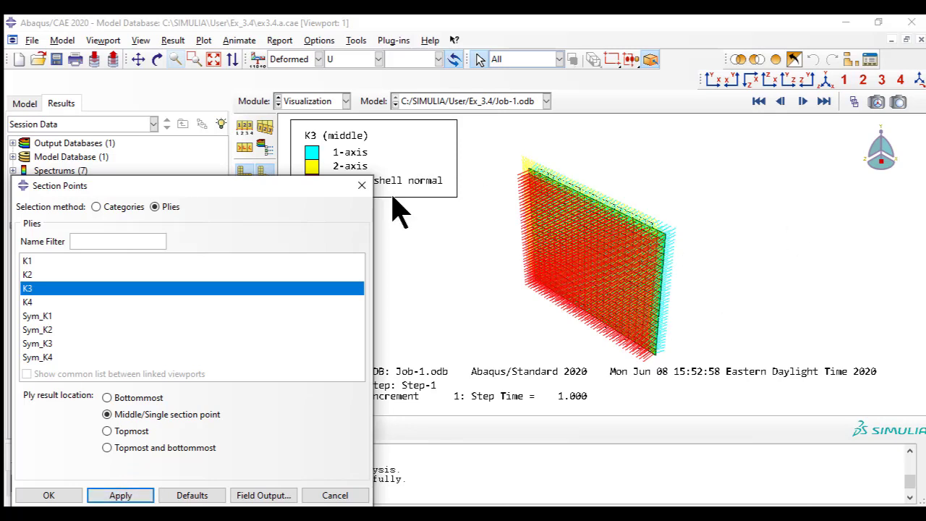
left_click(72, 303)
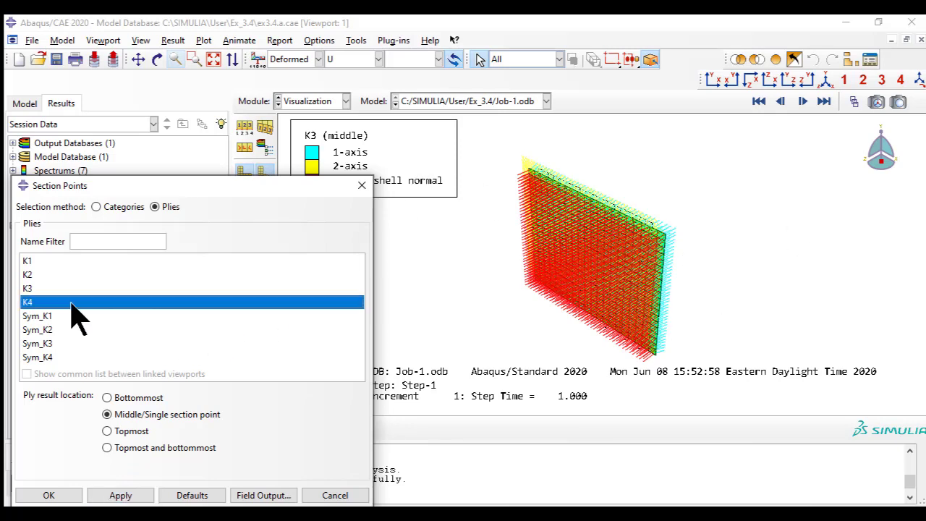
left_click(121, 494)
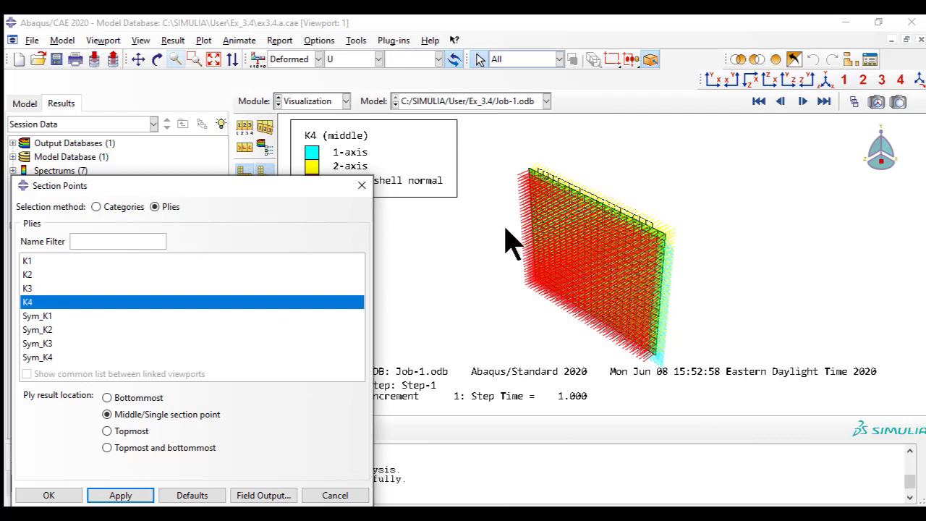
- Display the material orientations at the middle section point of ply K3, followed by those of ply K2
scroll(578, 246, "up", 2)
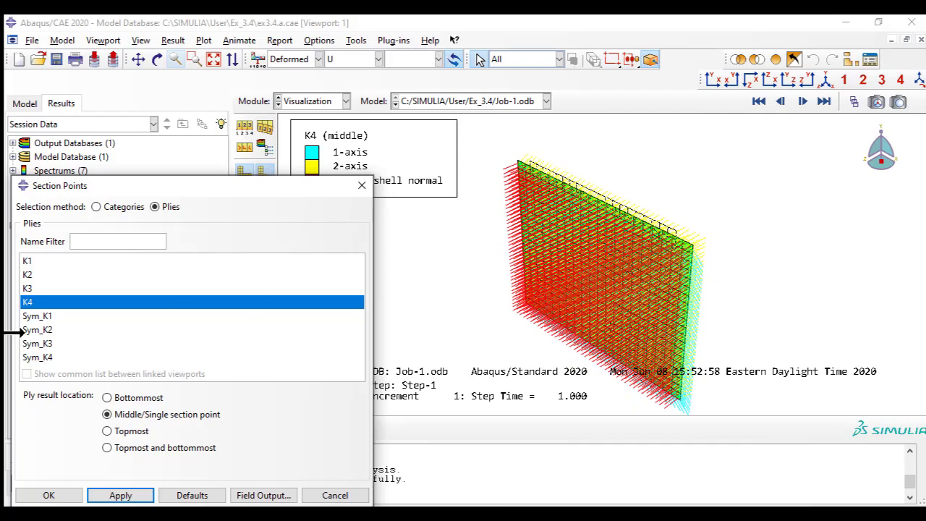
left_click(41, 288)
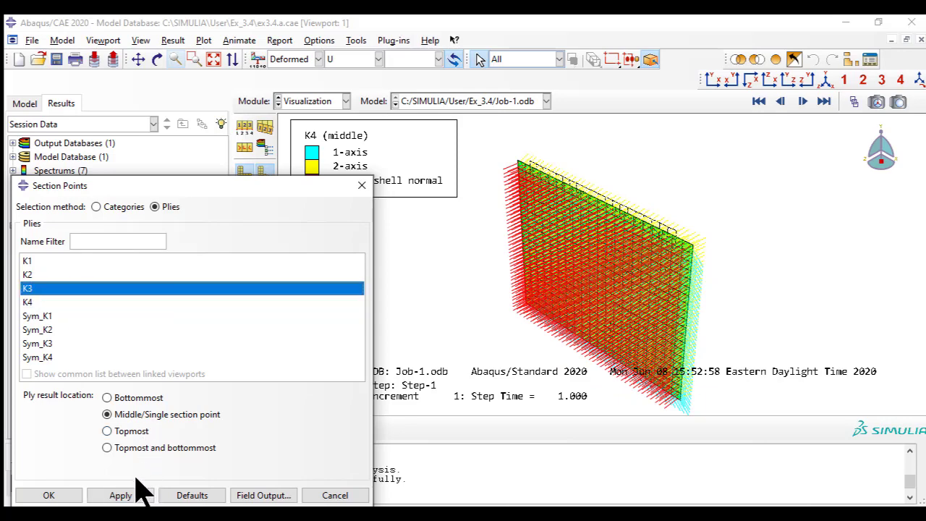
left_click(122, 495)
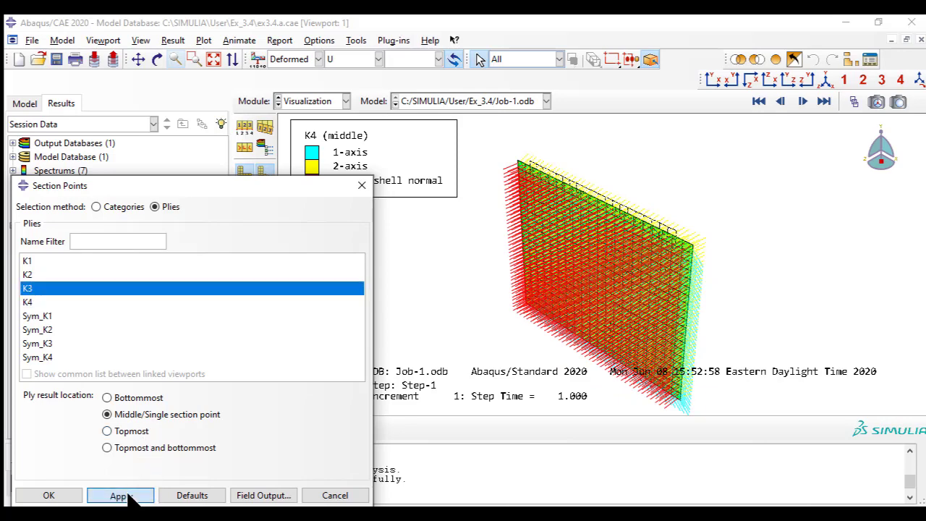
left_click(53, 274)
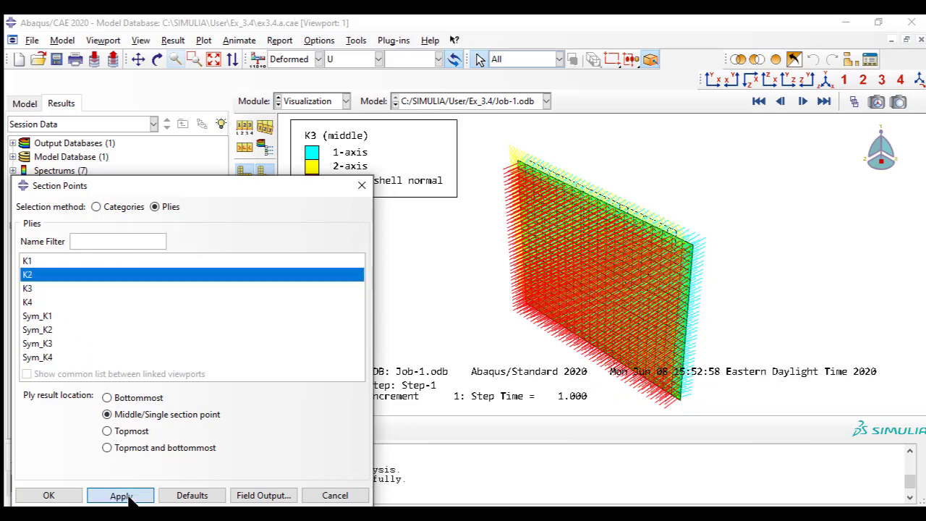
left_click(122, 495)
- Return the material orientation plot to the middle of ply K1 and close the section point settings
left_click(53, 262)
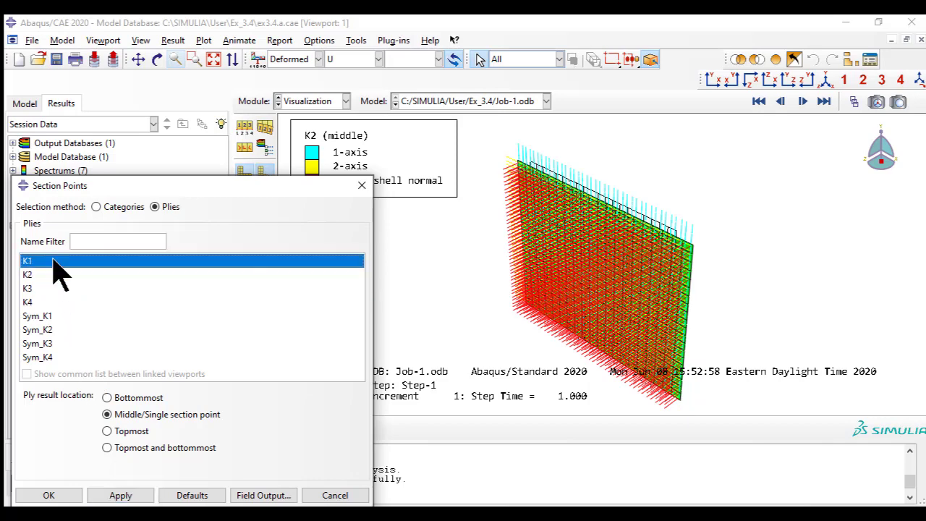
left_click(141, 498)
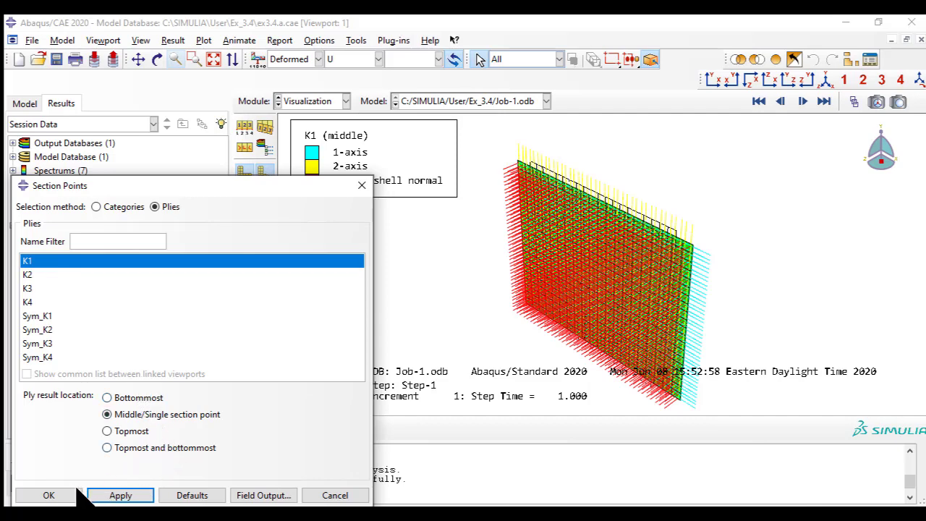
left_click(49, 495)
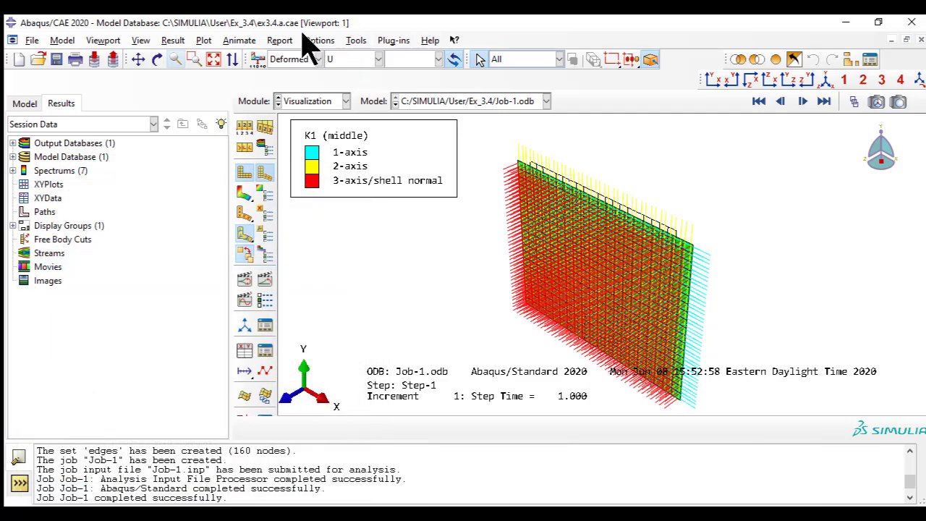
- Plot the S12 stress contours on the deformed shape of the plate
left_click(205, 41)
mouse_move(242, 84)
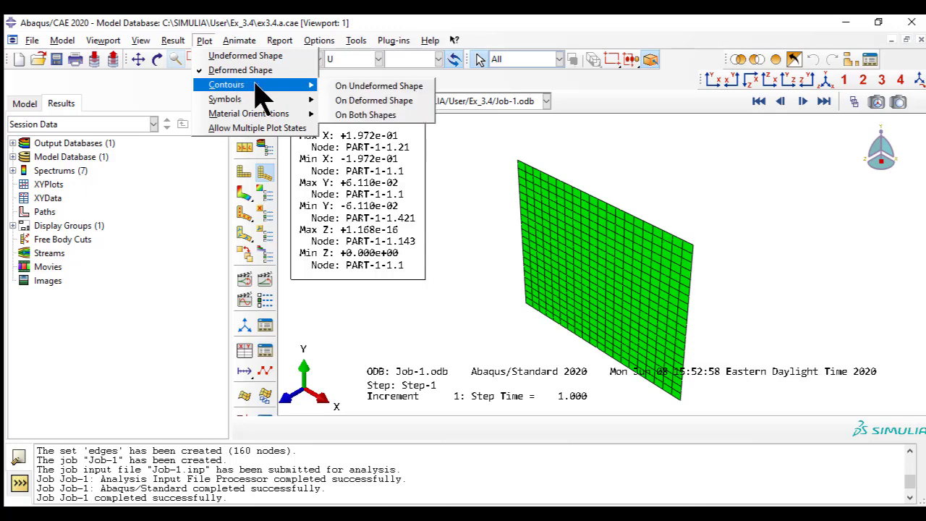
left_click(361, 99)
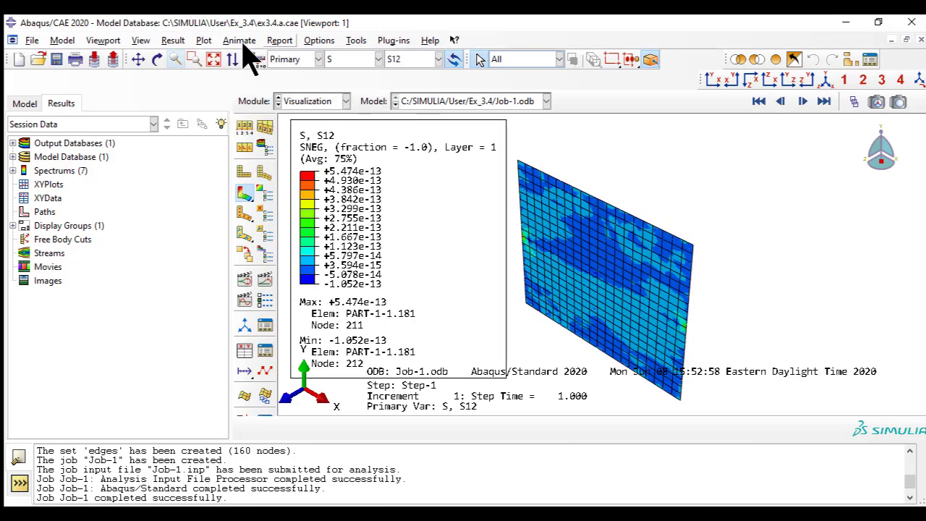
- Switch the section point selection to plies and display the S12 contours at the middle of ply K1
left_click(175, 41)
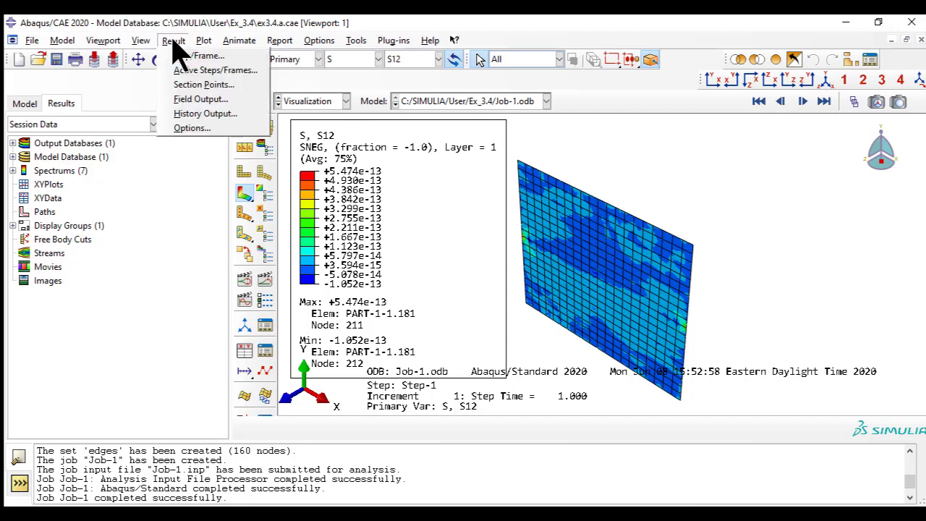
left_click(201, 85)
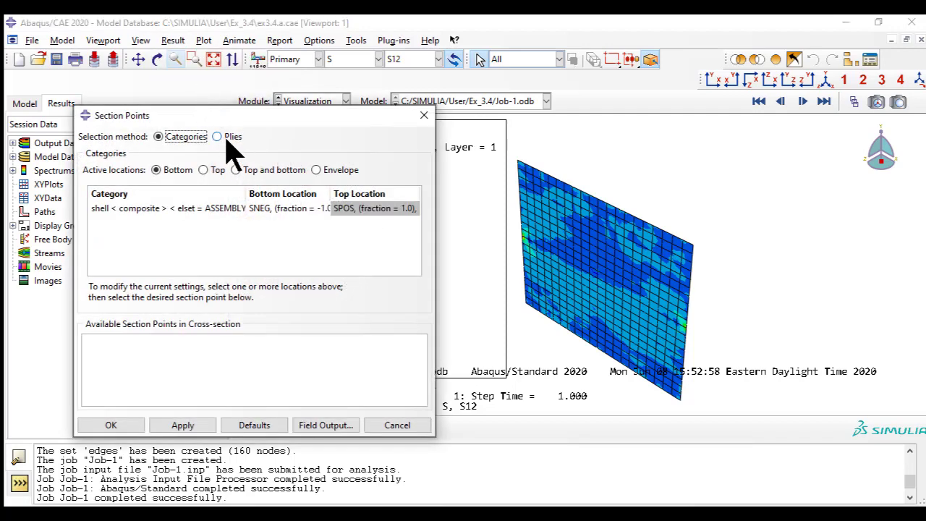
left_click(219, 136)
left_click(100, 191)
left_click(182, 425)
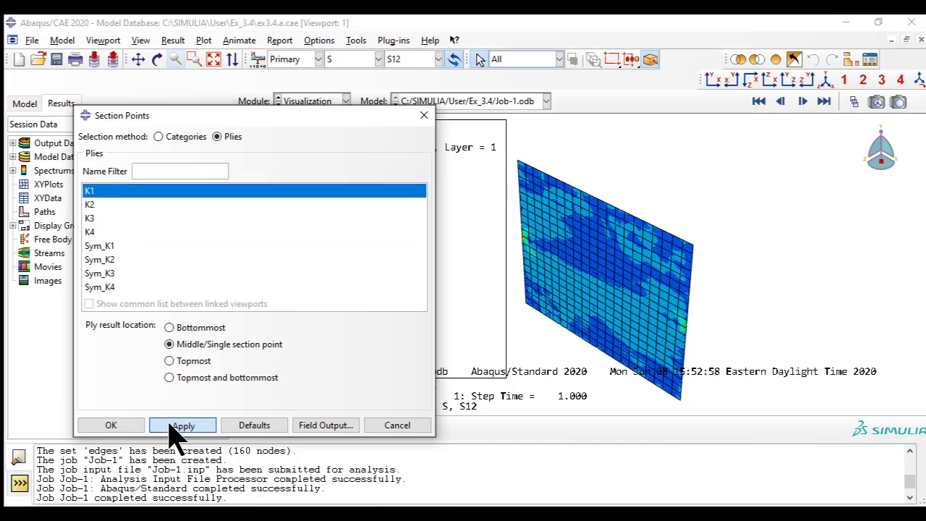
- Display the S12 contours at the middle of ply K2, followed by those of ply K3
left_click_drag(224, 118, 174, 79)
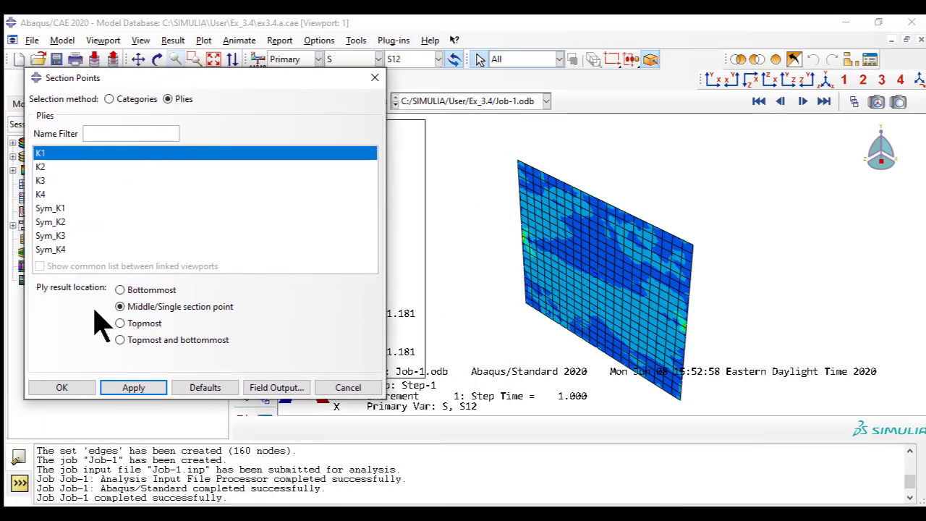
left_click(67, 167)
left_click(148, 384)
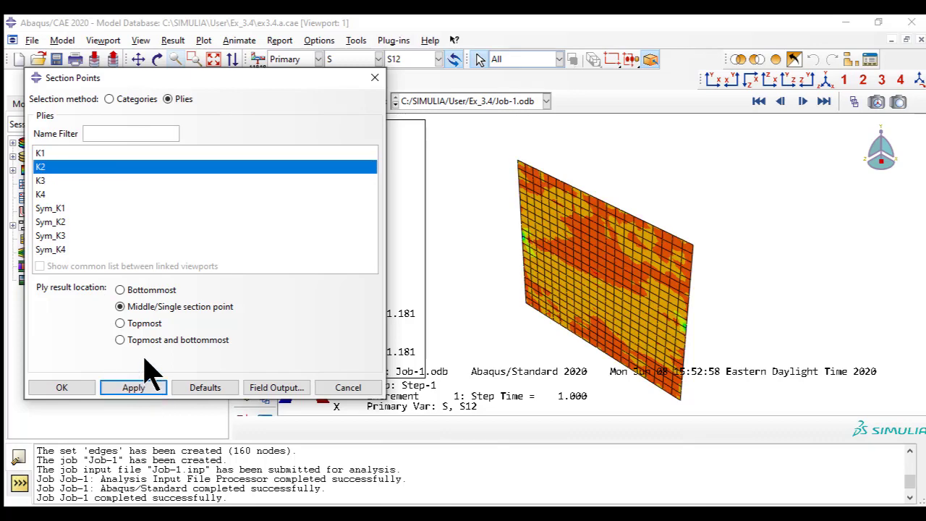
left_click_drag(95, 76, 120, 110)
left_click(76, 203)
left_click(176, 410)
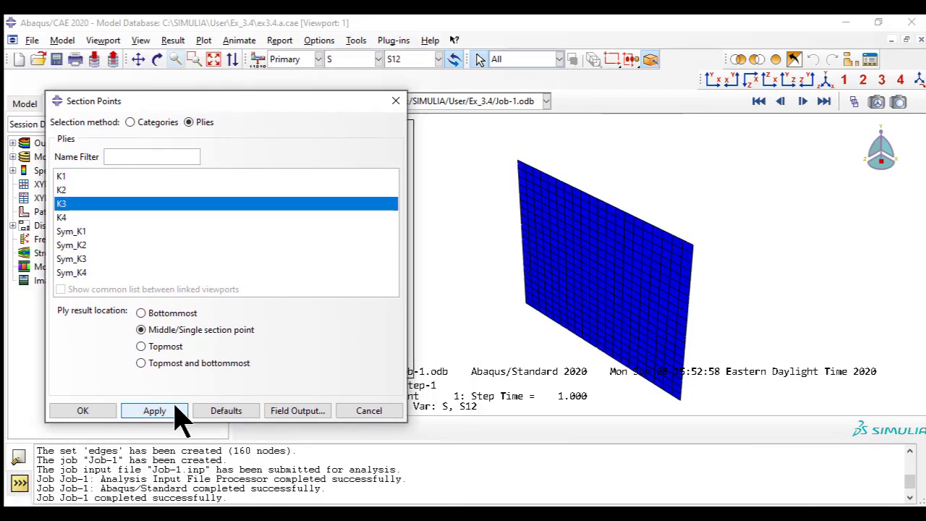
- Display the S12 contours at the middle of ply K4 and close the section point settings
mouse_move(228, 104)
left_mouse_down()
mouse_move(178, 314)
mouse_move(161, 337)
mouse_move(156, 80)
mouse_move(227, 101)
left_mouse_up()
left_click(77, 212)
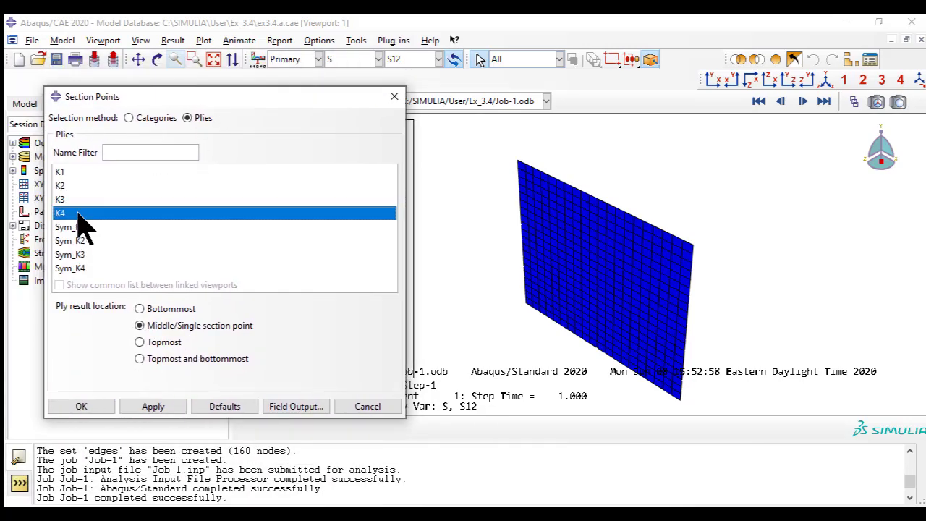
left_click(151, 405)
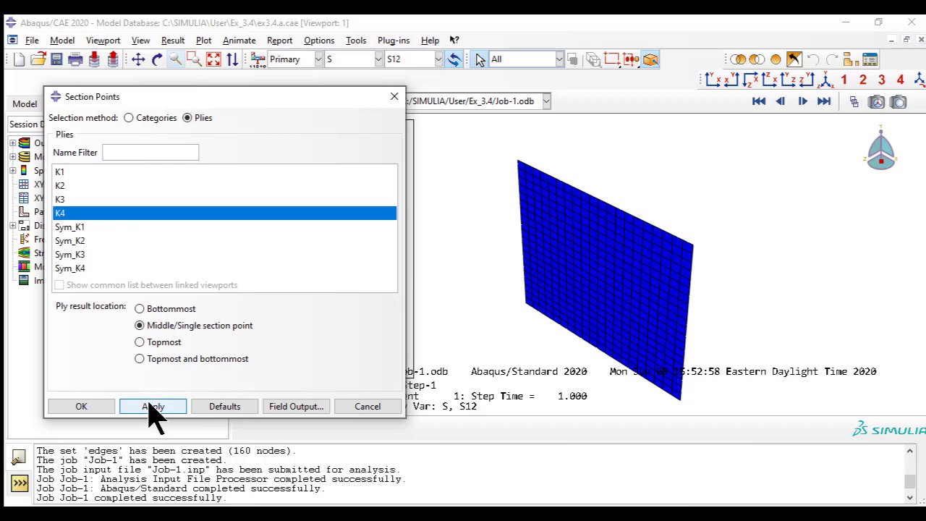
mouse_move(215, 101)
left_mouse_down()
mouse_move(221, 94)
mouse_move(630, 325)
mouse_move(703, 116)
mouse_move(260, 81)
mouse_move(230, 95)
left_mouse_up()
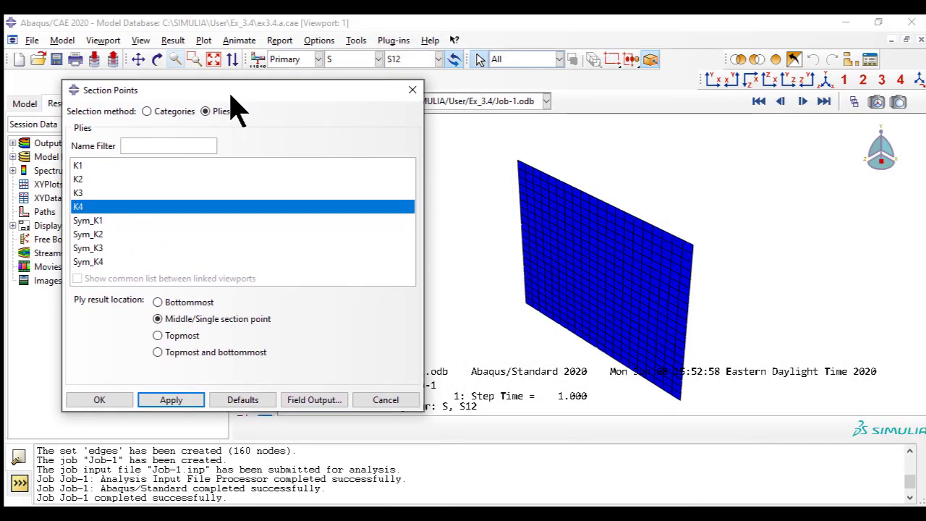
left_click(411, 90)
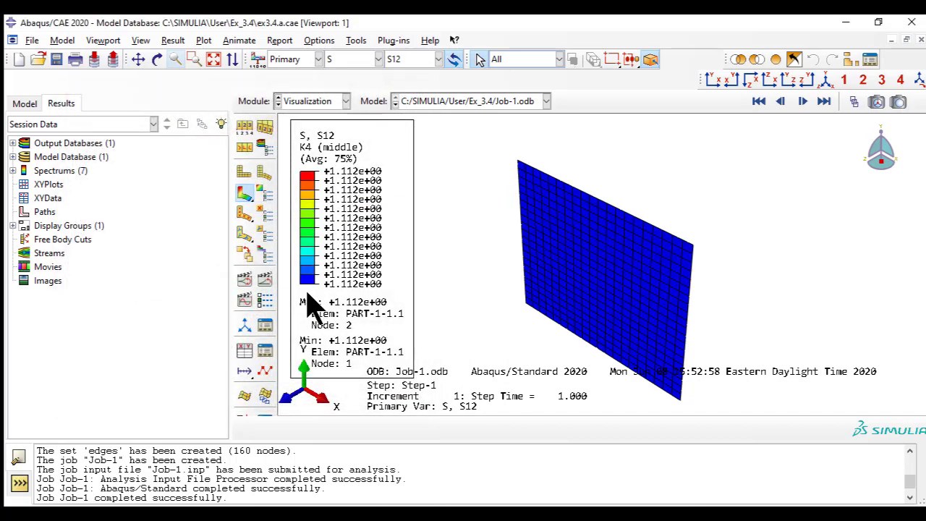
- Move the Section Points dialog clear of the S12 contour legend for ply K1
left_click_drag(250, 231, 124, 238)
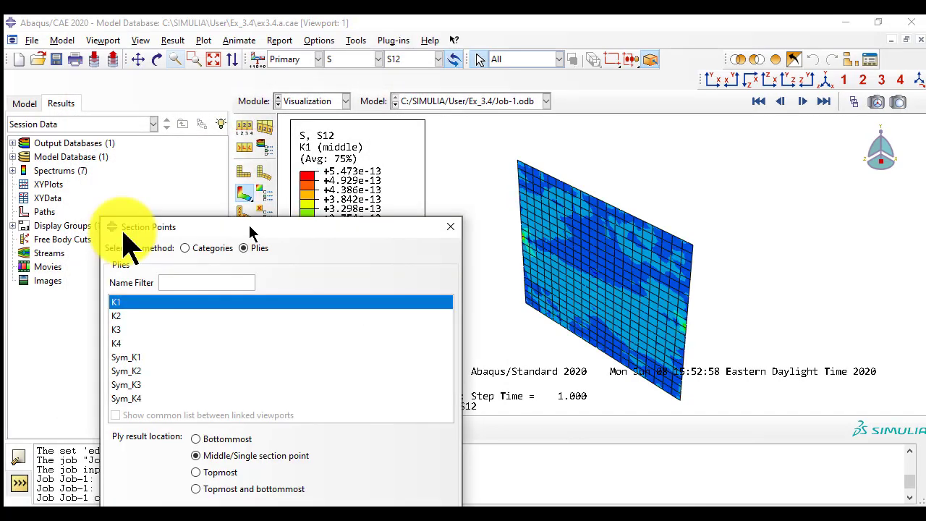